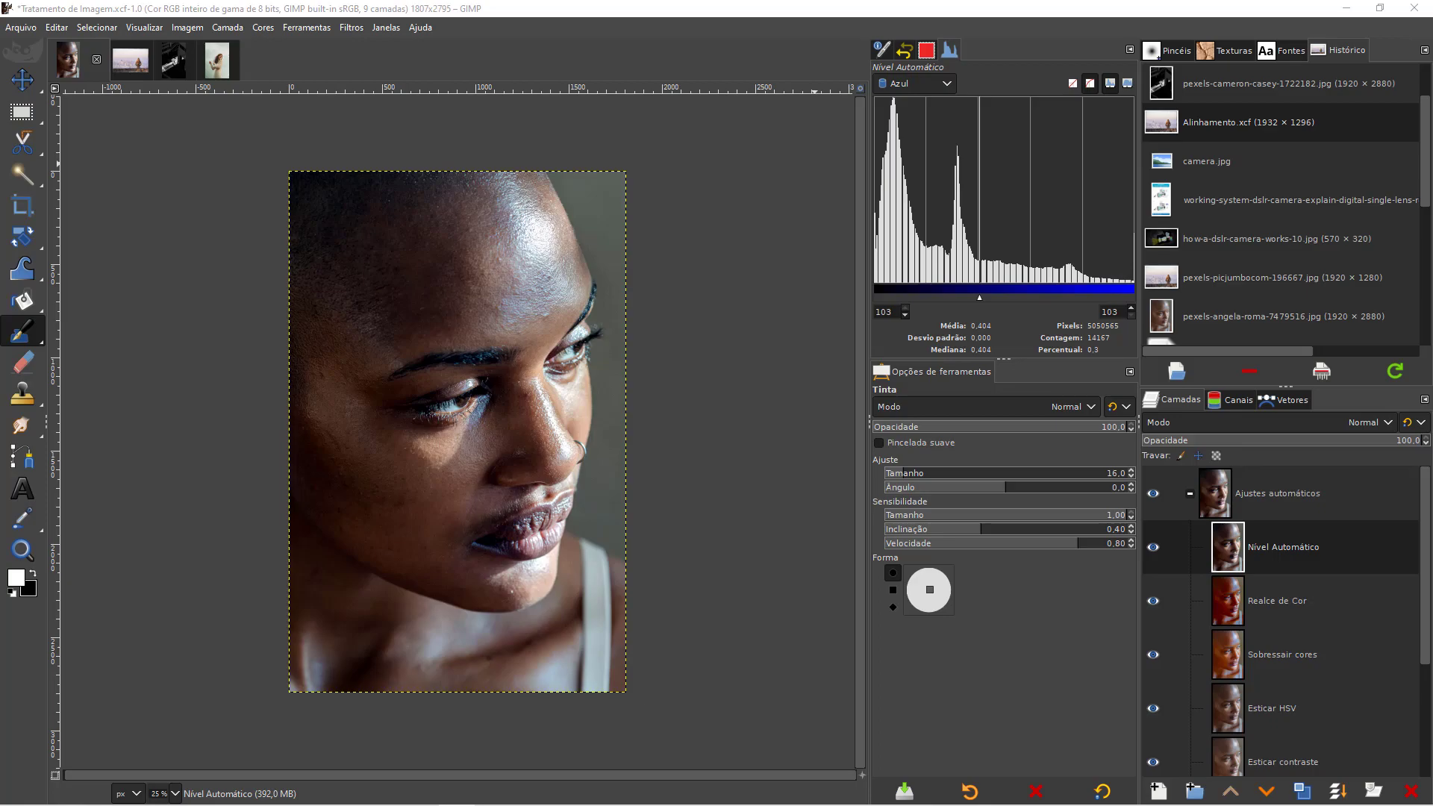
Step: Hide the Ajustes automáticos layer group, duplicate the original photo layer and rename the copy Brilho e Contraste
{"action": "left_click", "coordinate": [1190, 494]}
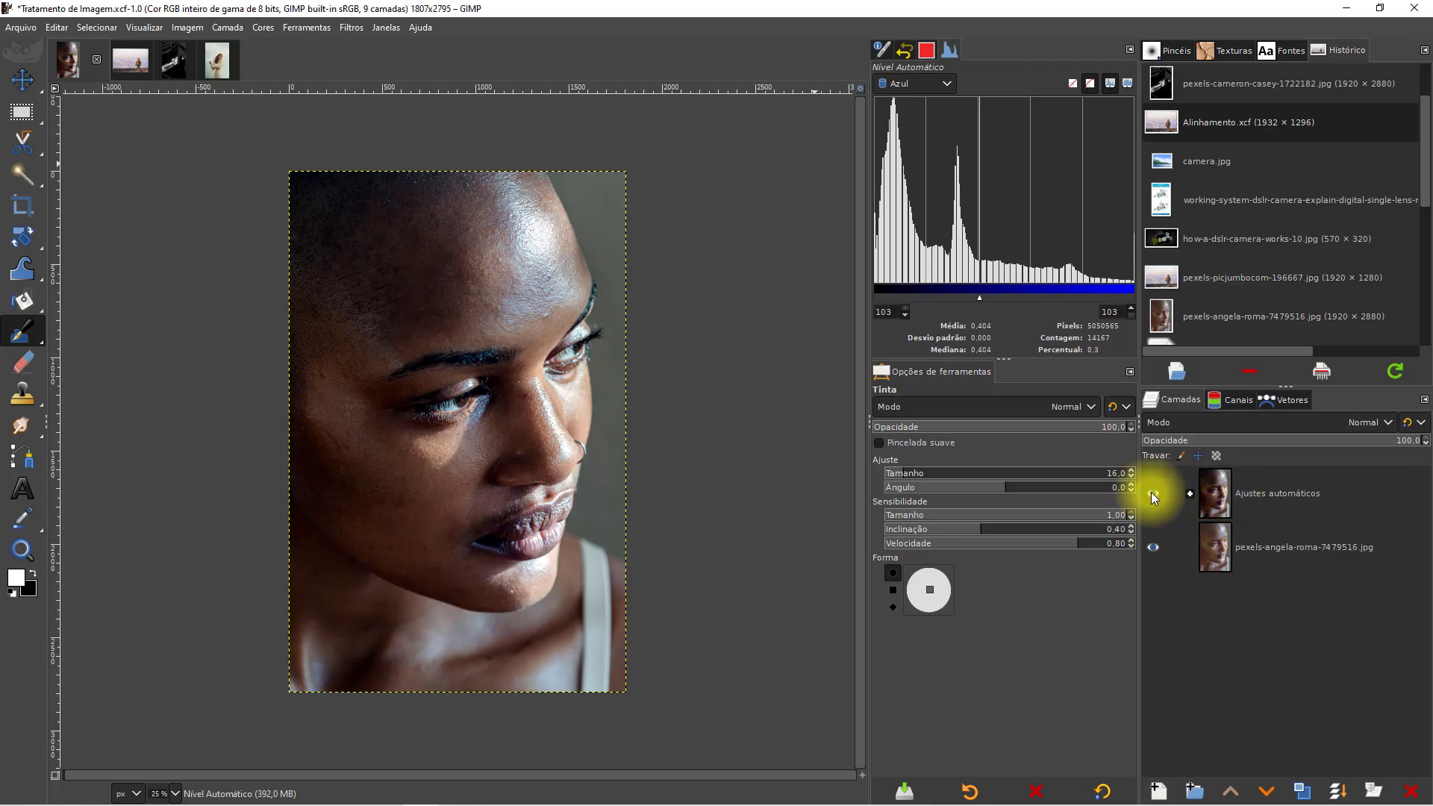
{"action": "left_click_drag", "start_coordinate": [1288, 547], "coordinate": [1303, 790]}
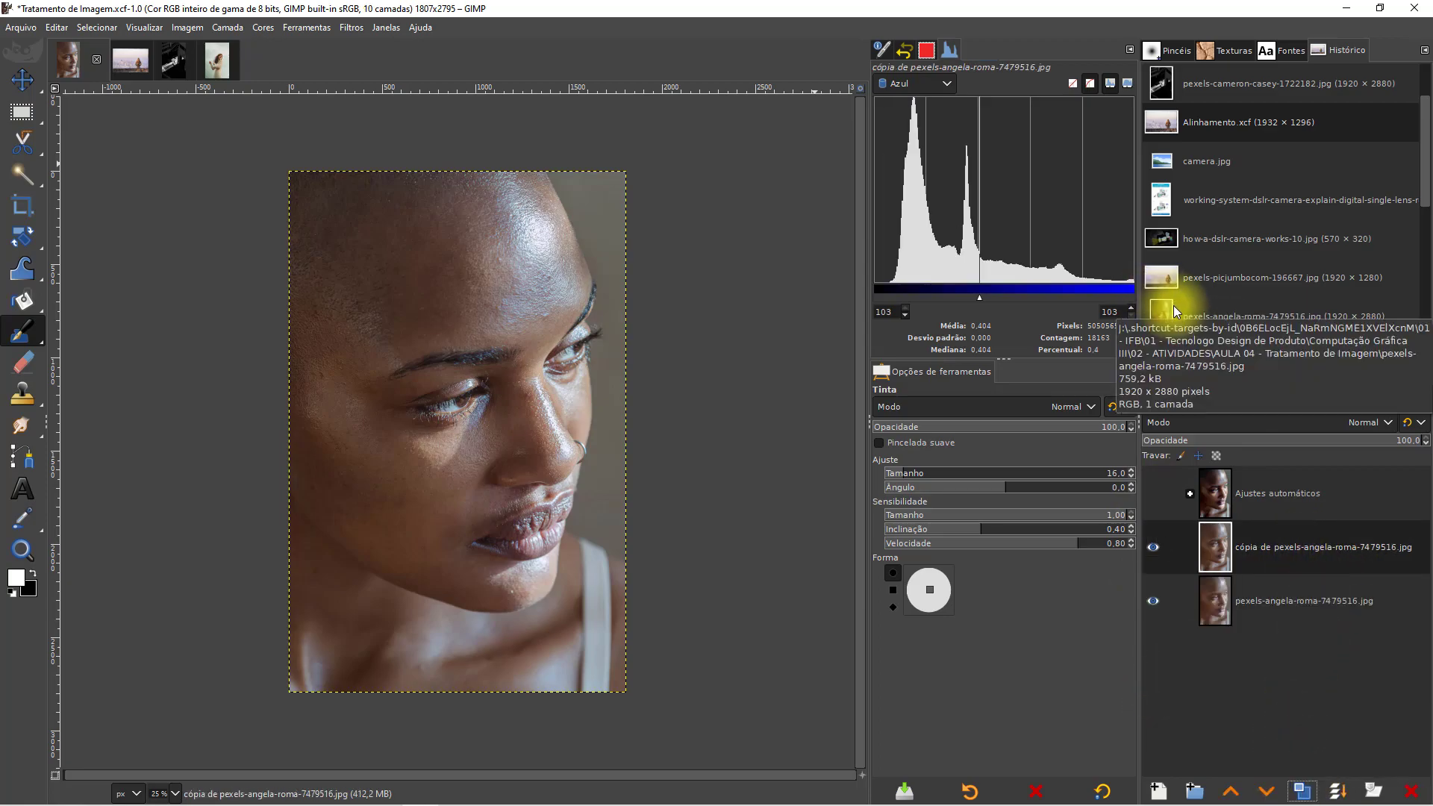
{"action": "double_click", "coordinate": [1312, 549]}
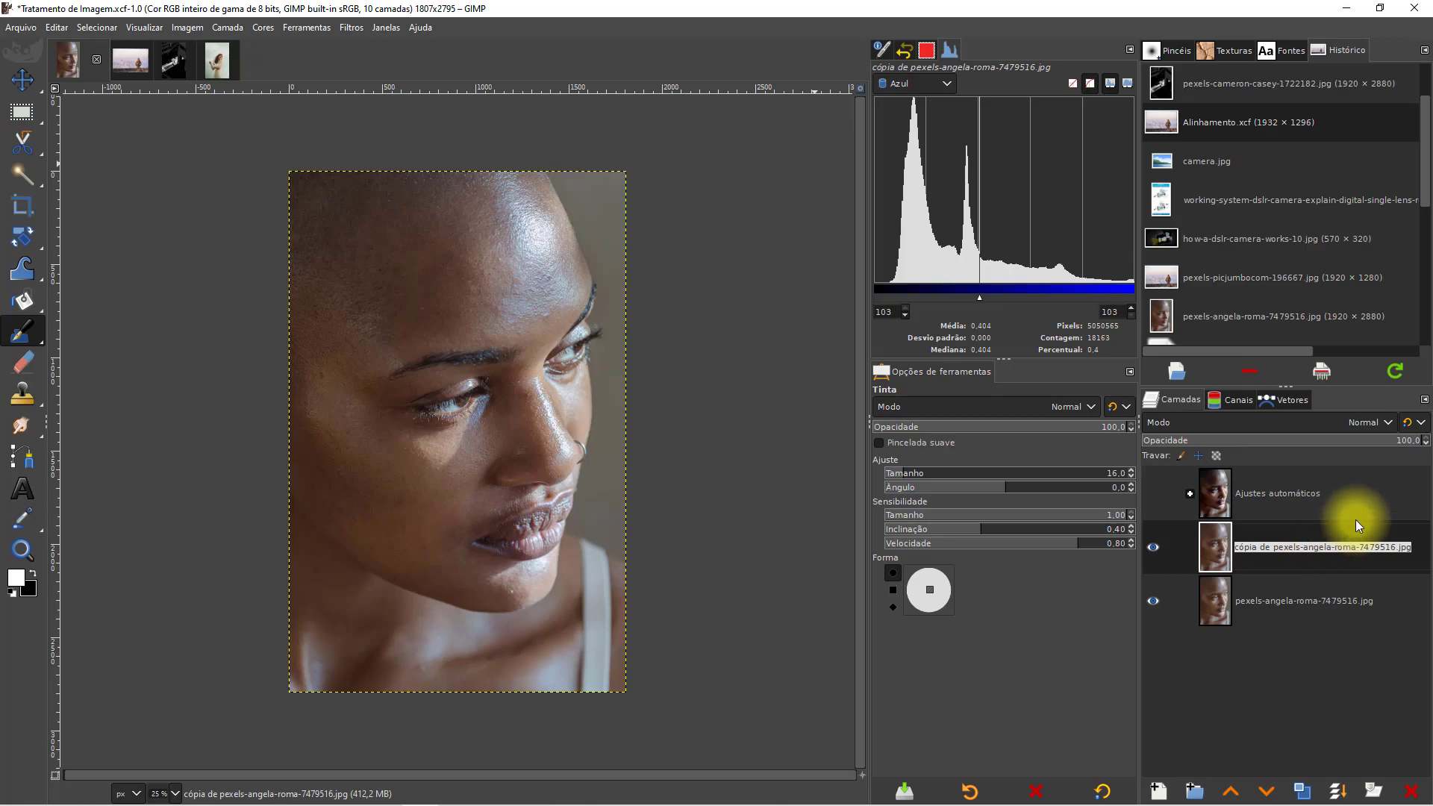
{"action": "type", "text": "Brilho e Contraste"}
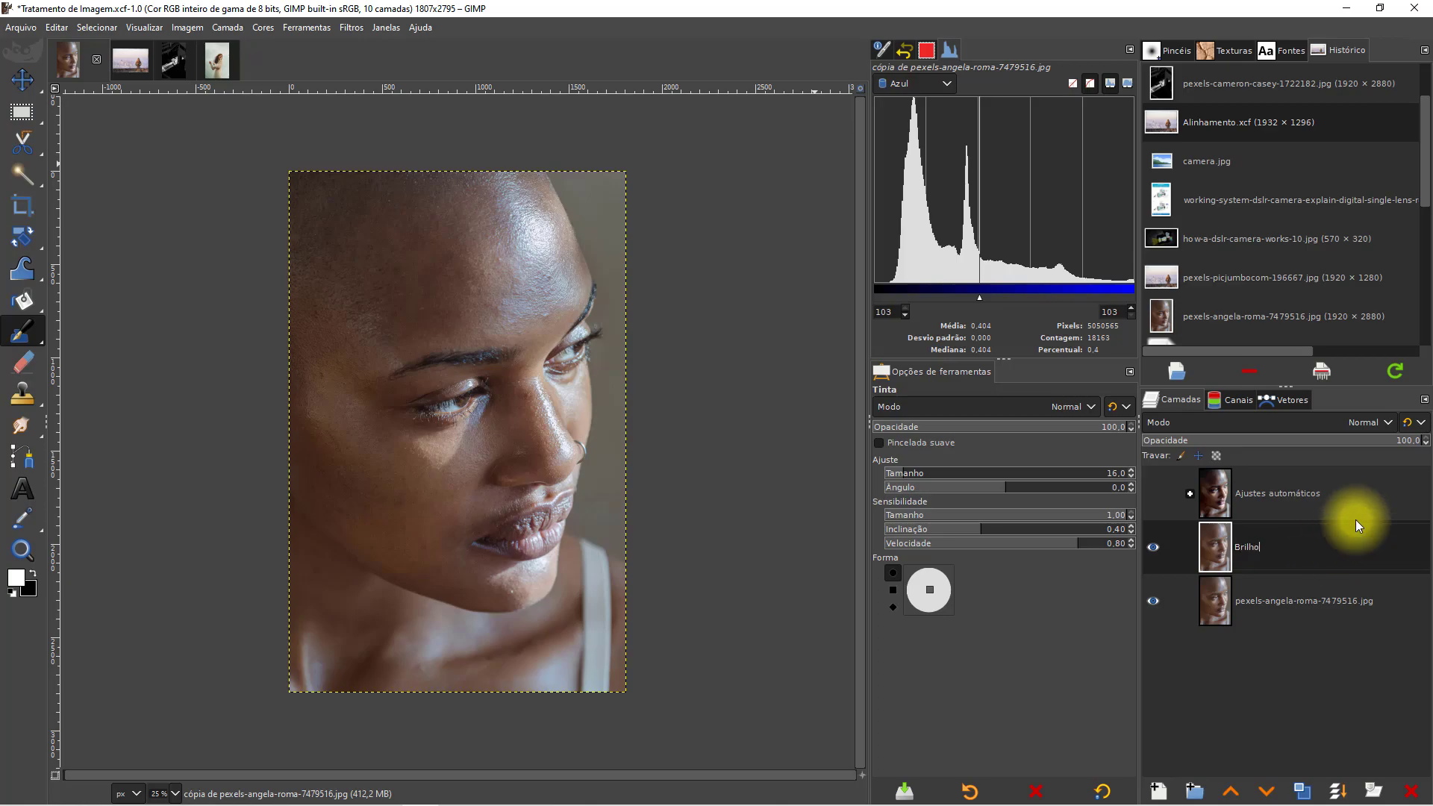
{"action": "key", "text": "Return"}
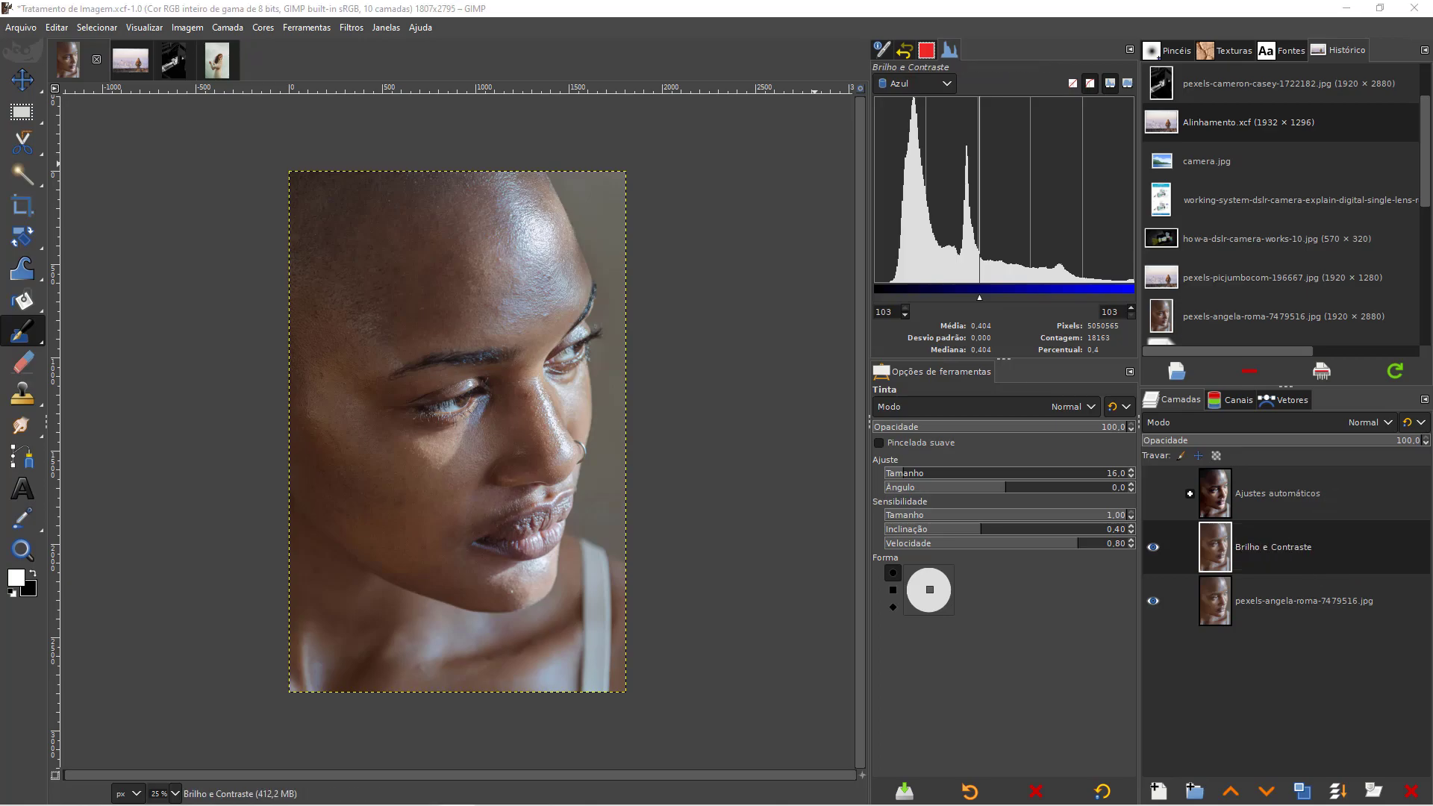
Step: Open the Brilho / contraste colour adjustment for the Brilho e Contraste layer
{"action": "left_click", "coordinate": [263, 30]}
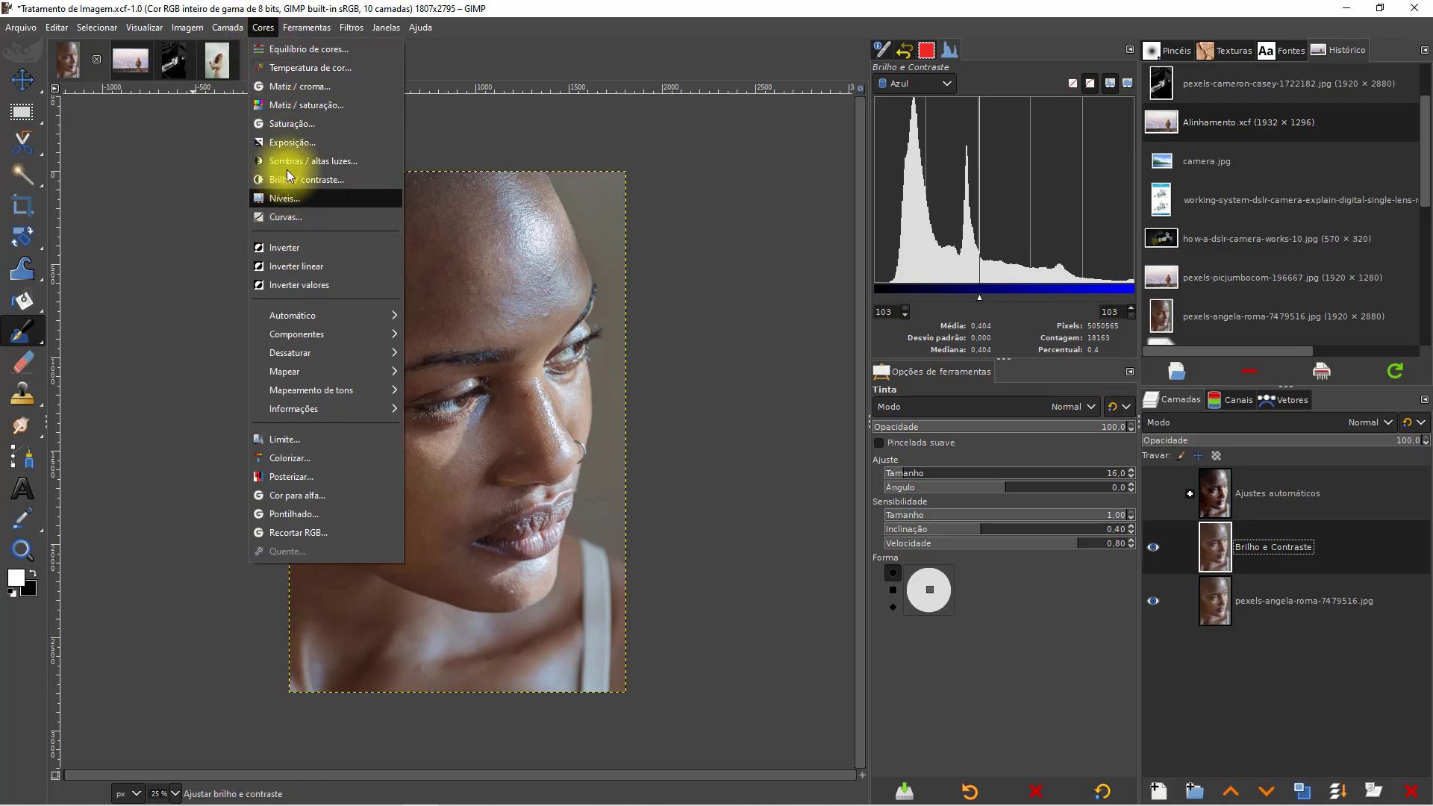
{"action": "left_click", "coordinate": [512, 253]}
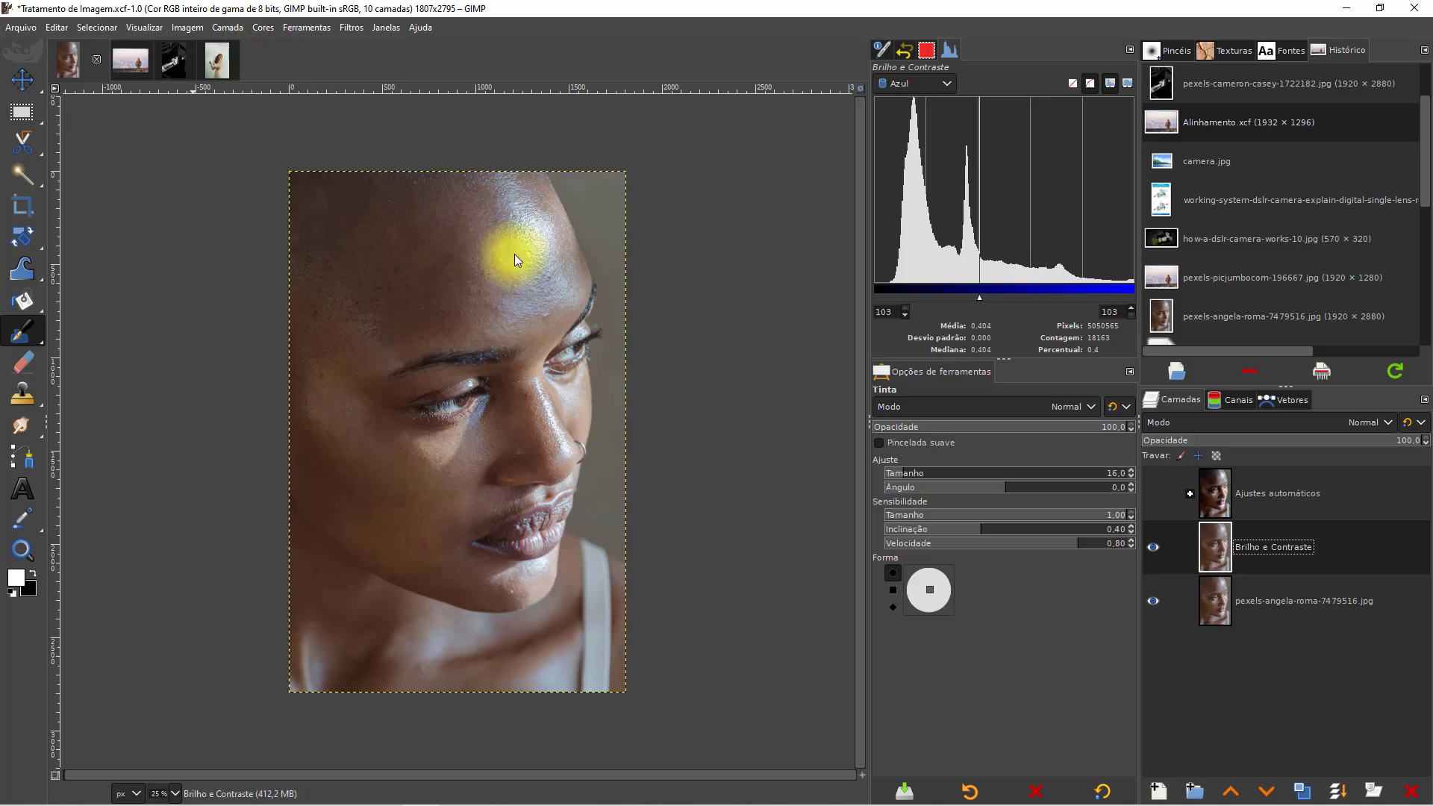
{"action": "right_click", "coordinate": [444, 265]}
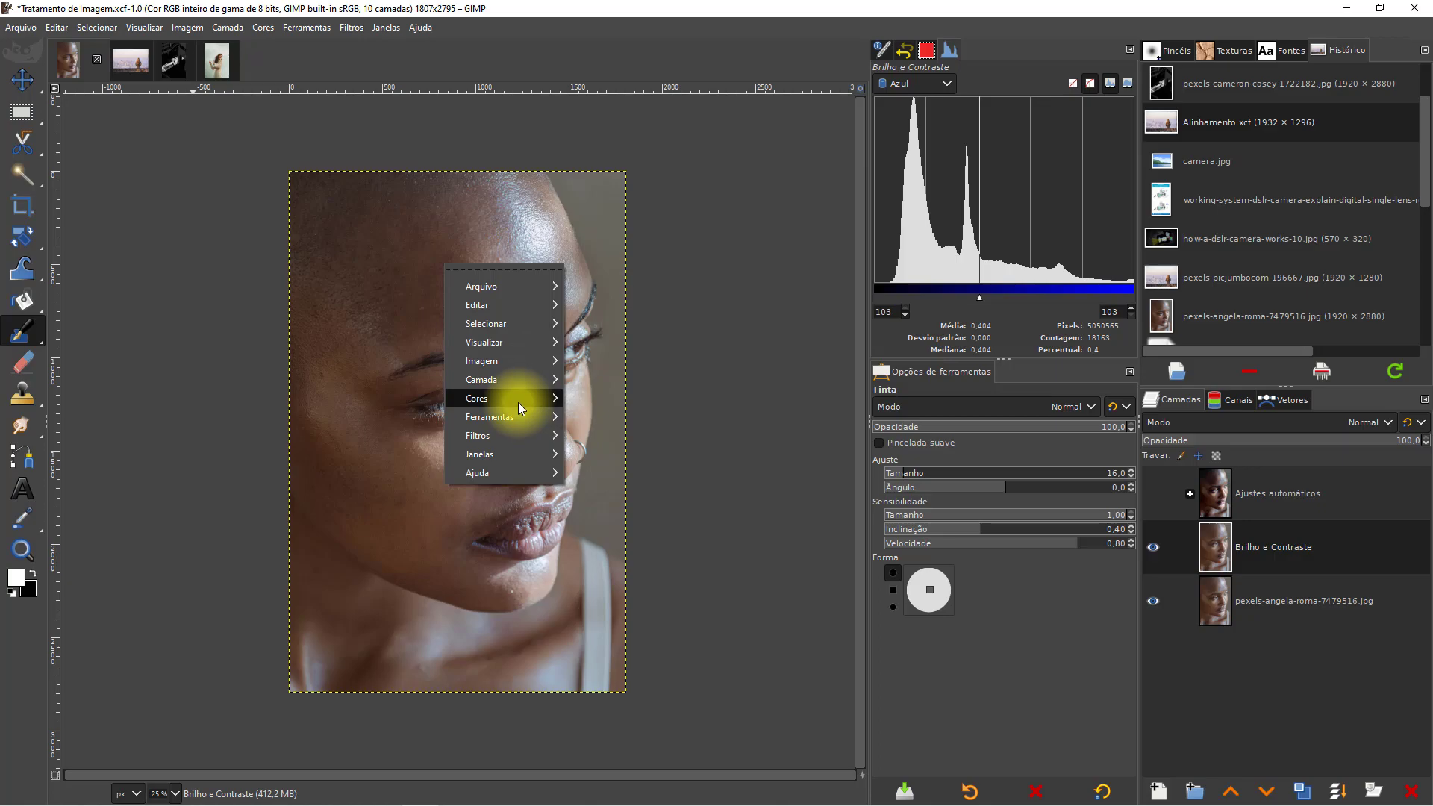
{"action": "mouse_move", "coordinate": [518, 401]}
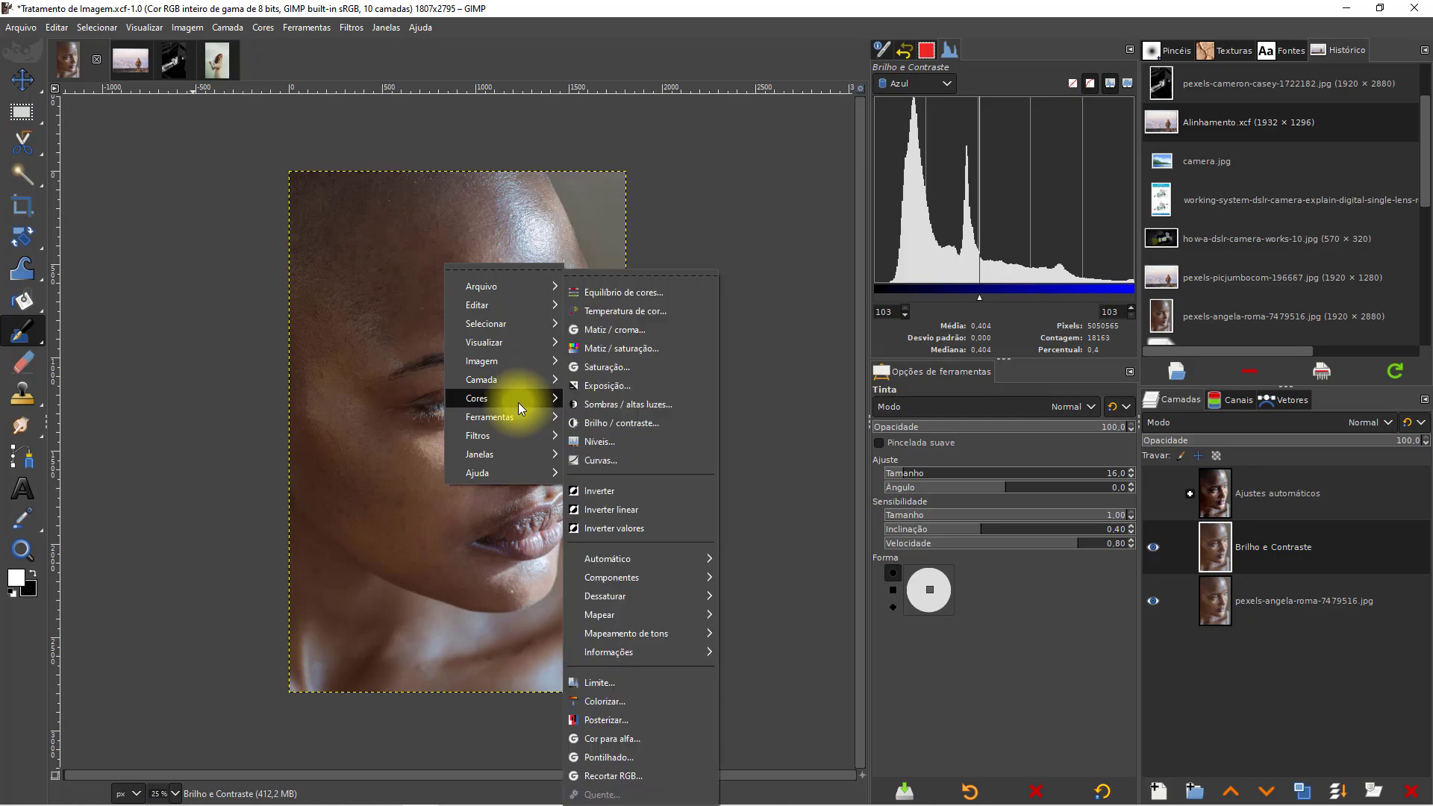
{"action": "left_click", "coordinate": [657, 422]}
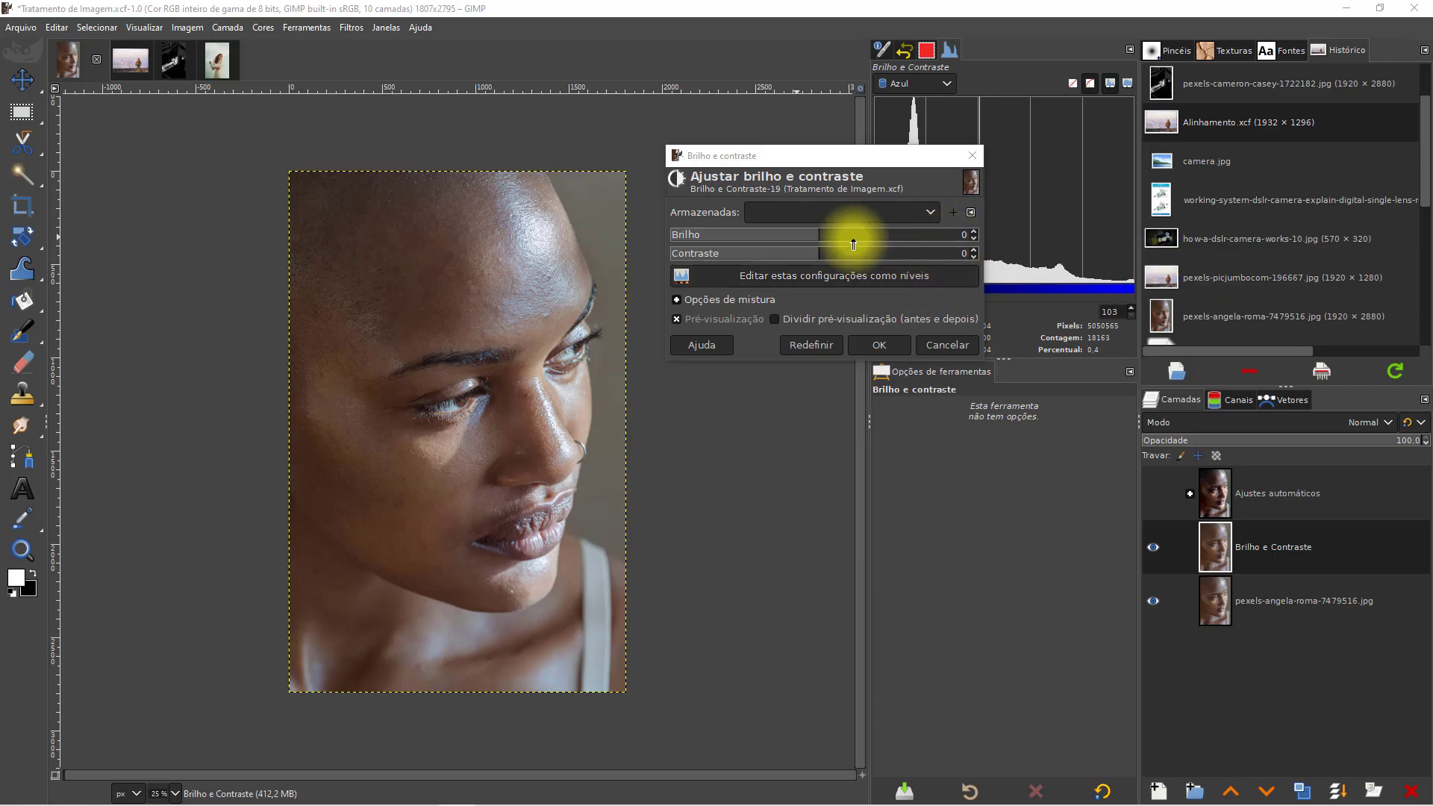
Step: Try out different brightness and contrast amounts on the layer, ending with a contrast of 3
{"action": "left_click_drag", "start_coordinate": [825, 238], "coordinate": [671, 232]}
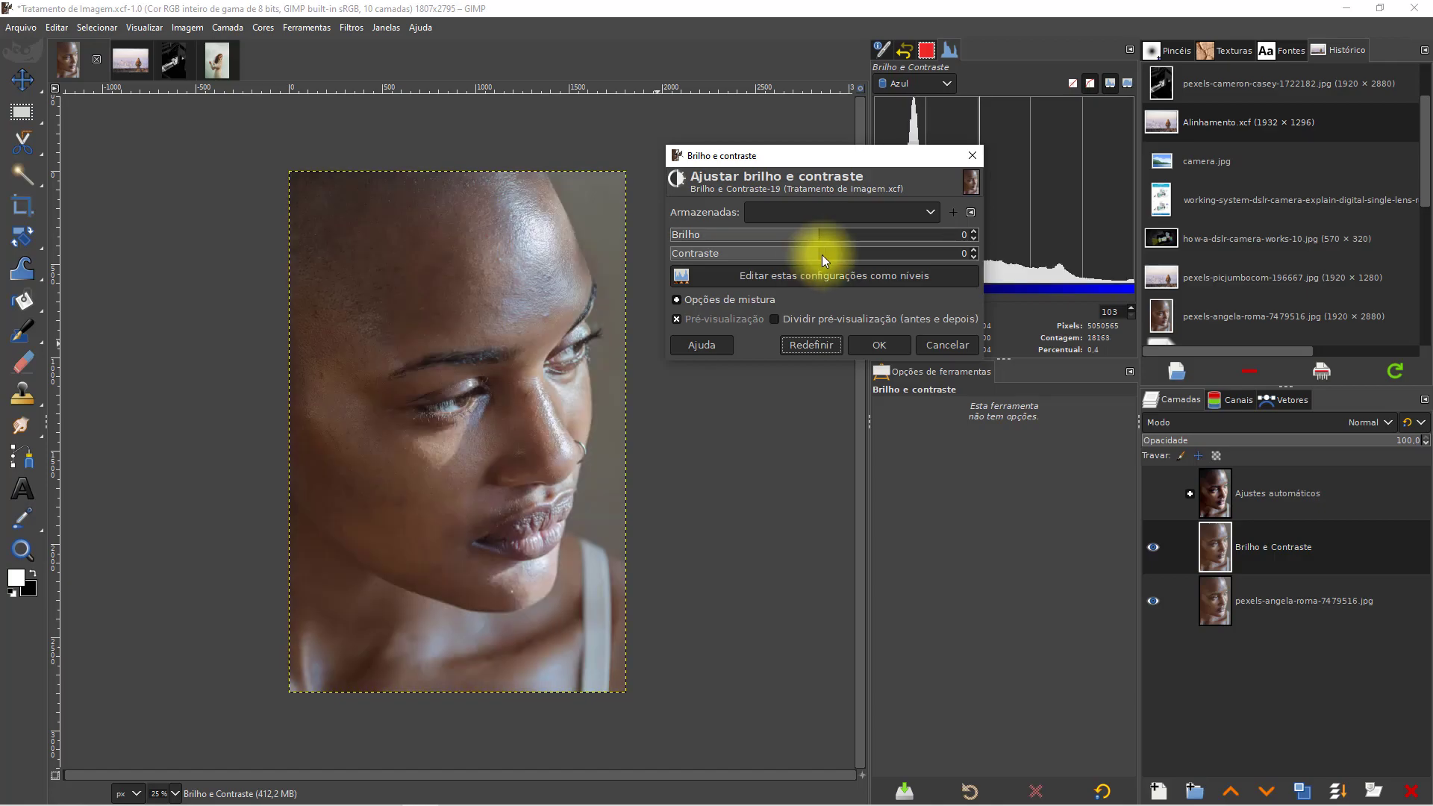
{"action": "left_click_drag", "start_coordinate": [820, 254], "coordinate": [757, 277]}
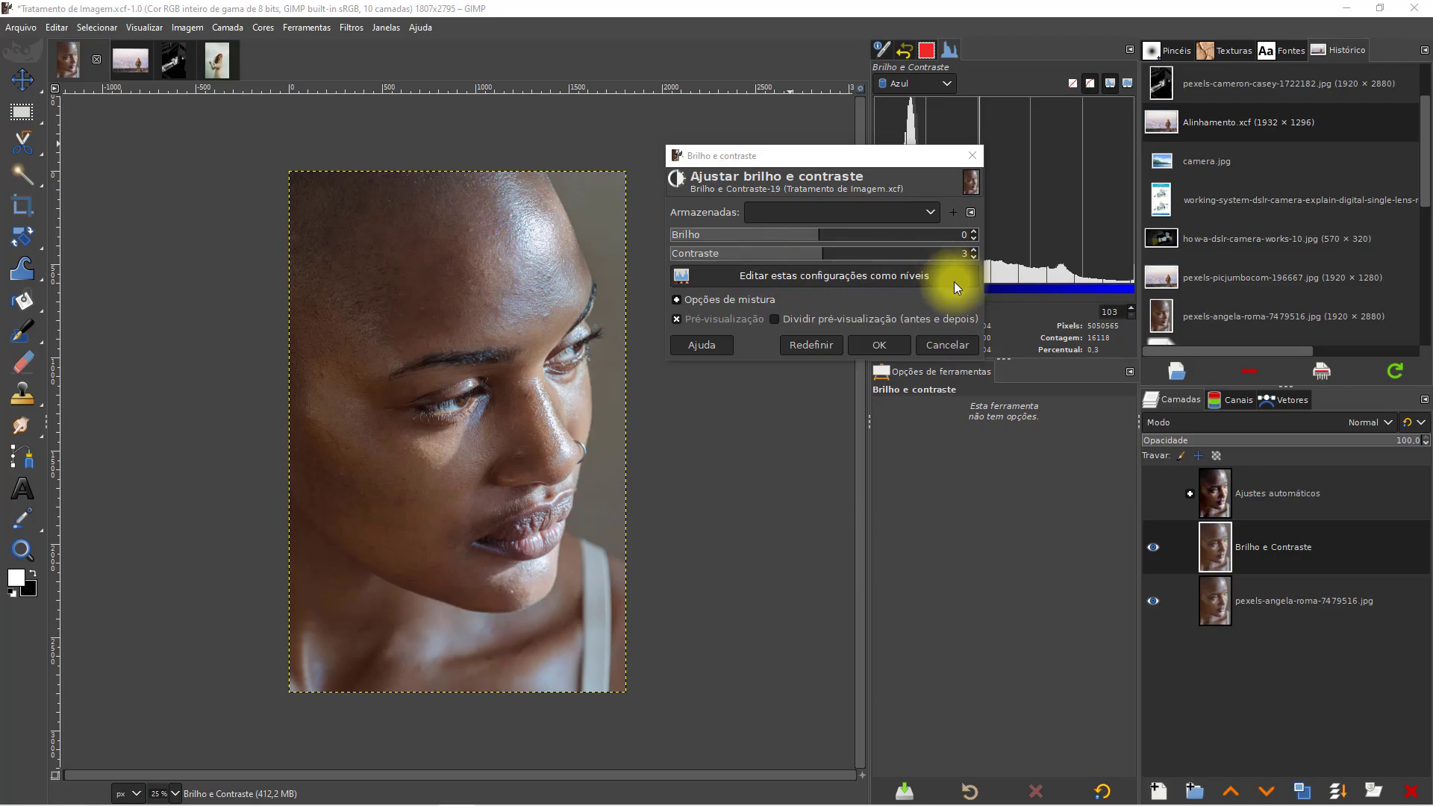
Step: Try the Superexposição and Apagar cores blending modes on the adjustment and restore the mode to Substituir
{"action": "left_click", "coordinate": [678, 300]}
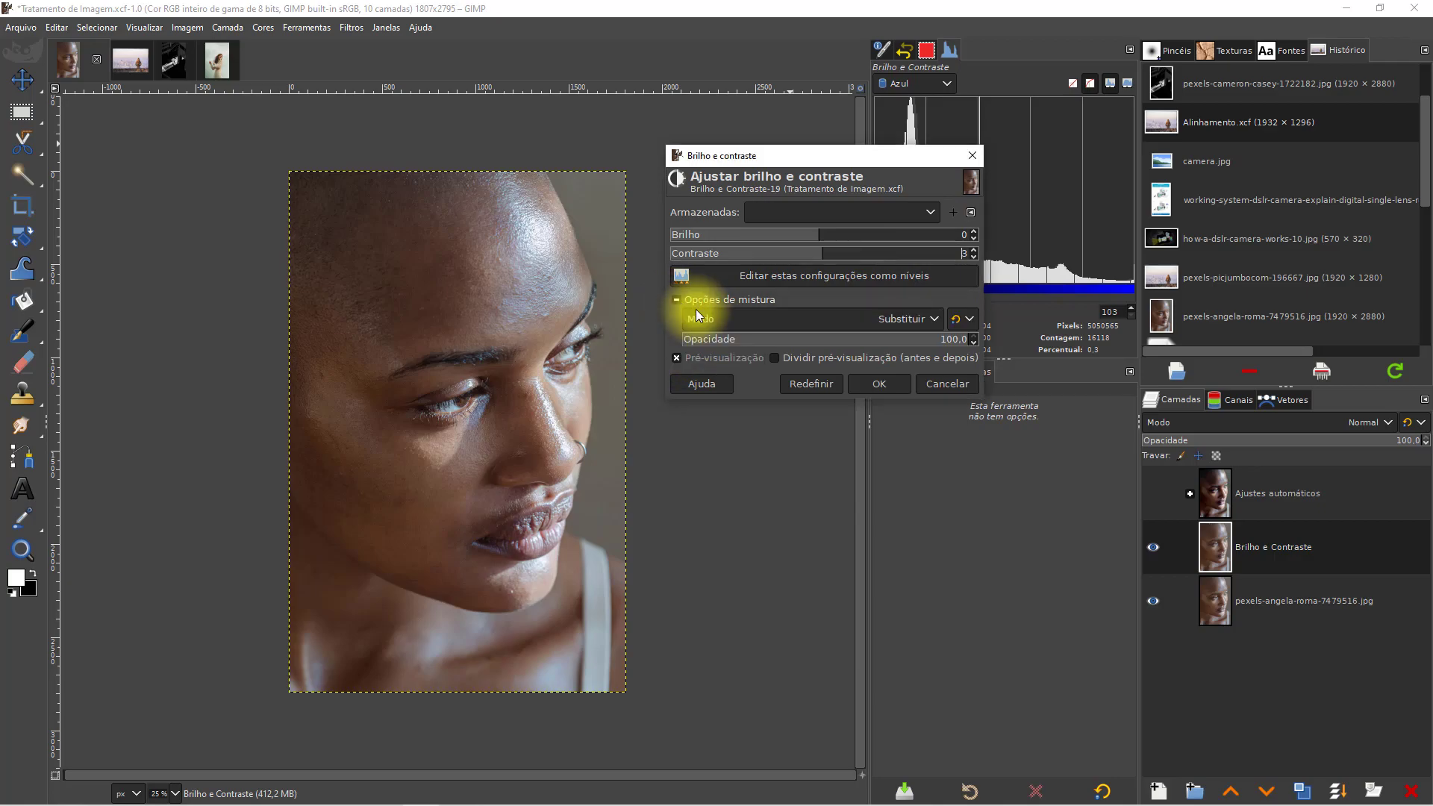
{"action": "left_click", "coordinate": [930, 319]}
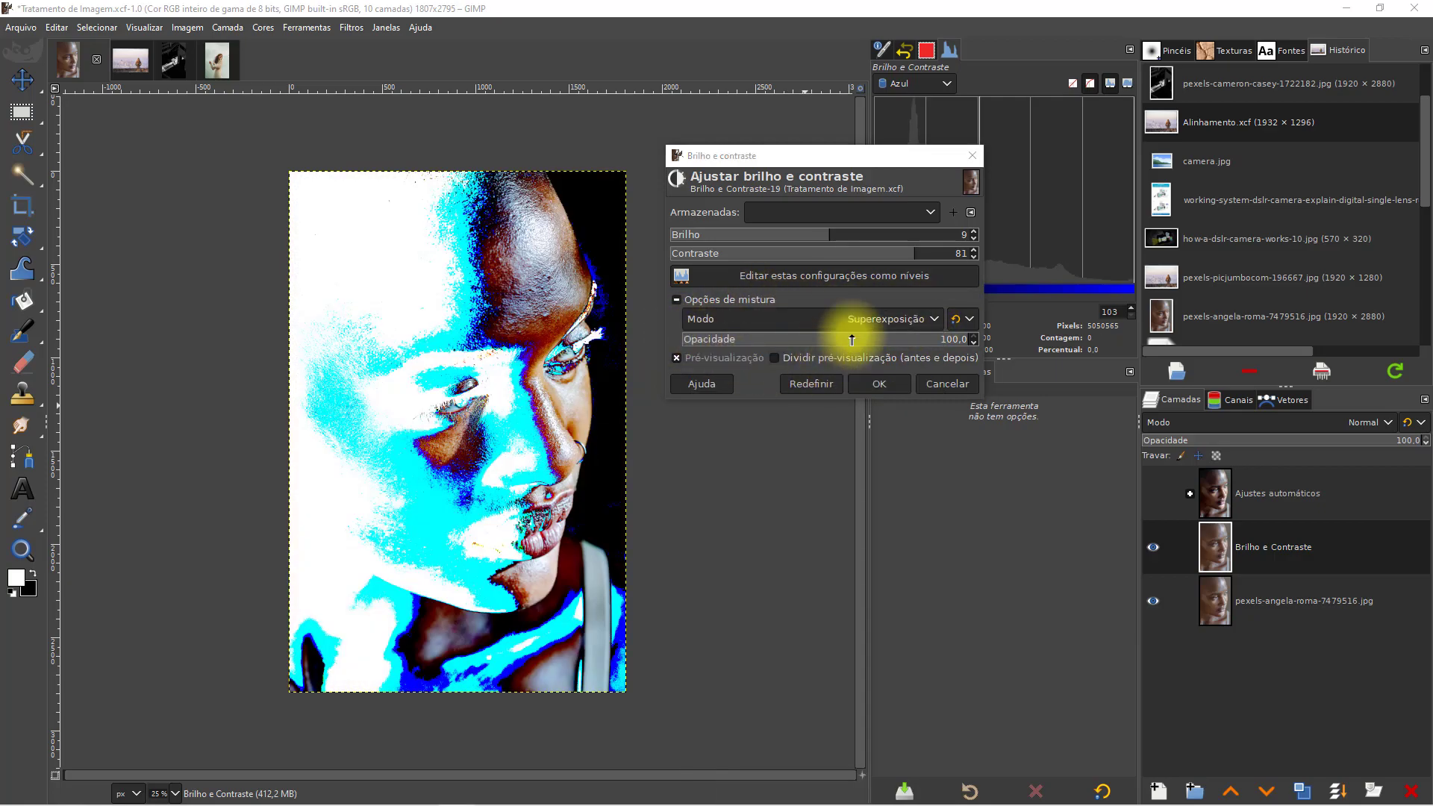
{"action": "left_click", "coordinate": [829, 321]}
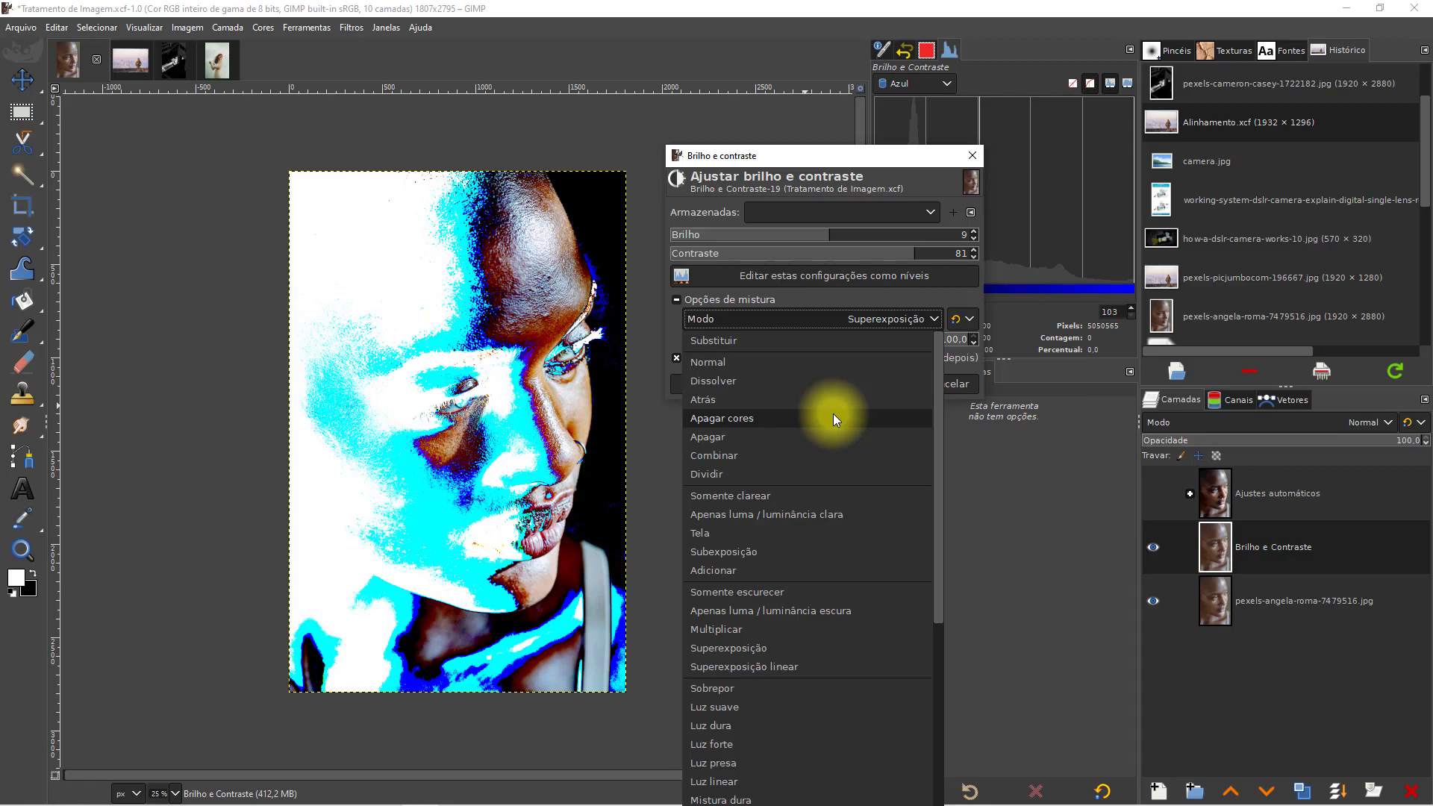
{"action": "left_click", "coordinate": [833, 413]}
{"action": "left_click", "coordinate": [930, 319]}
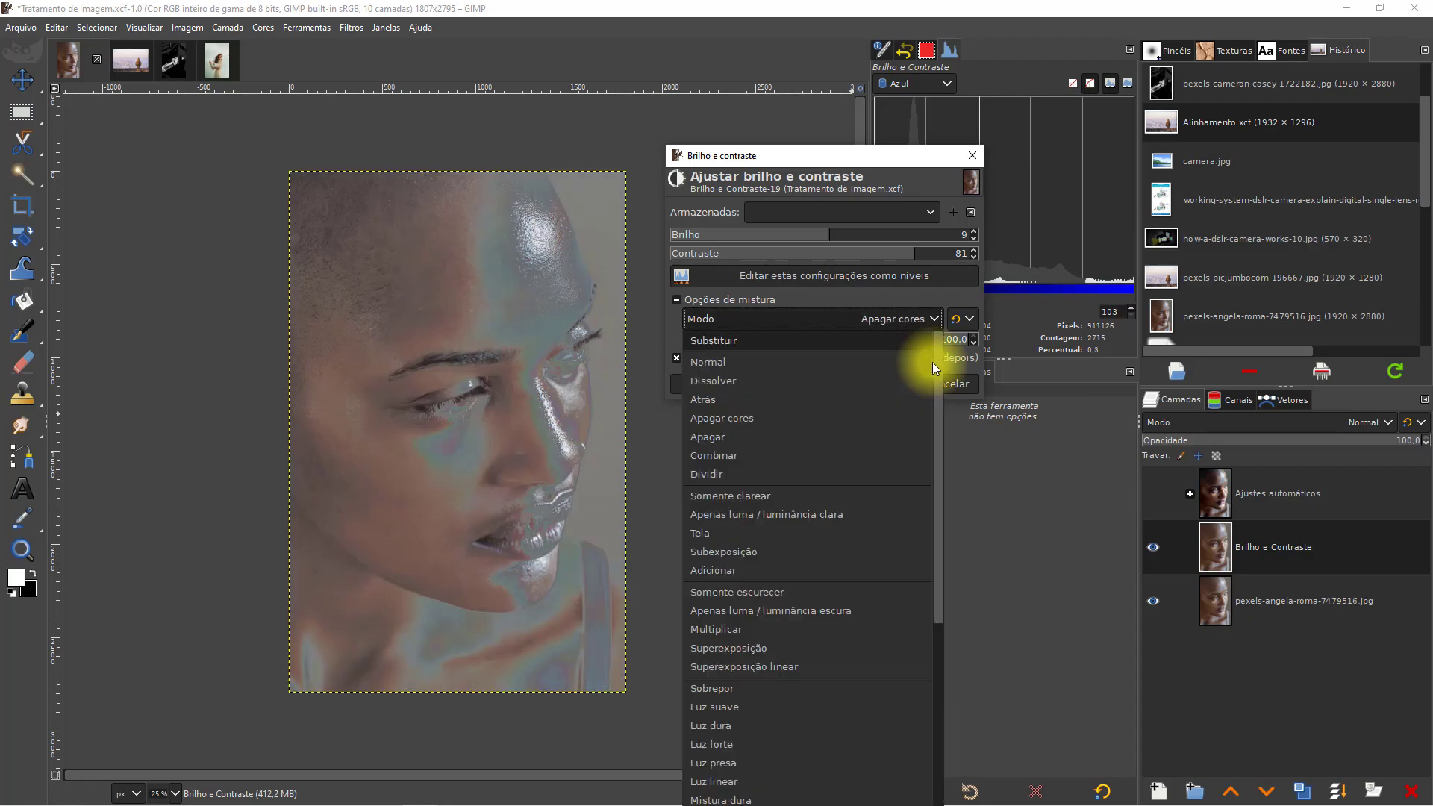
{"action": "left_click", "coordinate": [867, 341]}
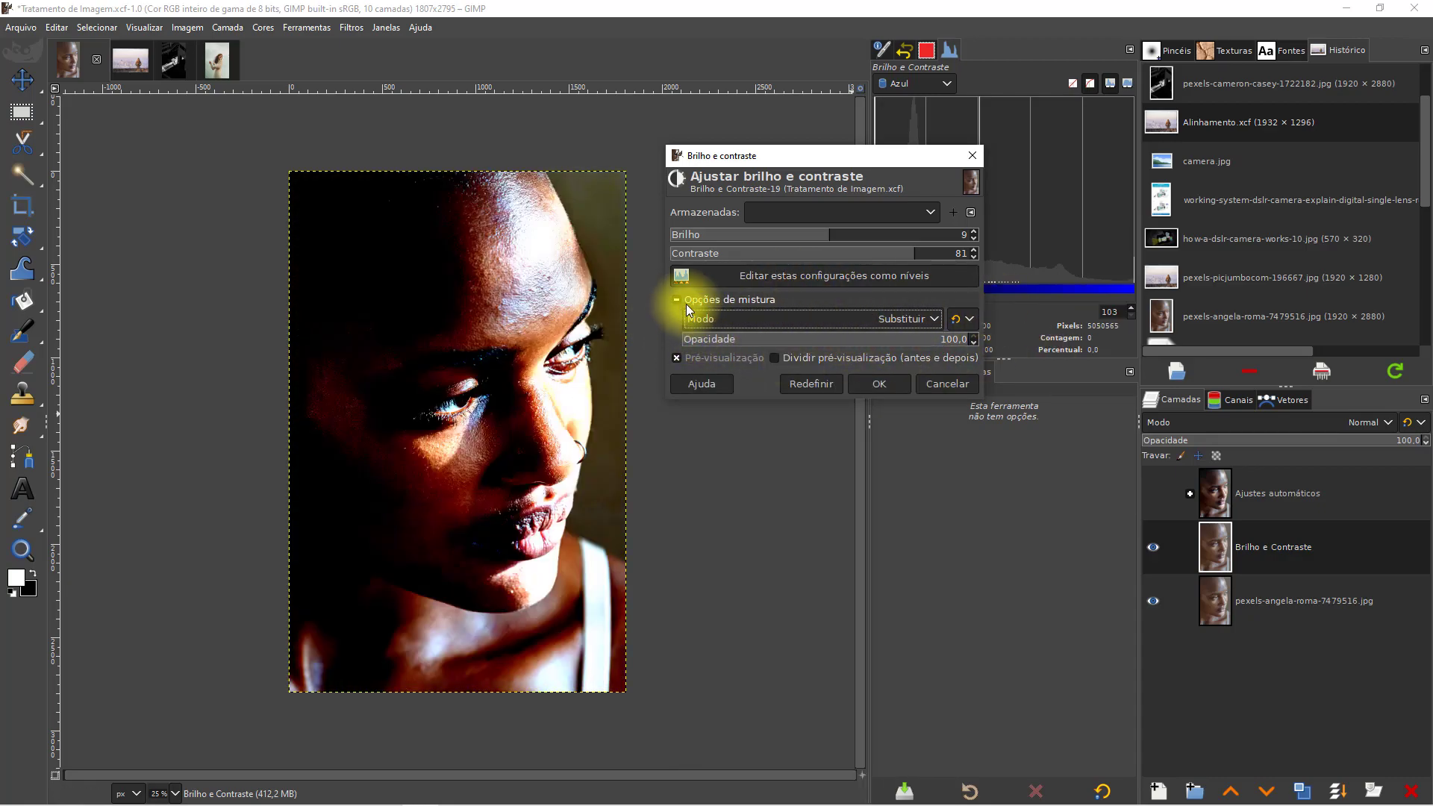
{"action": "left_click", "coordinate": [673, 298]}
Step: Try a brightness of 79 and compare it with the original by toggling the preview and using the before-and-after split
{"action": "left_click", "coordinate": [677, 358]}
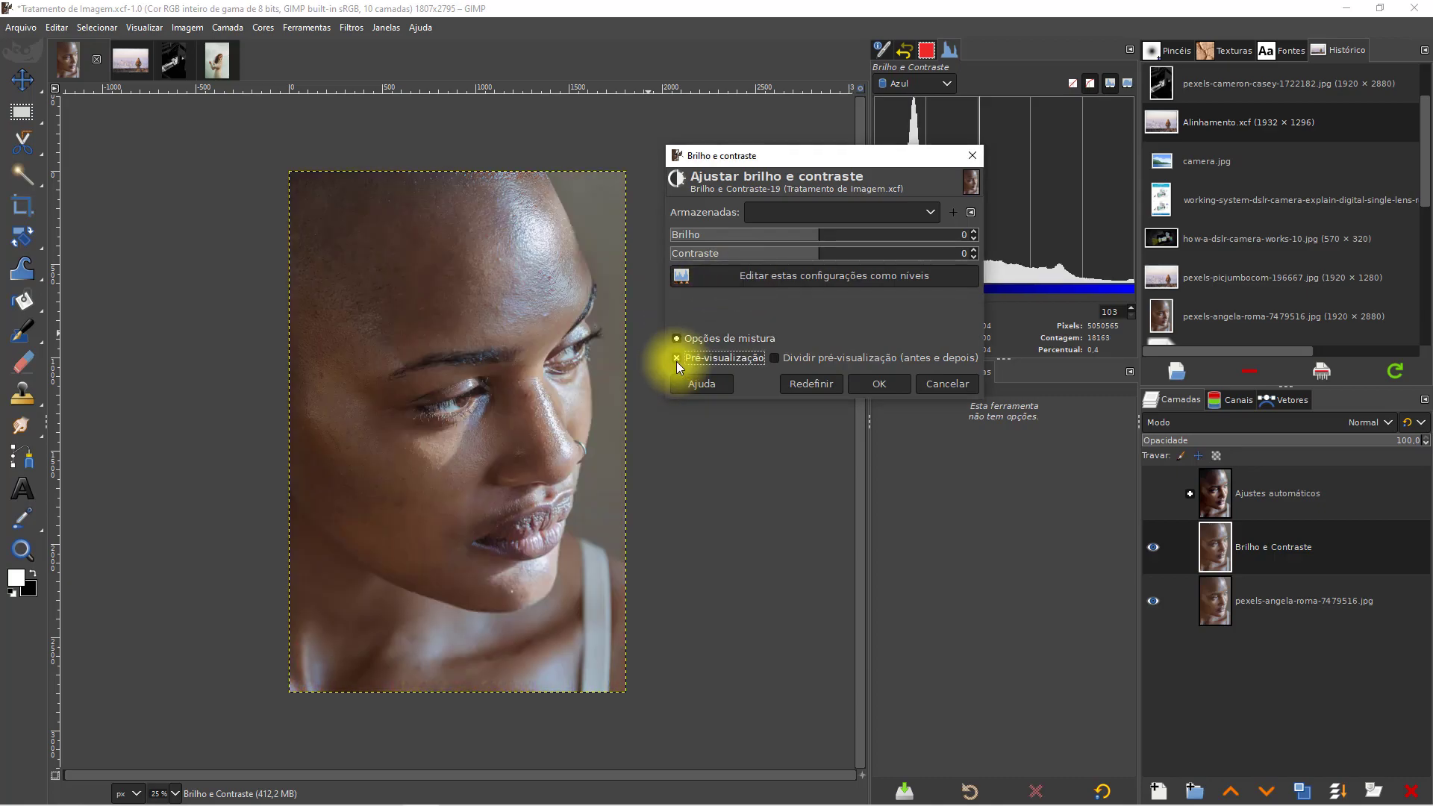
{"action": "left_click_drag", "start_coordinate": [862, 242], "coordinate": [913, 236]}
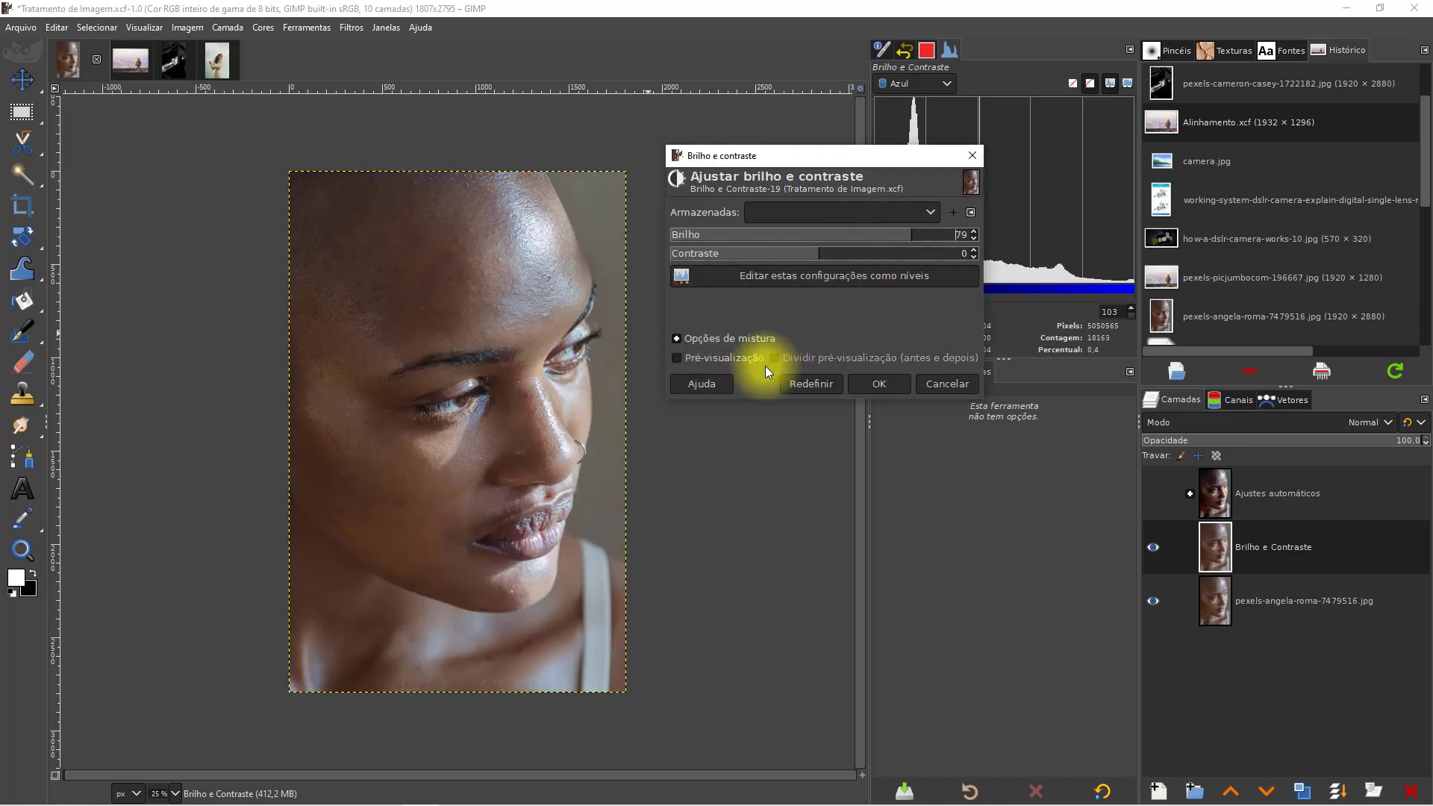
{"action": "left_click", "coordinate": [726, 359]}
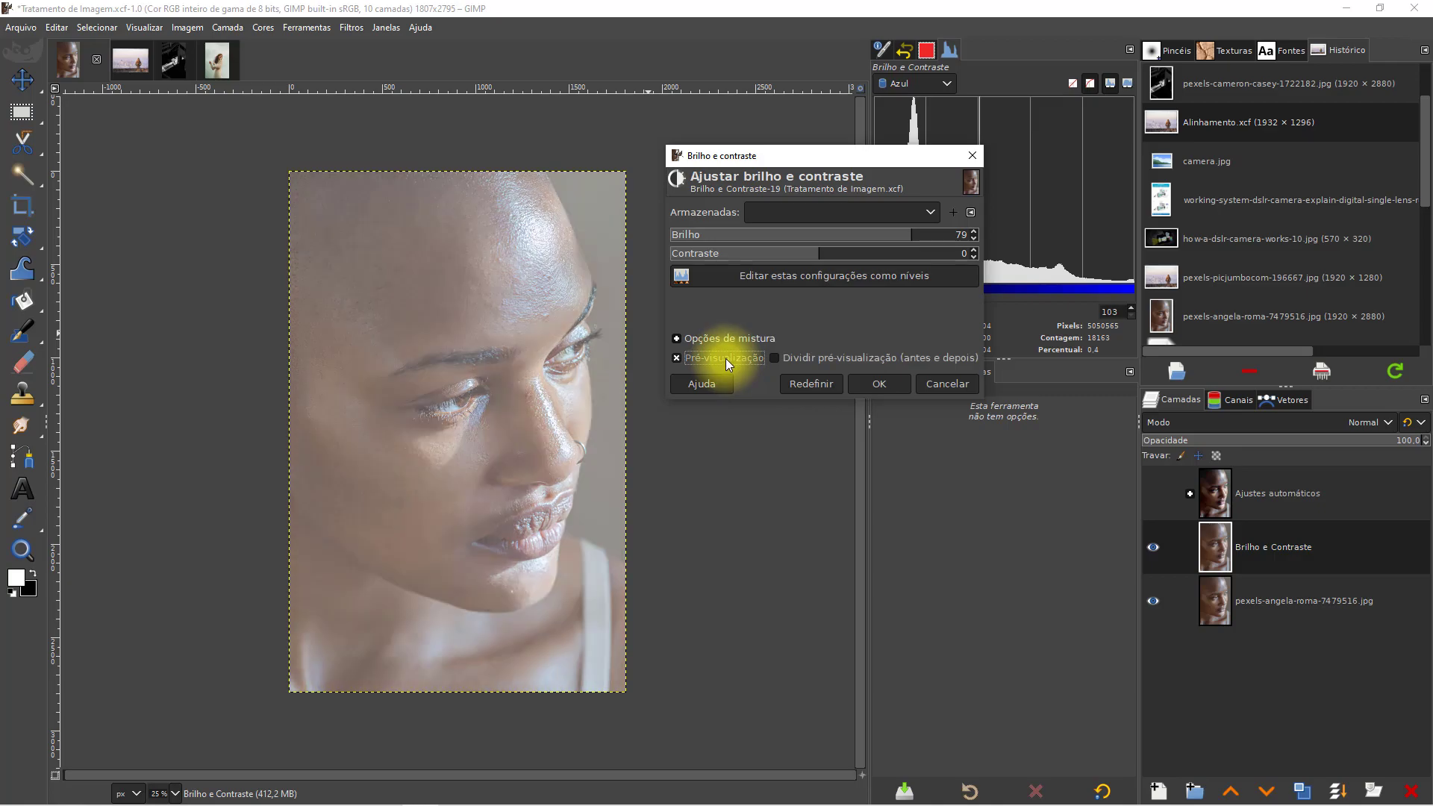
{"action": "left_click_drag", "start_coordinate": [921, 167], "coordinate": [912, 334]}
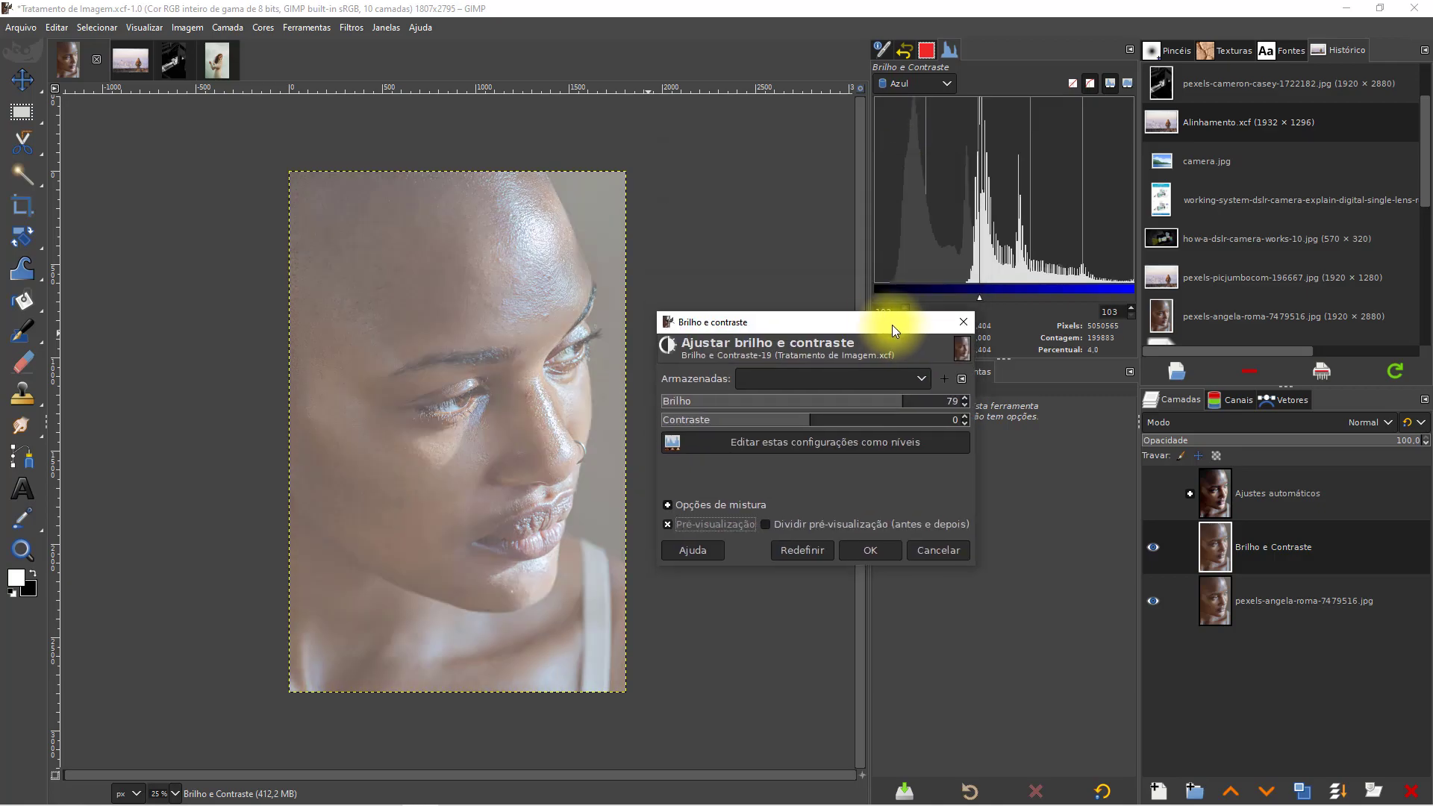
{"action": "left_click", "coordinate": [766, 526]}
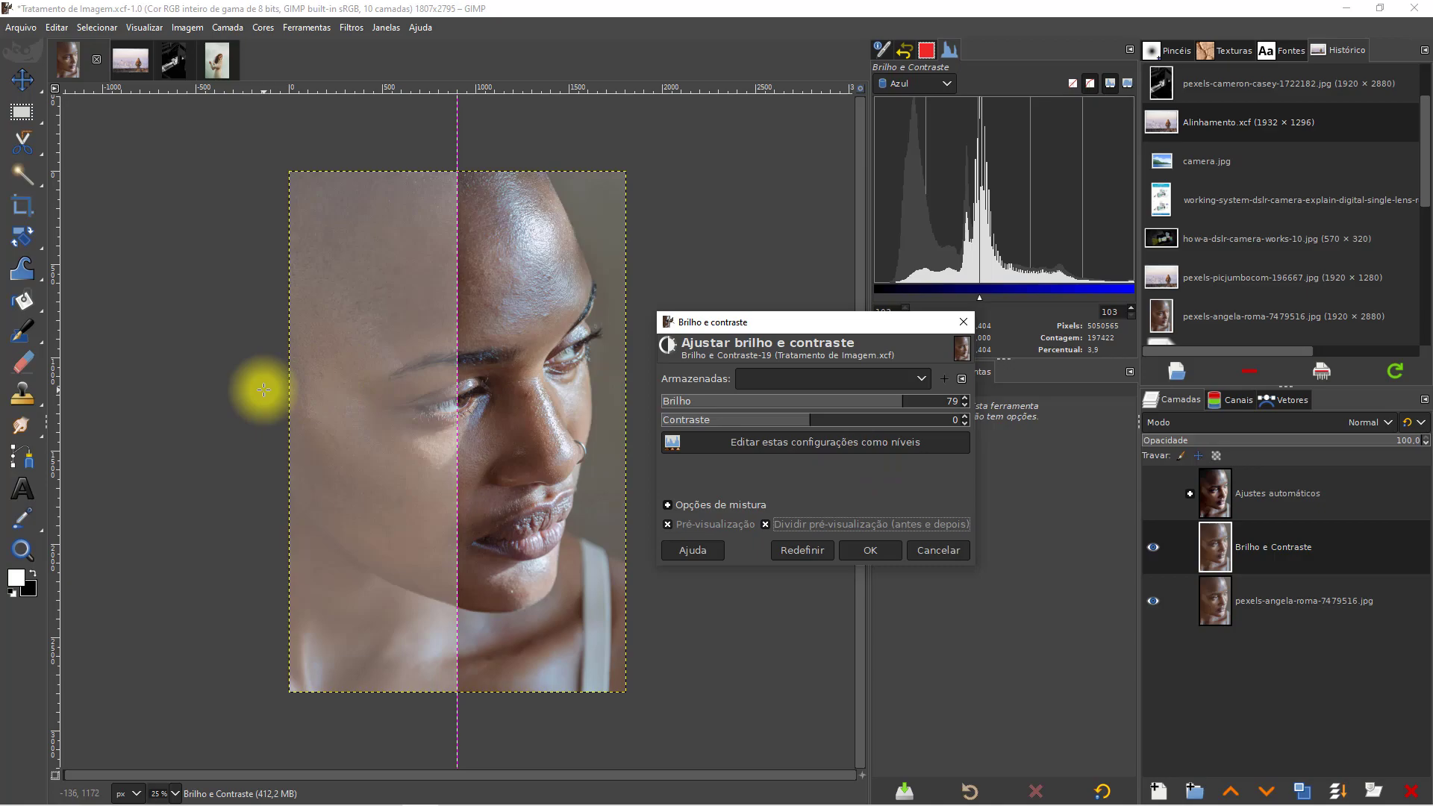
{"action": "mouse_move", "coordinate": [458, 408]}
{"action": "left_mouse_down"}
{"action": "mouse_move", "coordinate": [496, 321]}
{"action": "mouse_move", "coordinate": [563, 410]}
{"action": "mouse_move", "coordinate": [346, 410]}
{"action": "mouse_move", "coordinate": [563, 416]}
{"action": "mouse_move", "coordinate": [348, 423]}
{"action": "mouse_move", "coordinate": [450, 433]}
{"action": "left_mouse_up"}
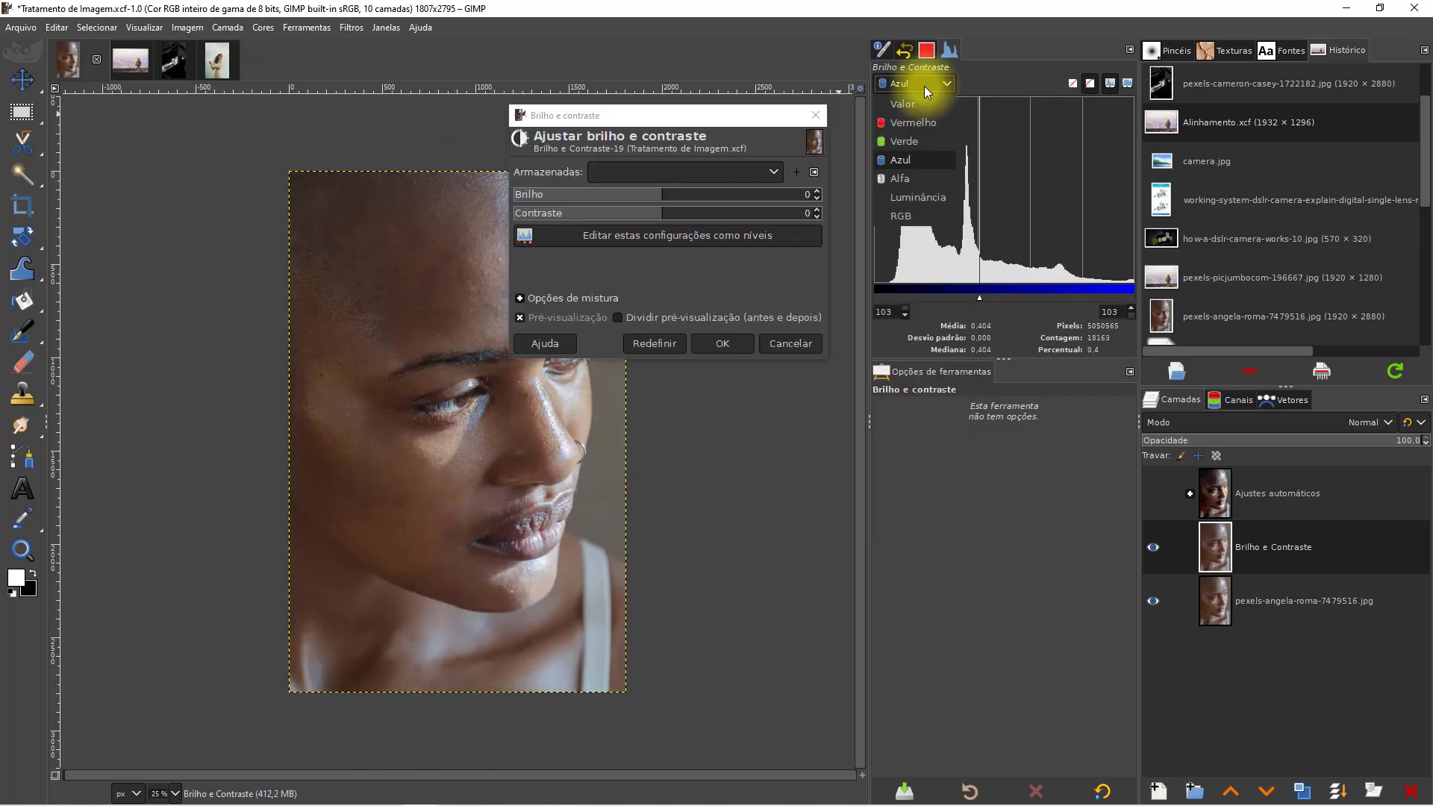
Step: Show the Valor channel in the histogram and test brightness values of 97 and -104 against it
{"action": "left_click", "coordinate": [919, 82]}
{"action": "left_click", "coordinate": [907, 105]}
{"action": "left_click_drag", "start_coordinate": [676, 196], "coordinate": [779, 199]}
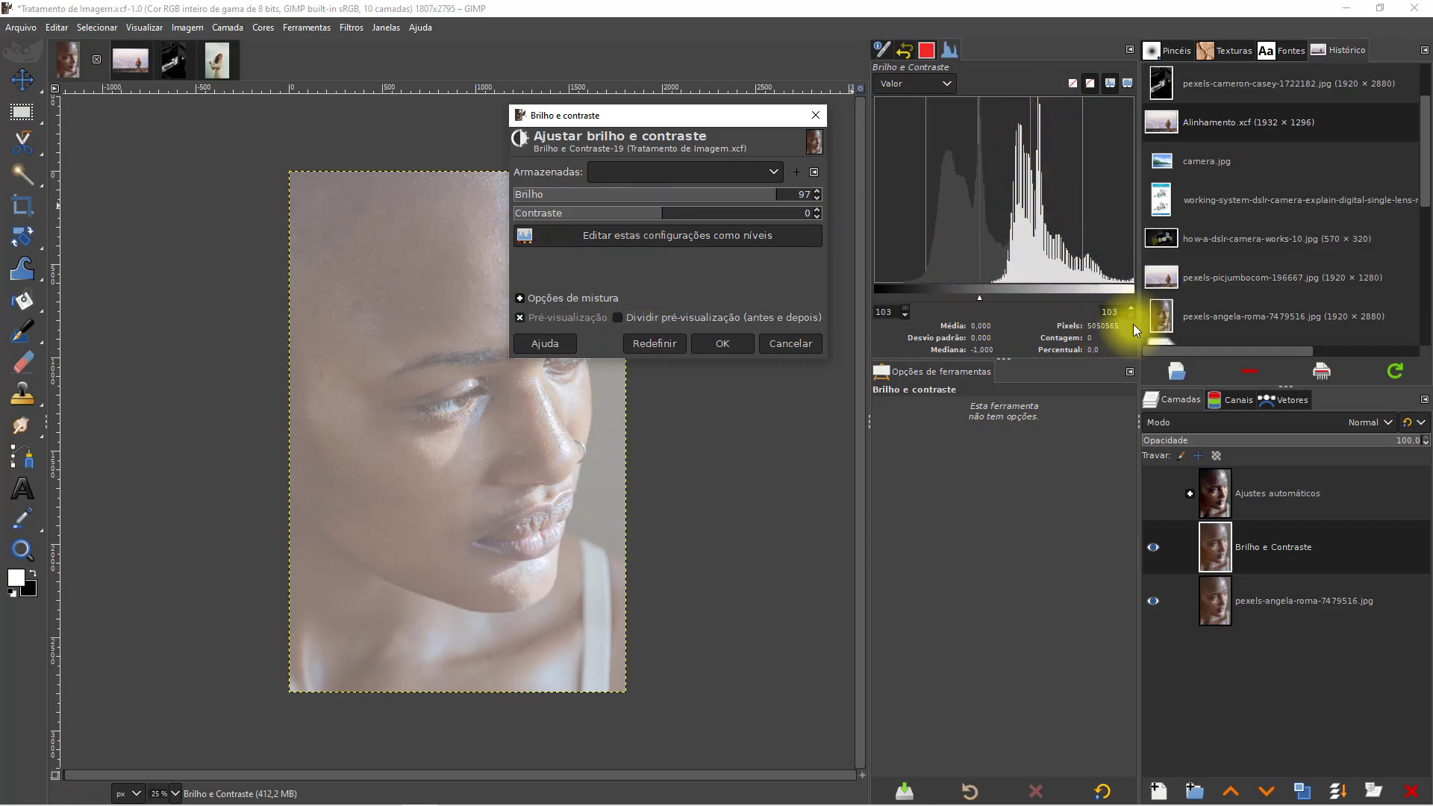
{"action": "left_click_drag", "start_coordinate": [706, 193], "coordinate": [539, 195]}
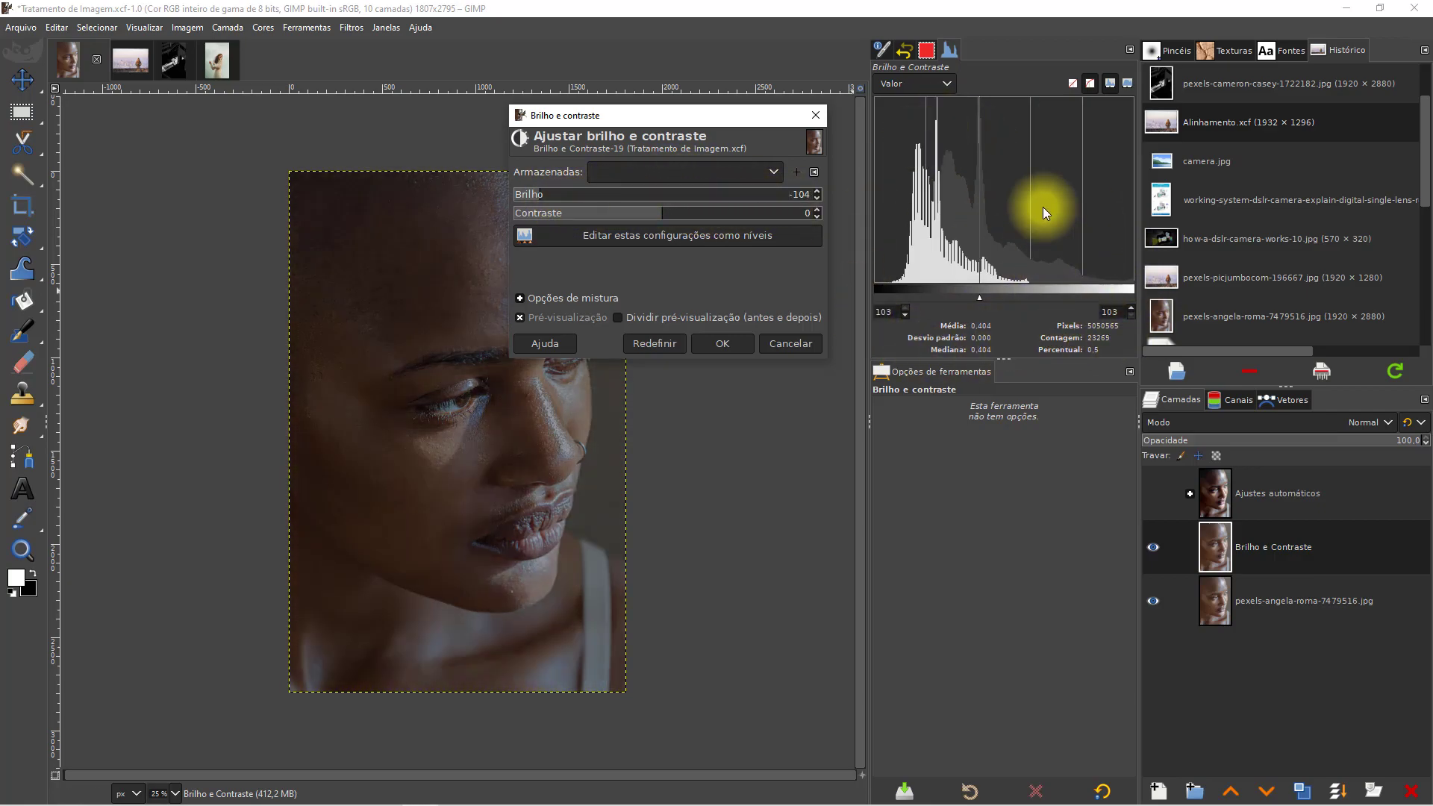
Step: Test a contrast of 97 while viewing the histogram in logarithmic and linear scale, and reset the adjustment
{"action": "left_click_drag", "start_coordinate": [664, 213], "coordinate": [803, 211]}
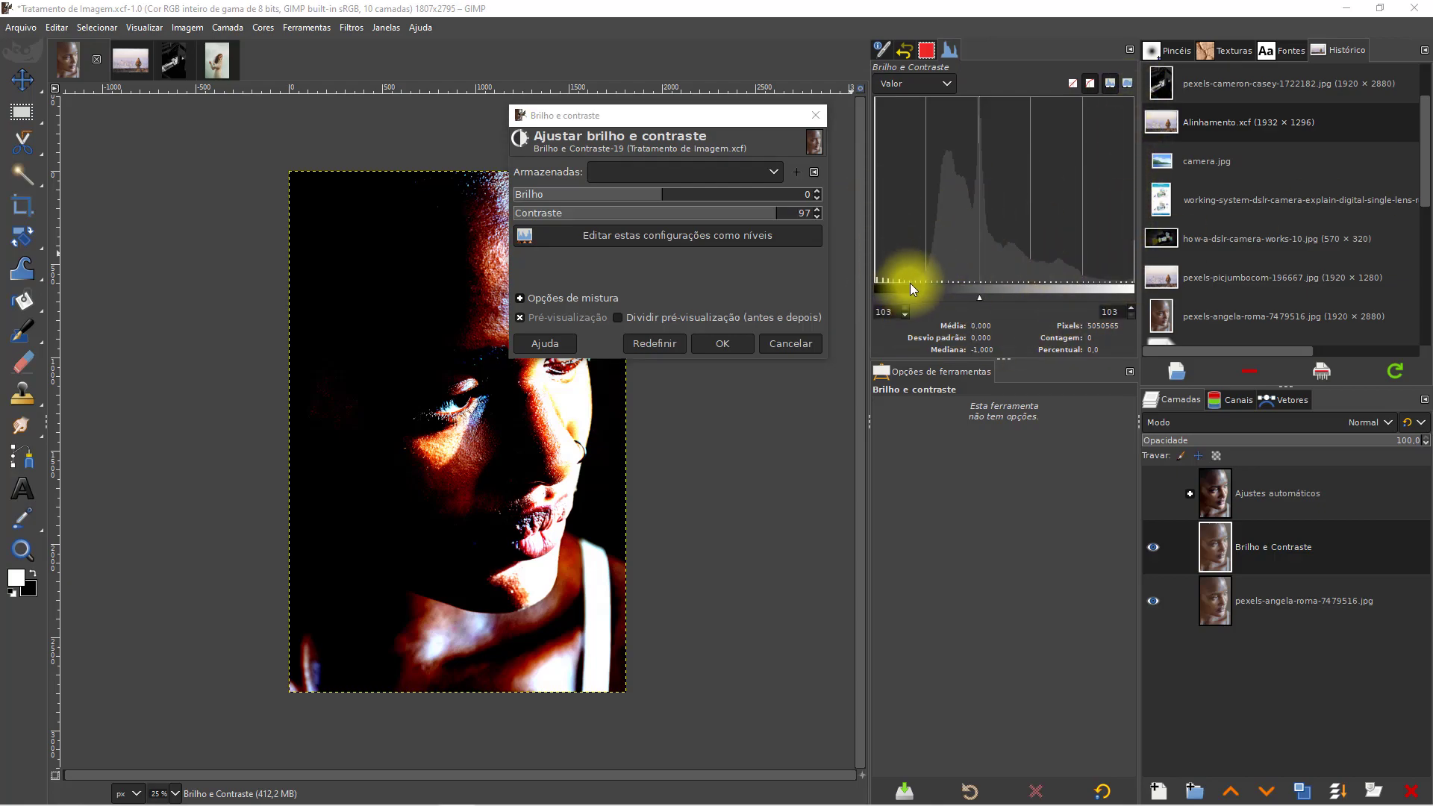
{"action": "left_click", "coordinate": [1128, 87]}
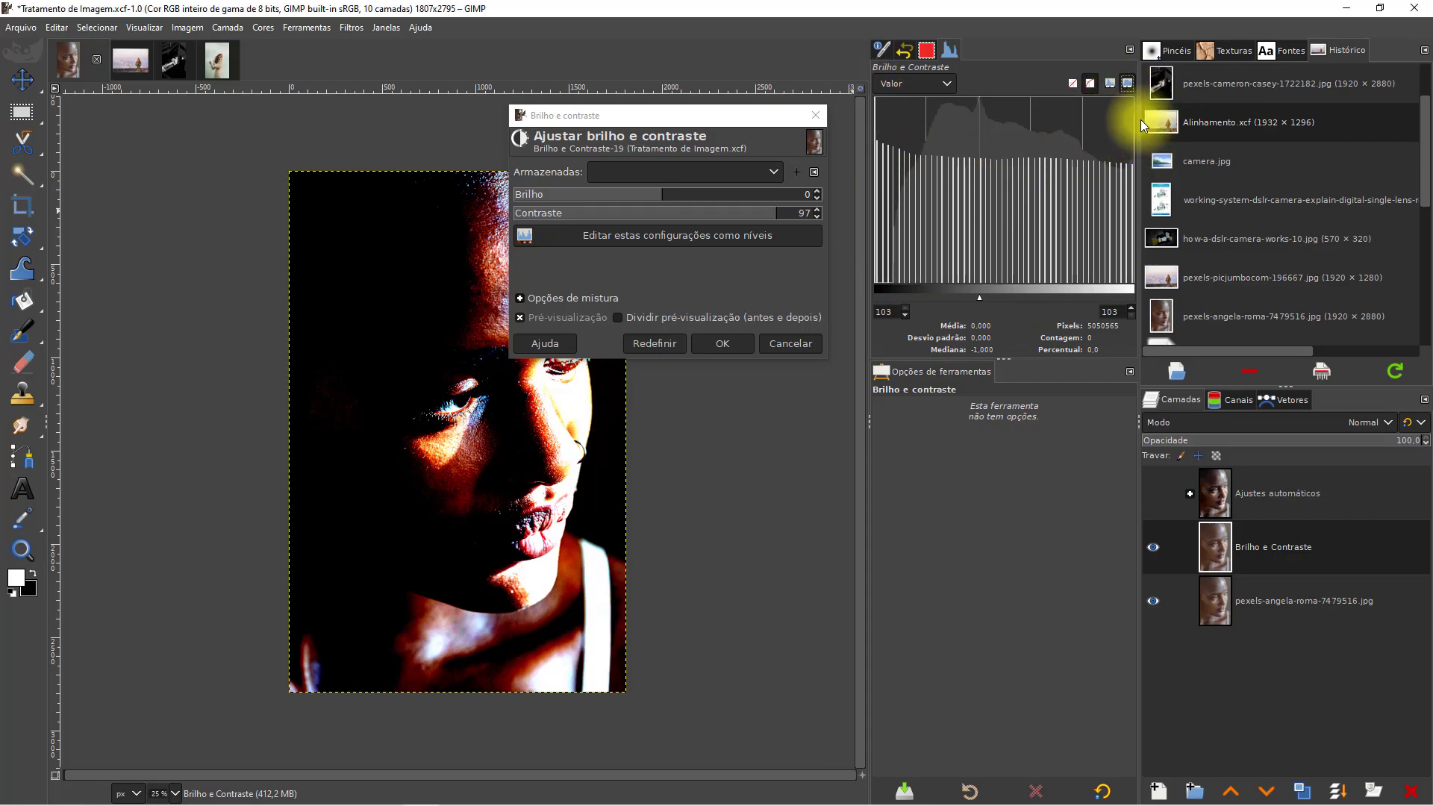
{"action": "left_click", "coordinate": [1110, 83]}
{"action": "left_click", "coordinate": [671, 344]}
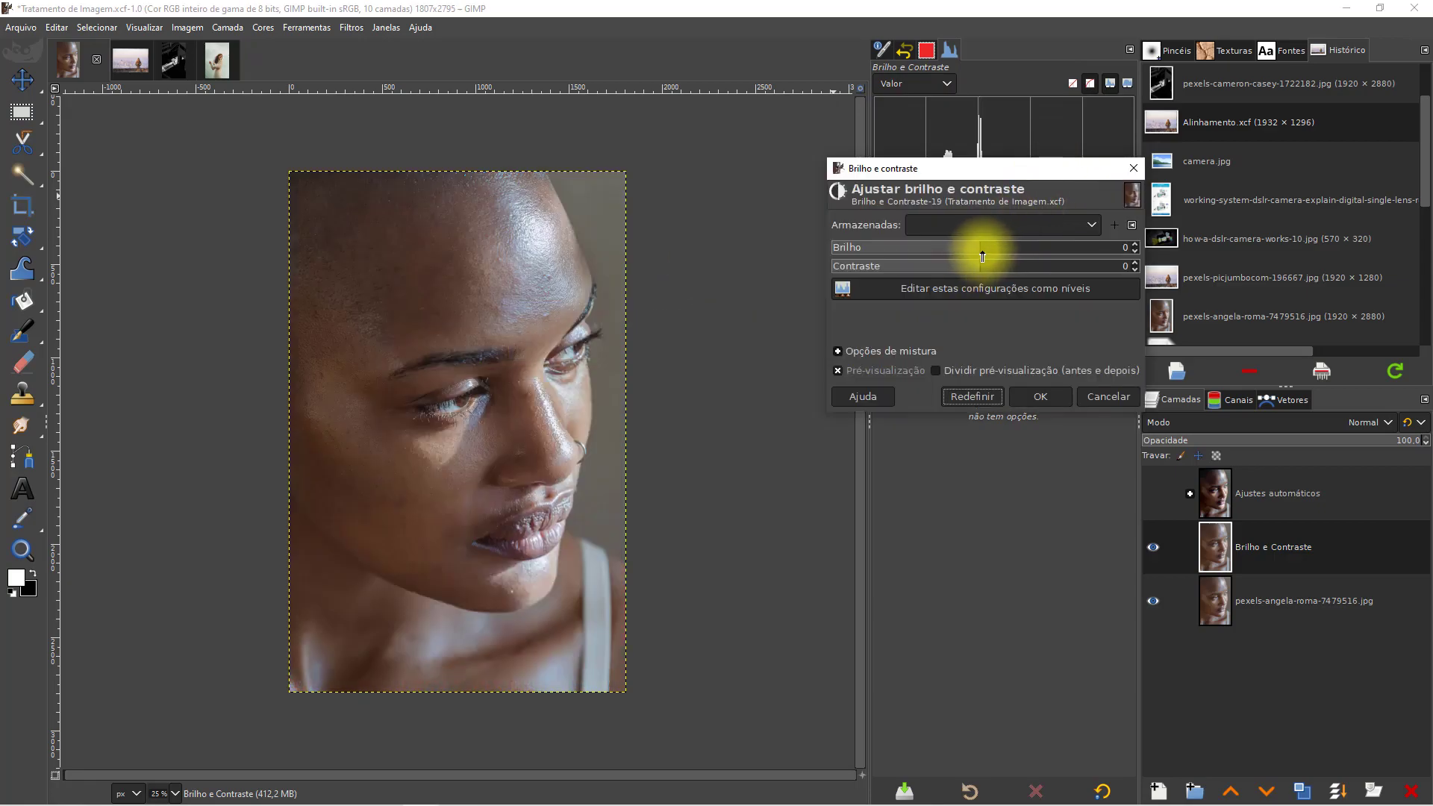
Step: Apply a brightness of -5 and a contrast of 10 to the Brilho e Contraste layer
{"action": "left_click", "coordinate": [983, 249]}
{"action": "mouse_move", "coordinate": [983, 254]}
{"action": "left_mouse_down"}
{"action": "mouse_move", "coordinate": [997, 275]}
{"action": "mouse_move", "coordinate": [1050, 272]}
{"action": "mouse_move", "coordinate": [979, 266]}
{"action": "mouse_move", "coordinate": [971, 251]}
{"action": "left_mouse_up"}
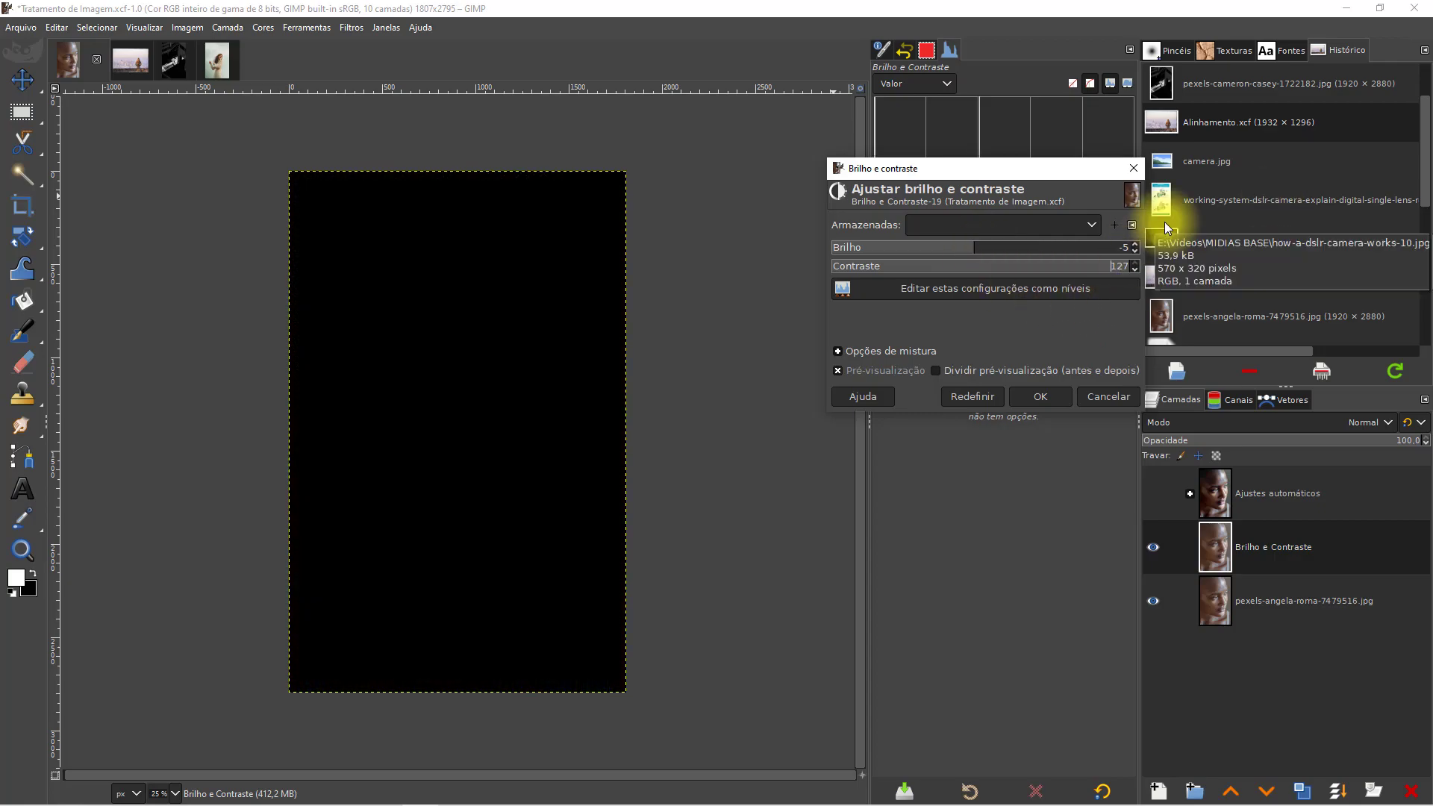
{"action": "key", "text": "BackSpace"}
{"action": "key", "text": "BackSpace"}
{"action": "key", "text": "BackSpace"}
{"action": "type", "text": "10"}
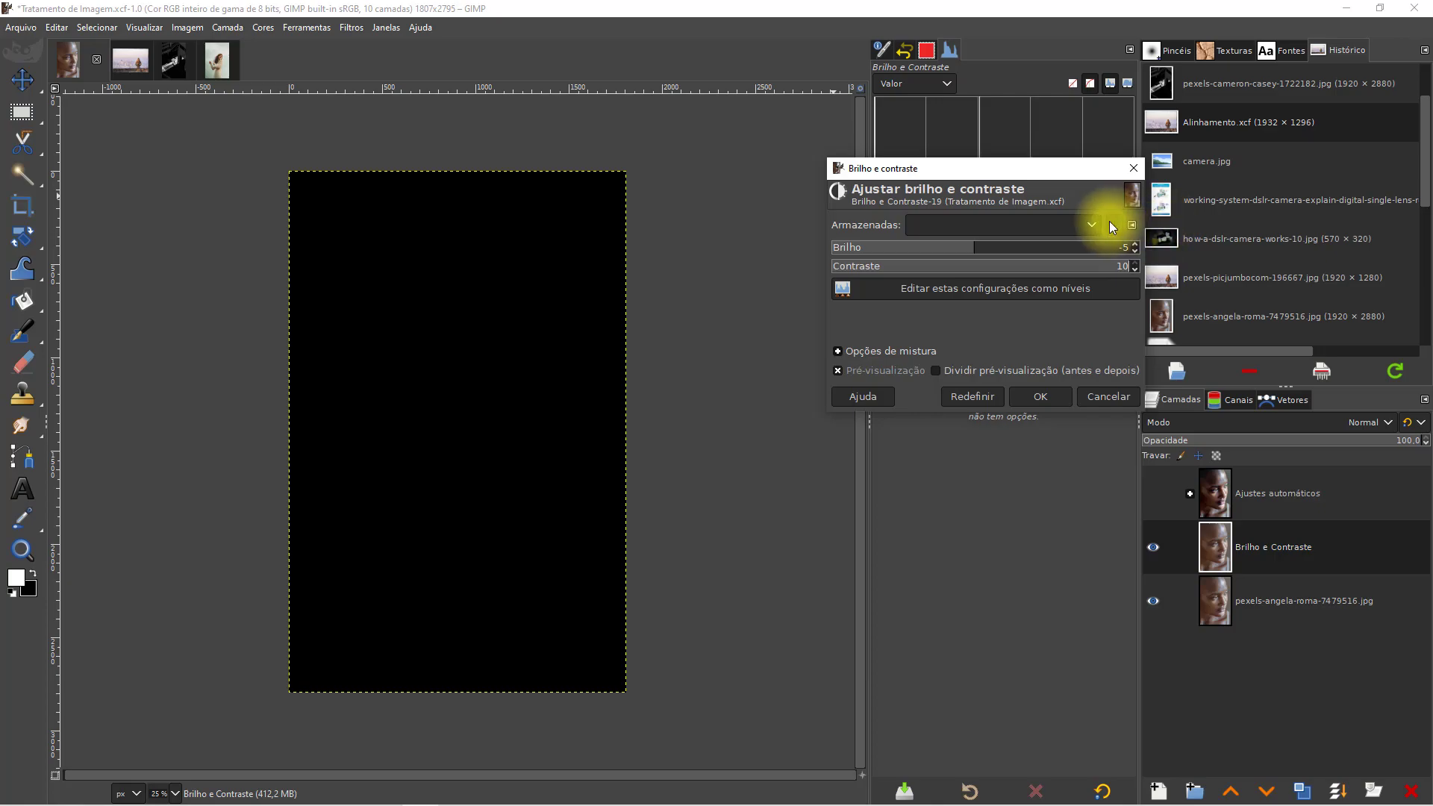
{"action": "key", "text": "Return"}
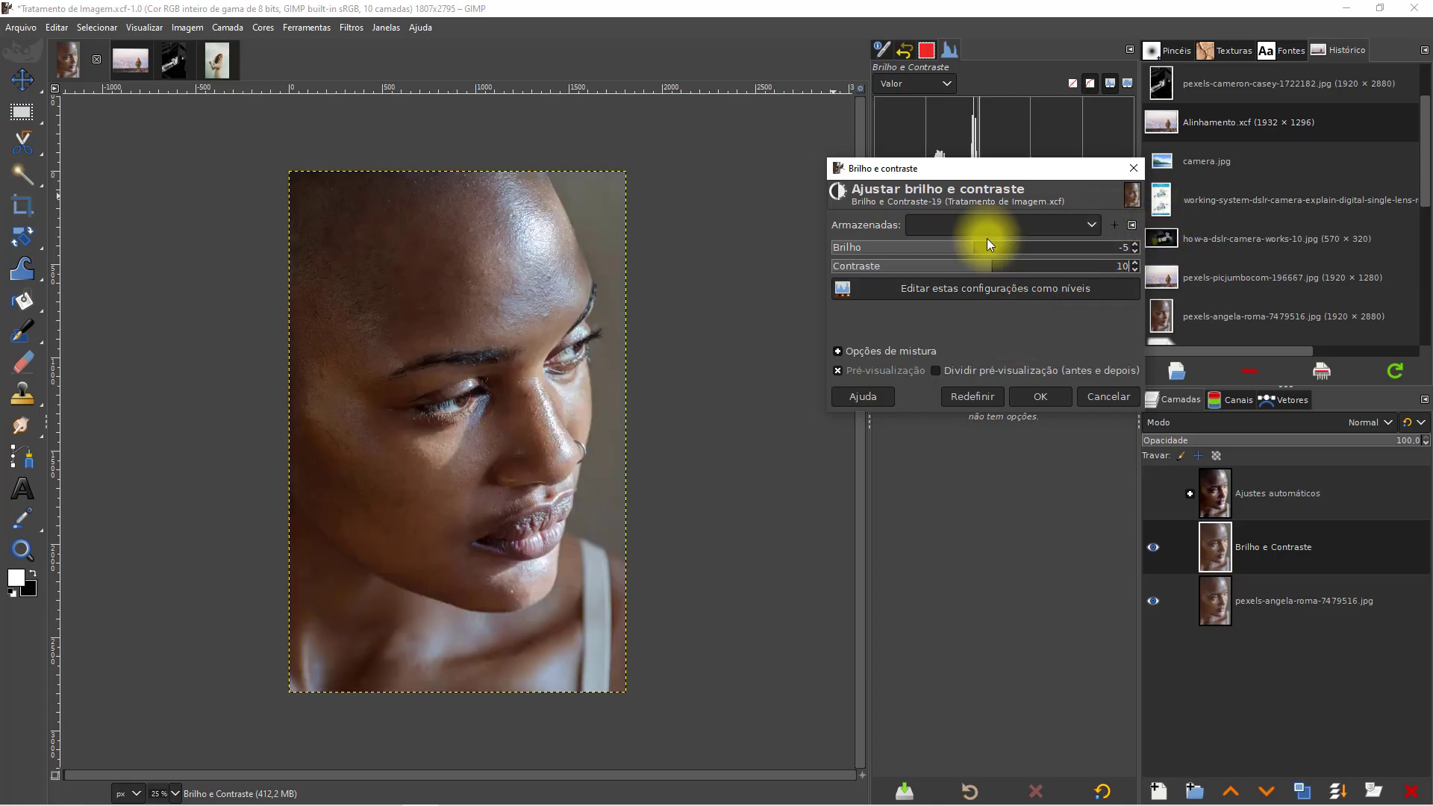
{"action": "left_click", "coordinate": [1038, 397]}
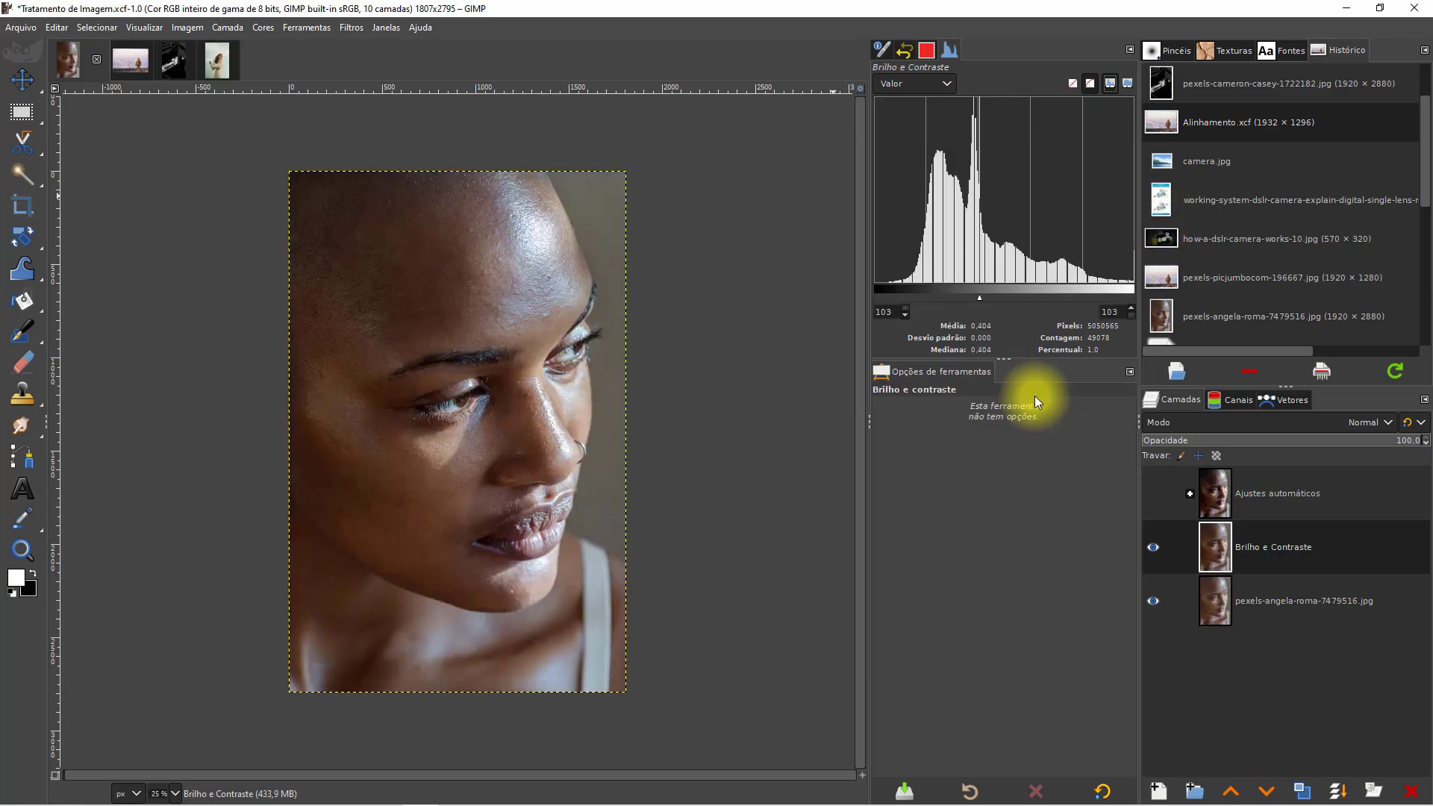
Step: Duplicate the original photo layer beneath the Brilho e Contraste layer
{"action": "left_click", "coordinate": [1232, 602]}
{"action": "left_click", "coordinate": [1302, 791]}
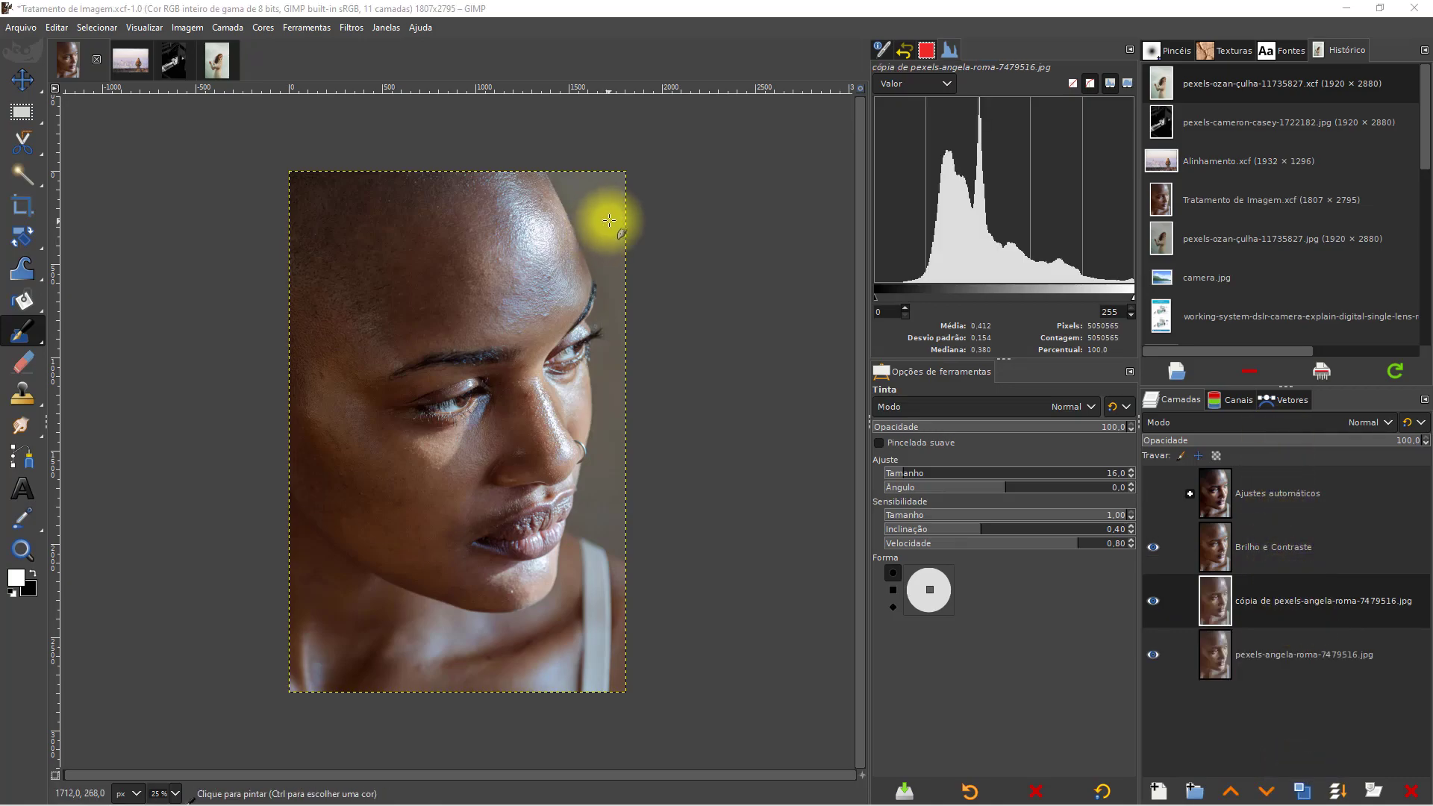
Step: Open the Shadows-Highlights adjustment for the duplicated portrait layer and place its dialog clear of the histogram
{"action": "left_click", "coordinate": [250, 28]}
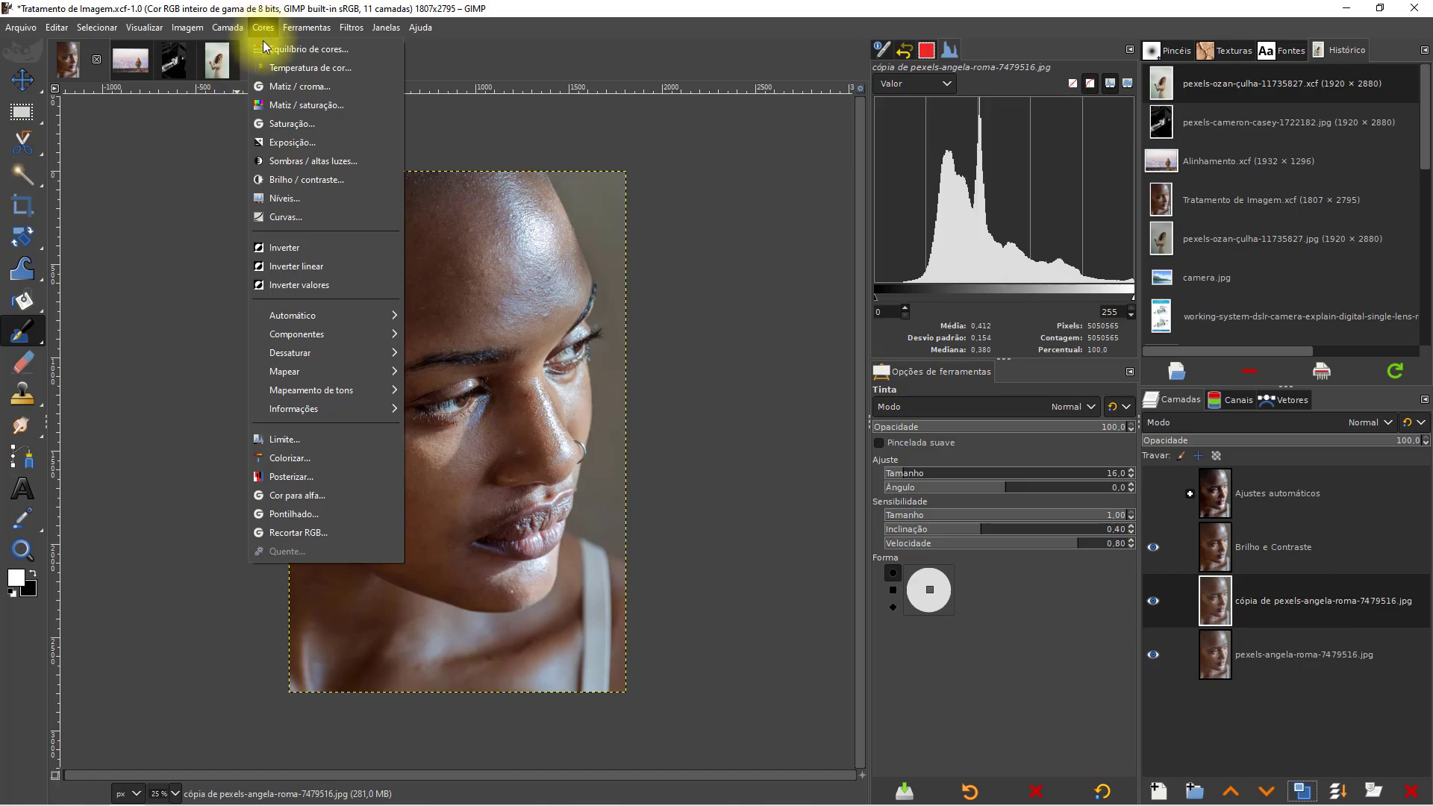
{"action": "left_click", "coordinate": [305, 162]}
{"action": "left_click_drag", "start_coordinate": [1160, 172], "coordinate": [807, 164]}
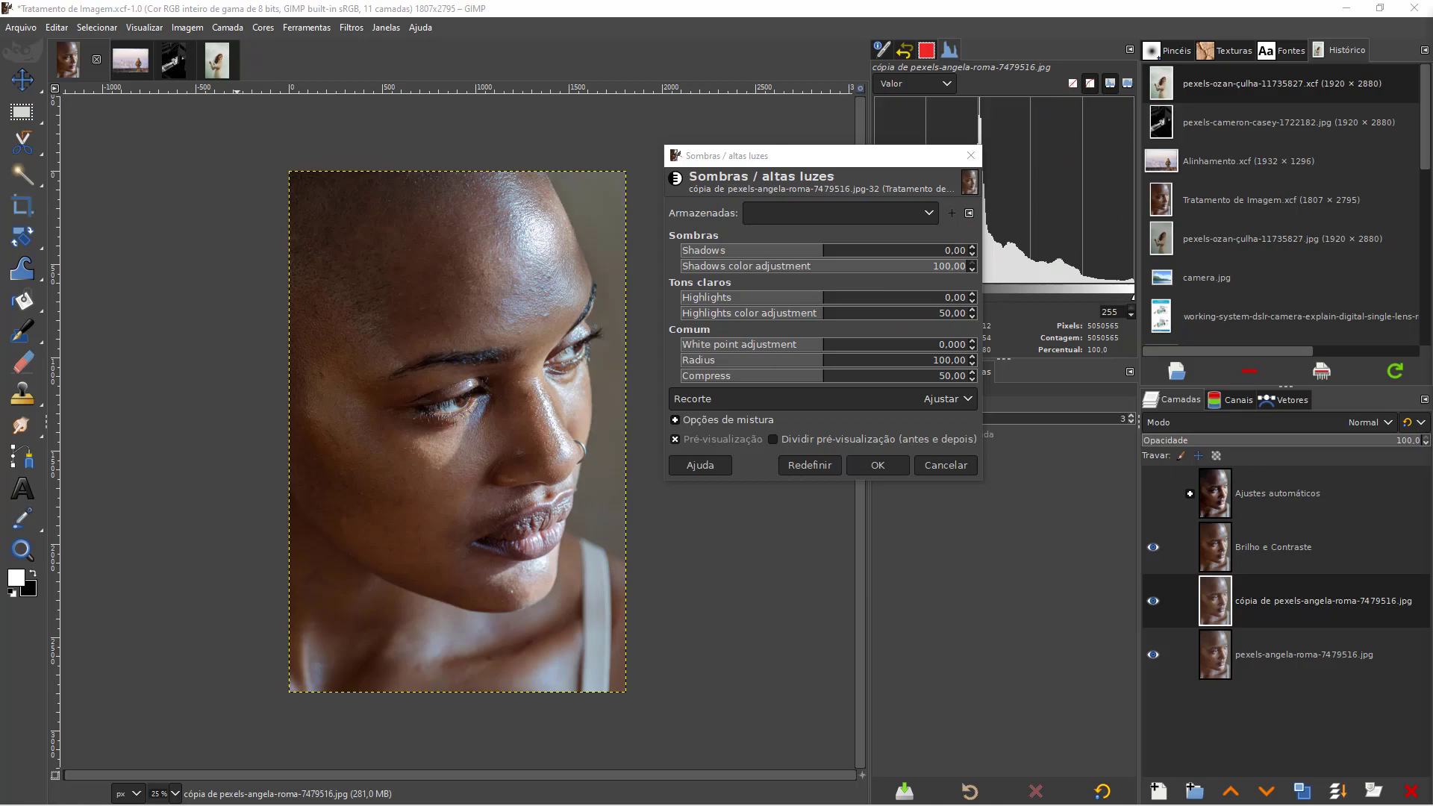
{"action": "left_click_drag", "start_coordinate": [890, 155], "coordinate": [1038, 418]}
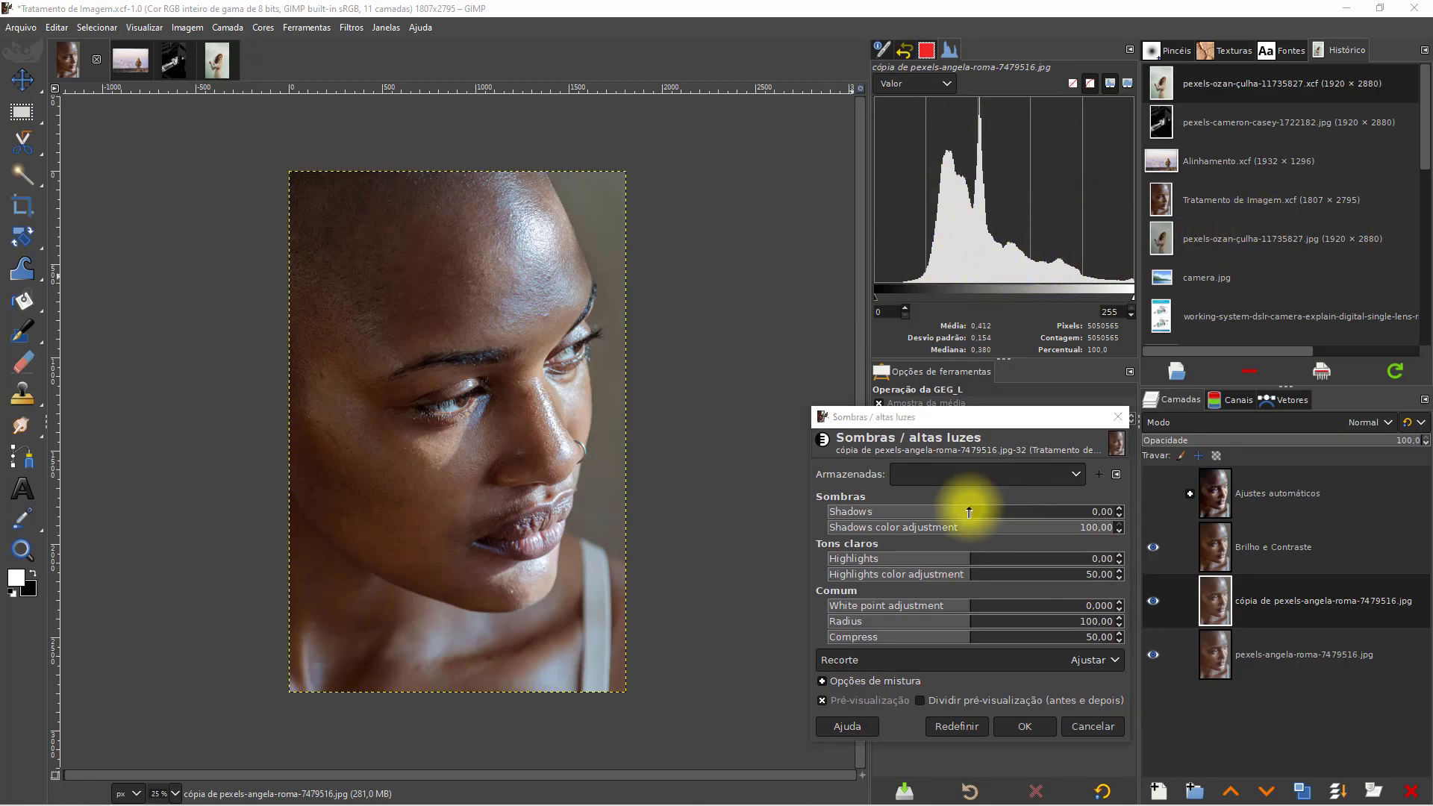
Step: Test a Shadows value of 42.19, hide the Brilho e Contraste layer and raise the duplicated portrait layer above it
{"action": "left_click_drag", "start_coordinate": [972, 514], "coordinate": [1033, 514]}
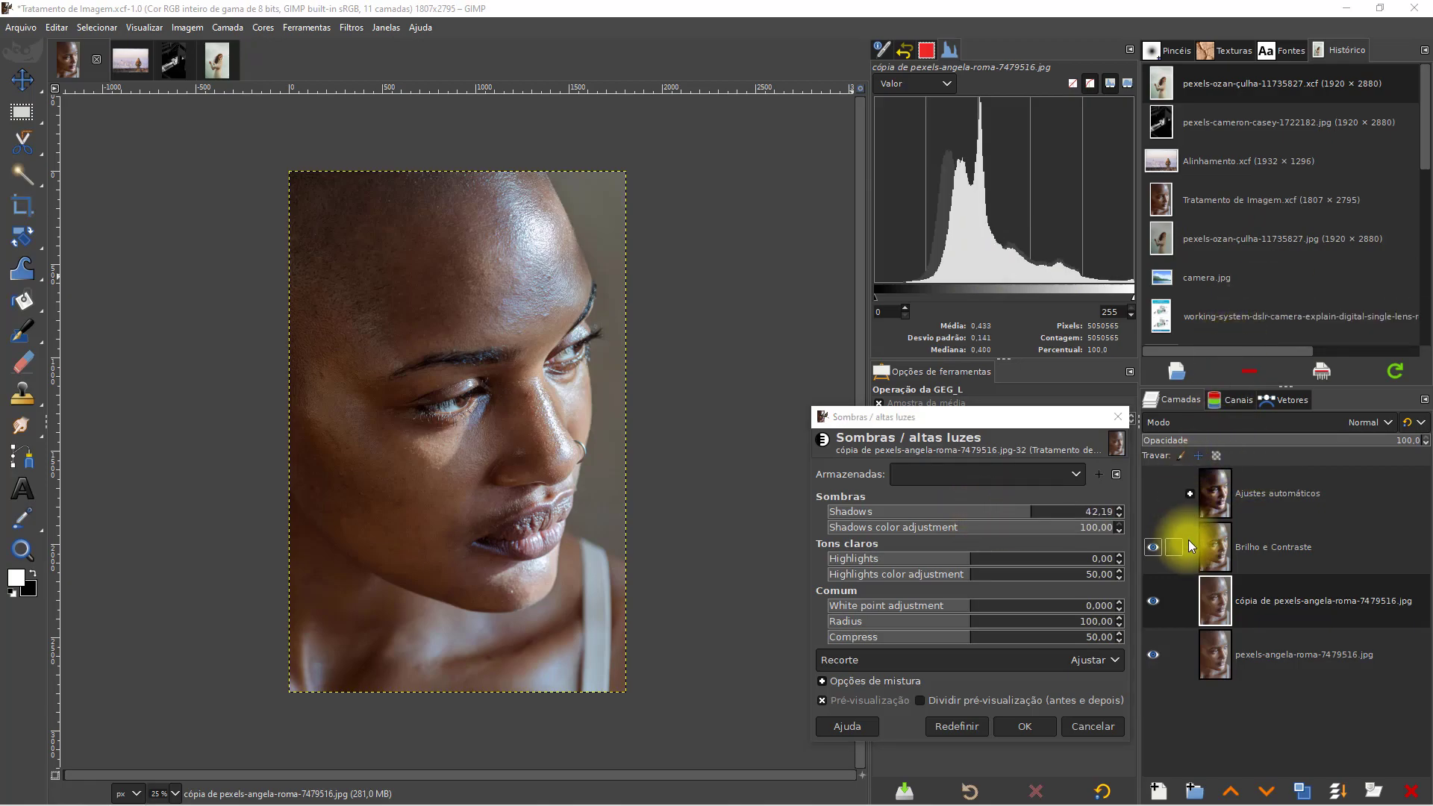
{"action": "left_click", "coordinate": [1154, 548]}
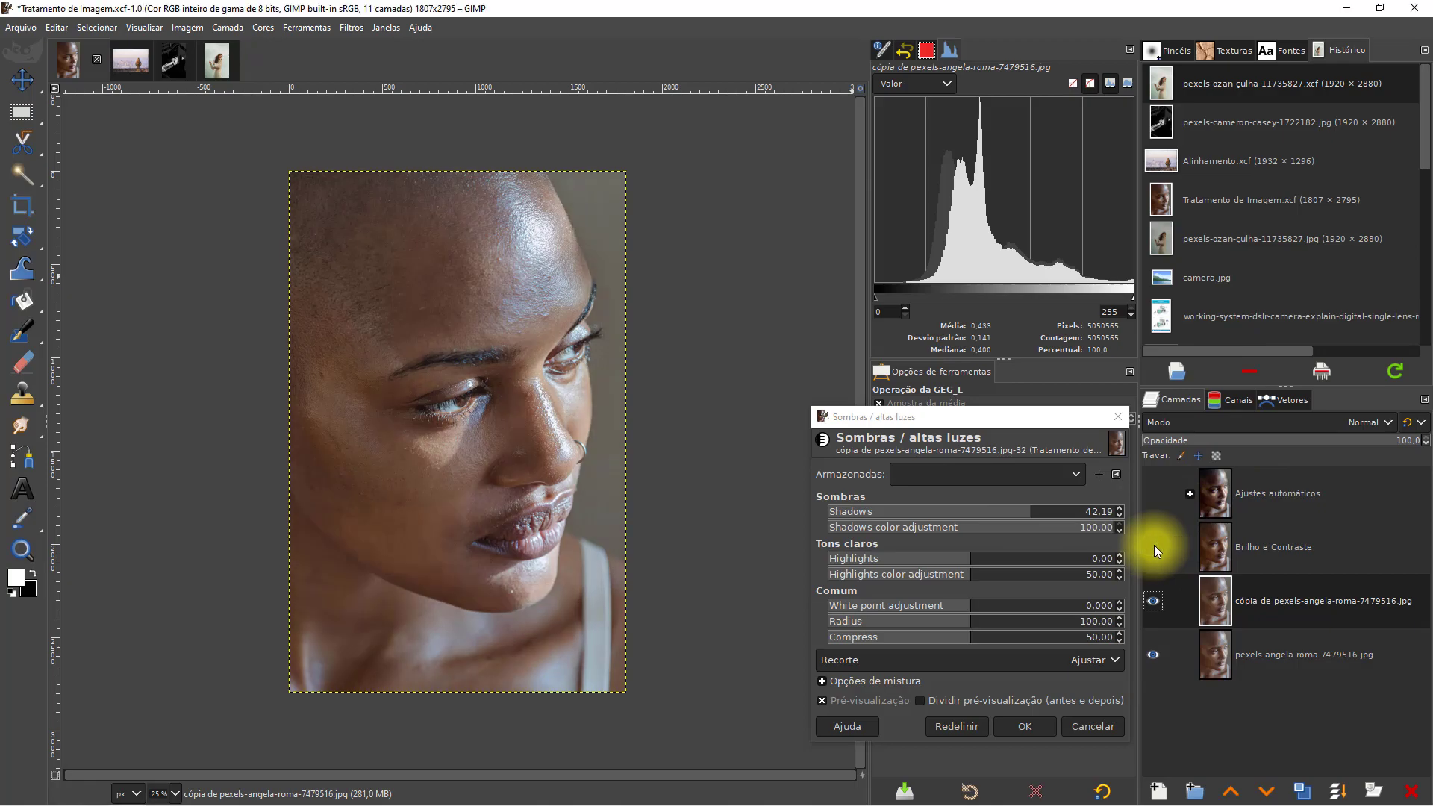
{"action": "left_click", "coordinate": [1231, 793]}
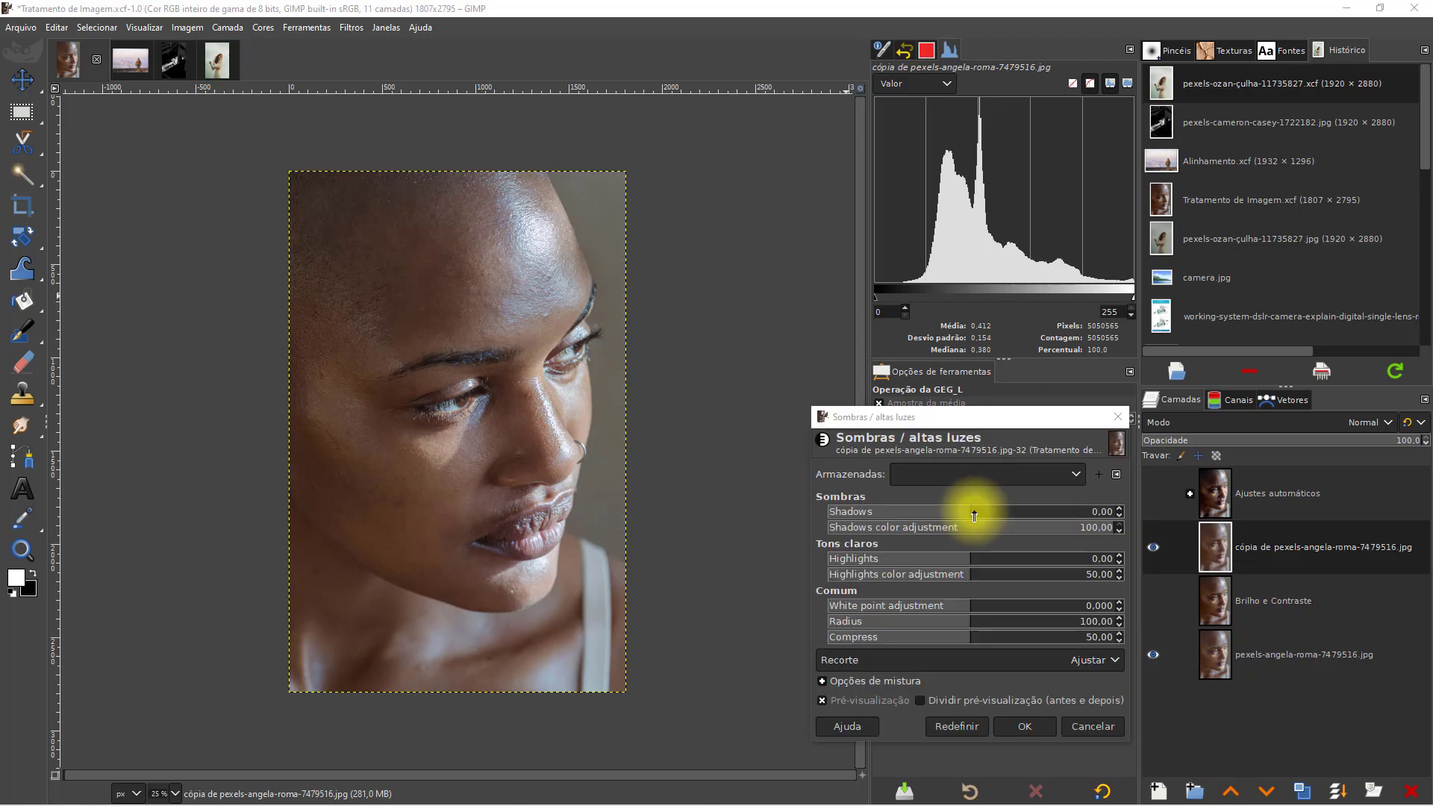
Step: Test Shadows at -55.21 and Highlights at 90.63 and at a lower value on the portrait copy, resetting the adjustment
{"action": "left_click_drag", "start_coordinate": [973, 515], "coordinate": [893, 509]}
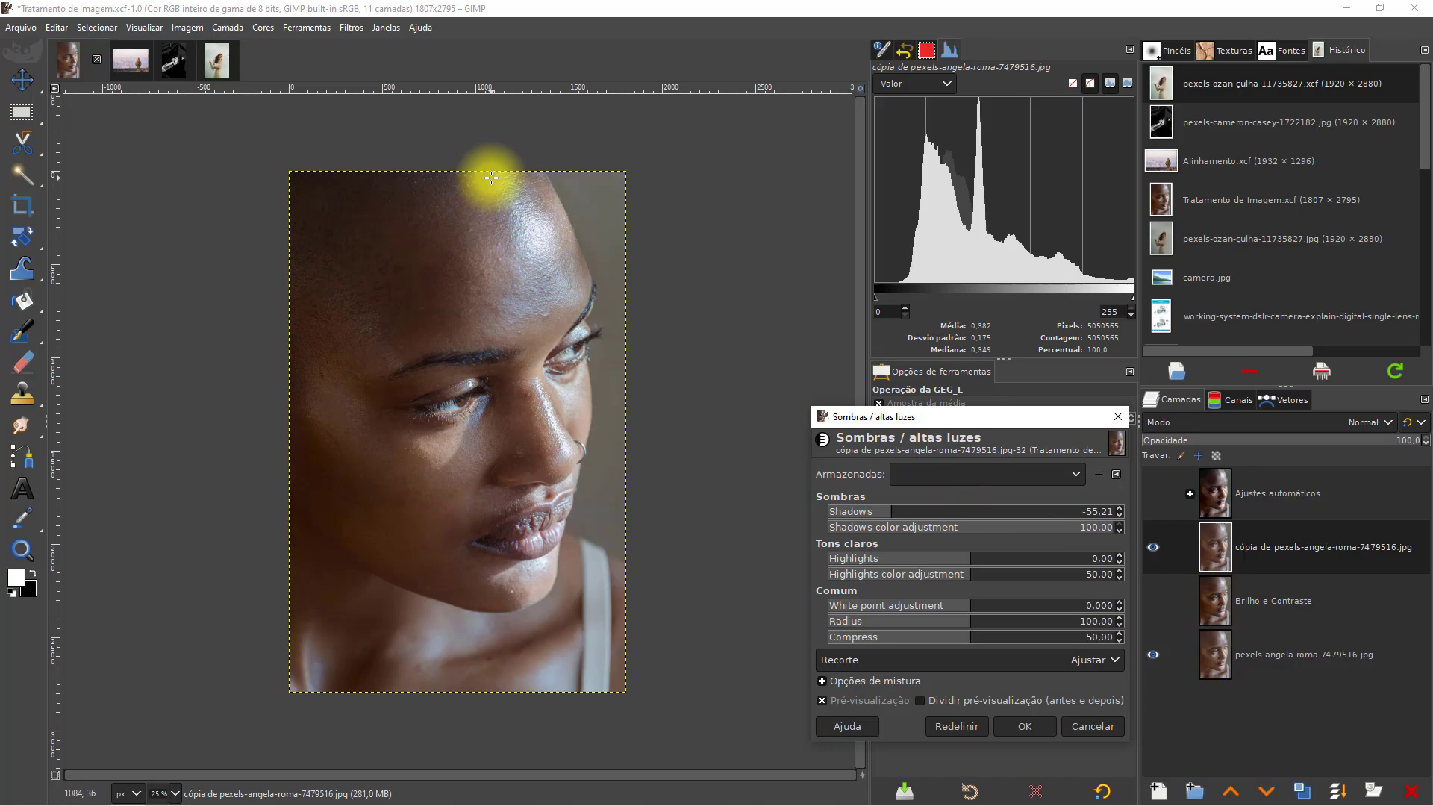
{"action": "left_click", "coordinate": [957, 727]}
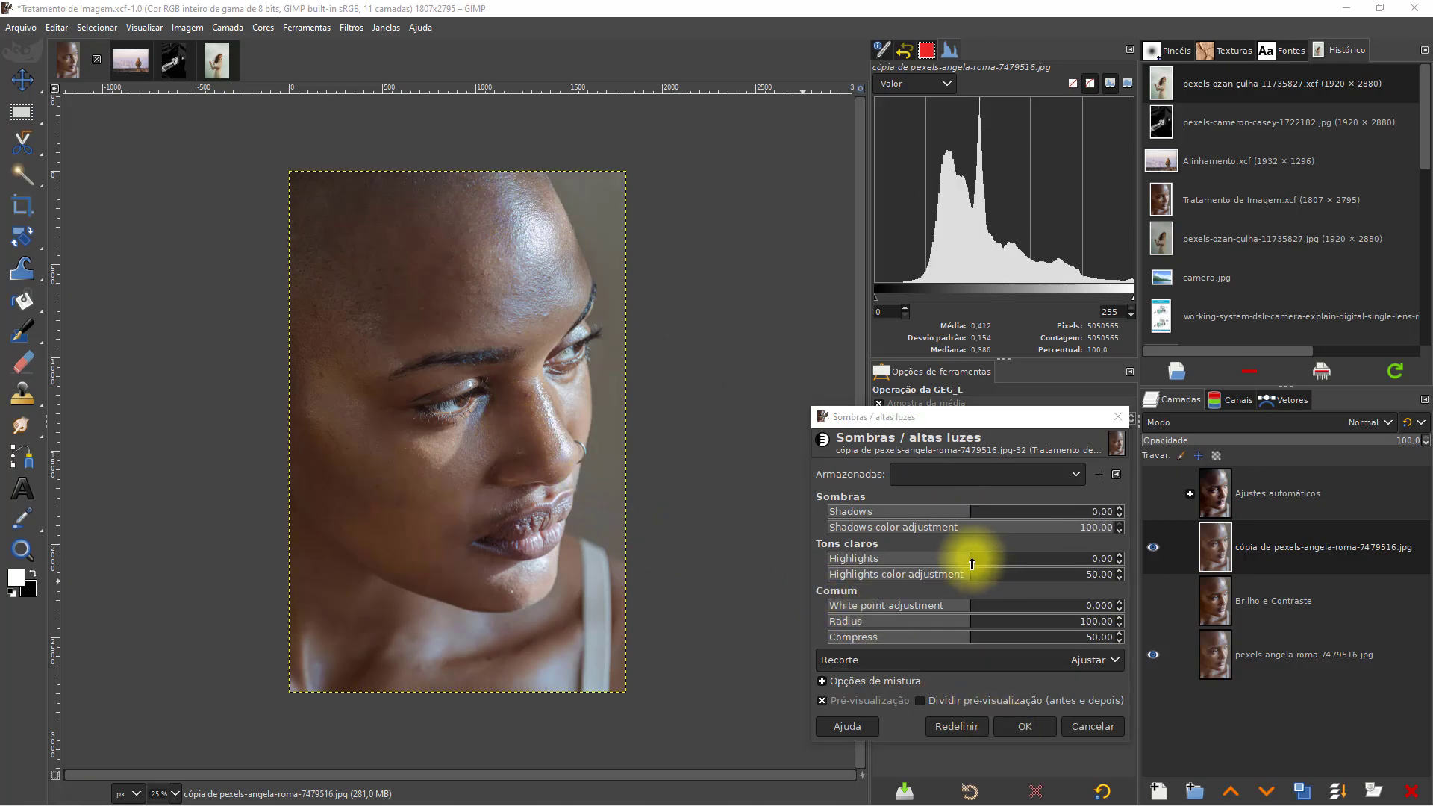
{"action": "left_click_drag", "start_coordinate": [973, 560], "coordinate": [1101, 561]}
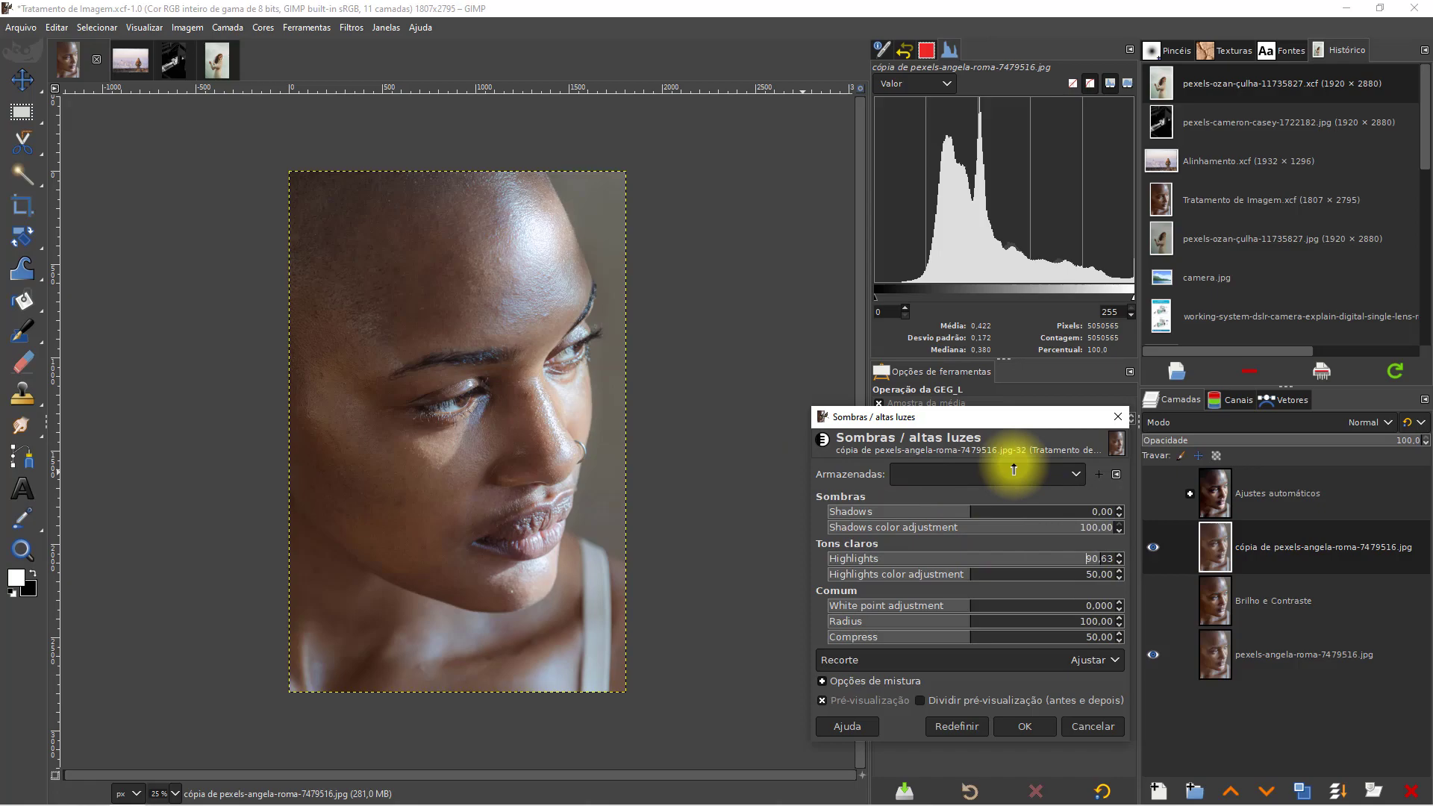
{"action": "left_click_drag", "start_coordinate": [1011, 559], "coordinate": [861, 549]}
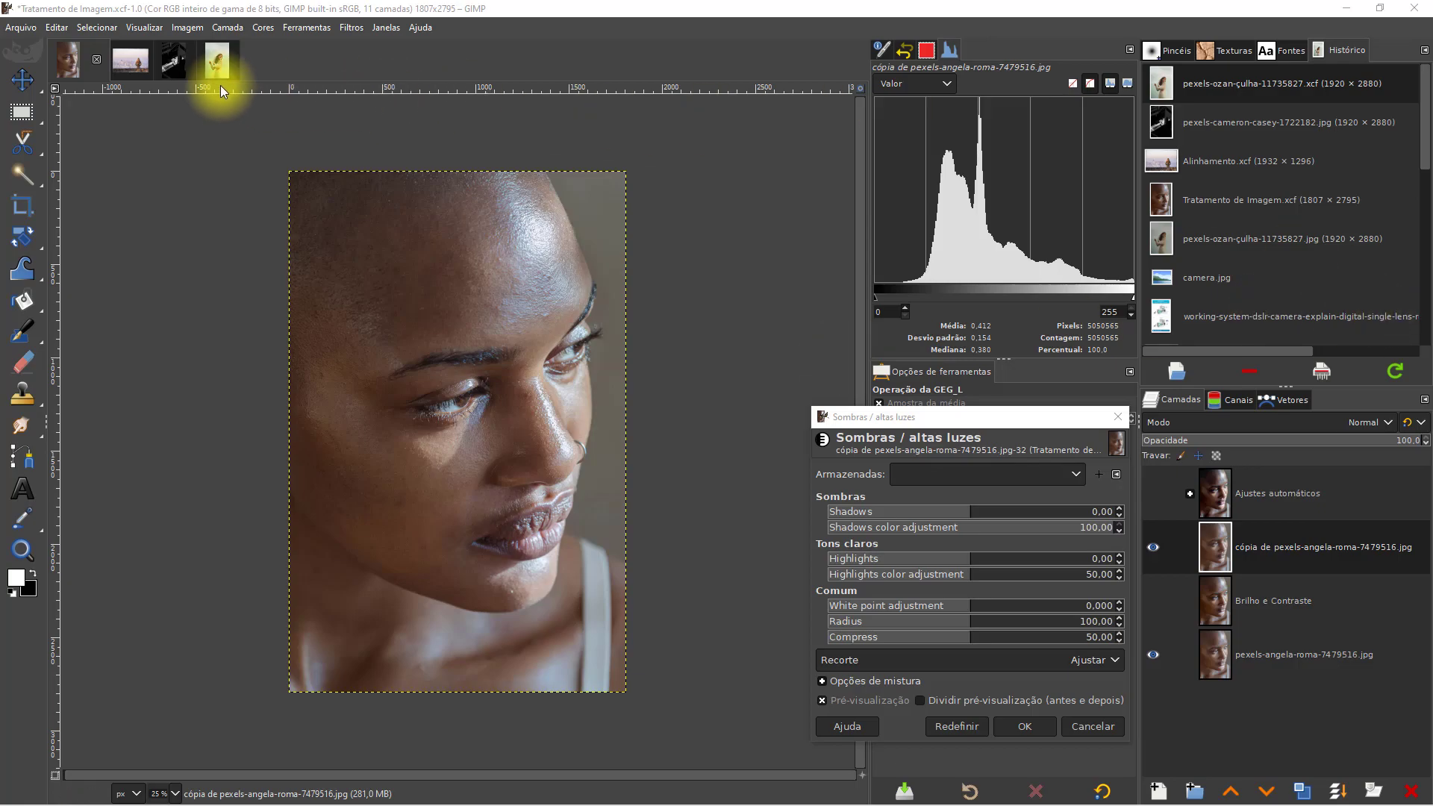
Step: Duplicate the layer of the black-and-white street photo and open the Shadows-Highlights adjustment on the copy
{"action": "left_click", "coordinate": [181, 65]}
{"action": "left_click", "coordinate": [1302, 793]}
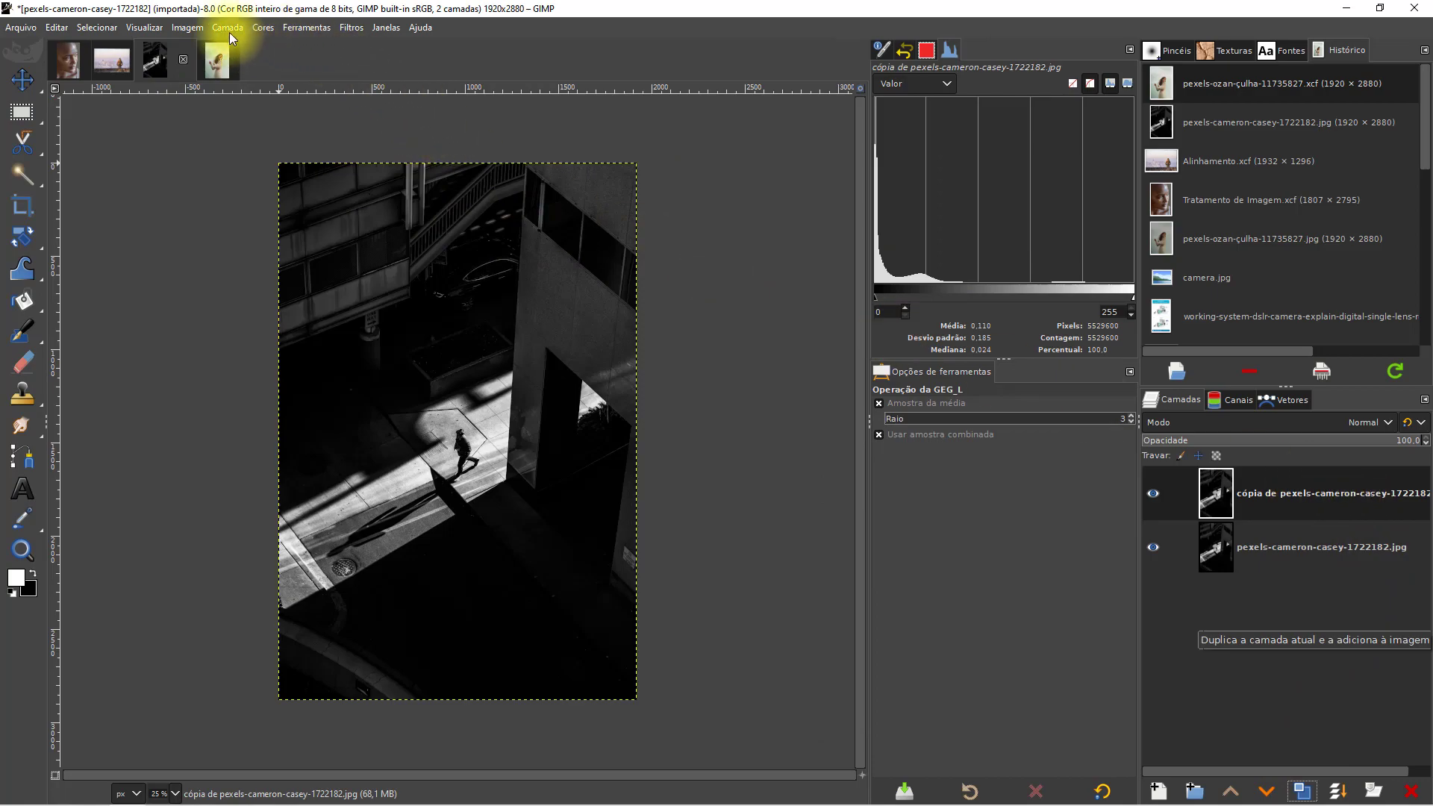
{"action": "left_click", "coordinate": [263, 27]}
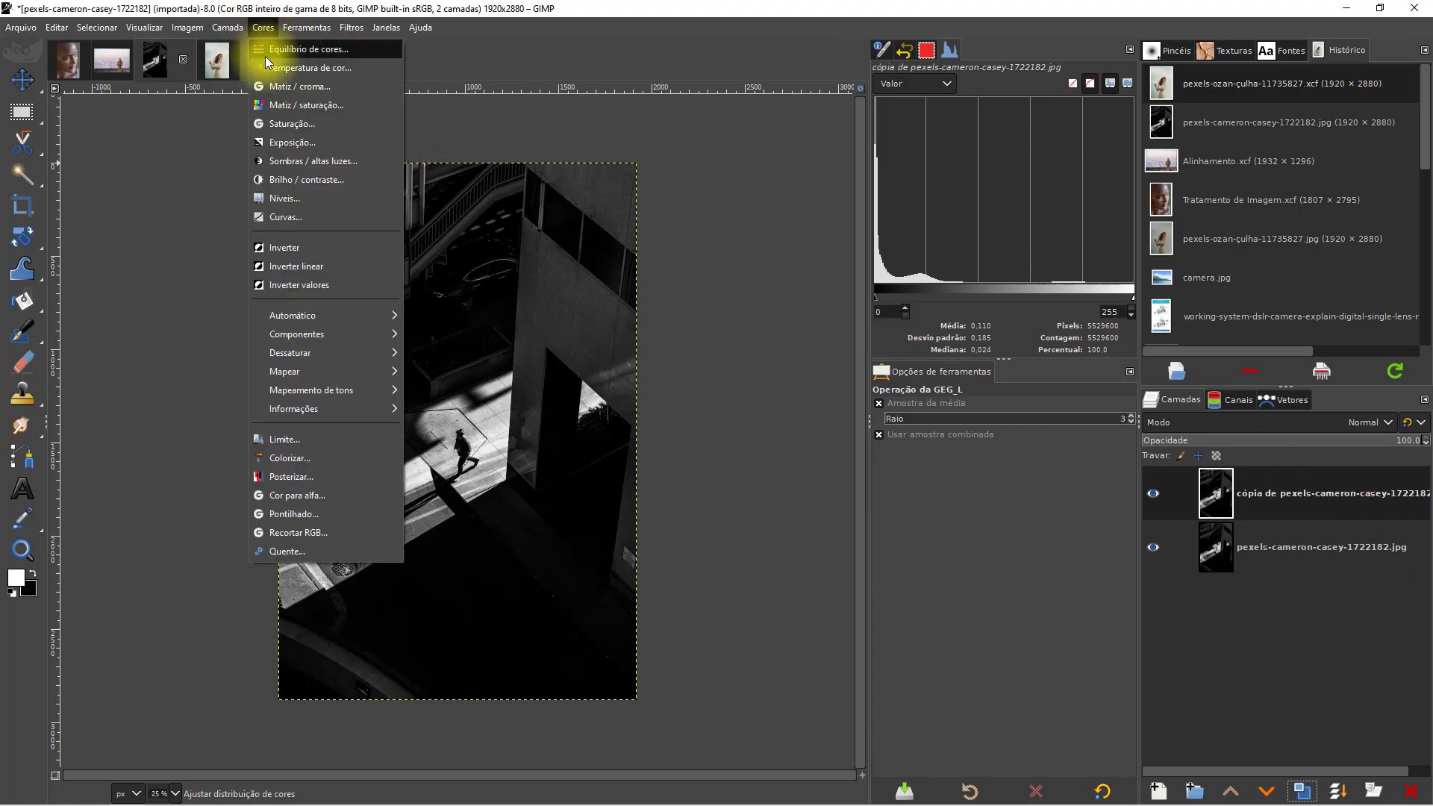
{"action": "left_click", "coordinate": [305, 161]}
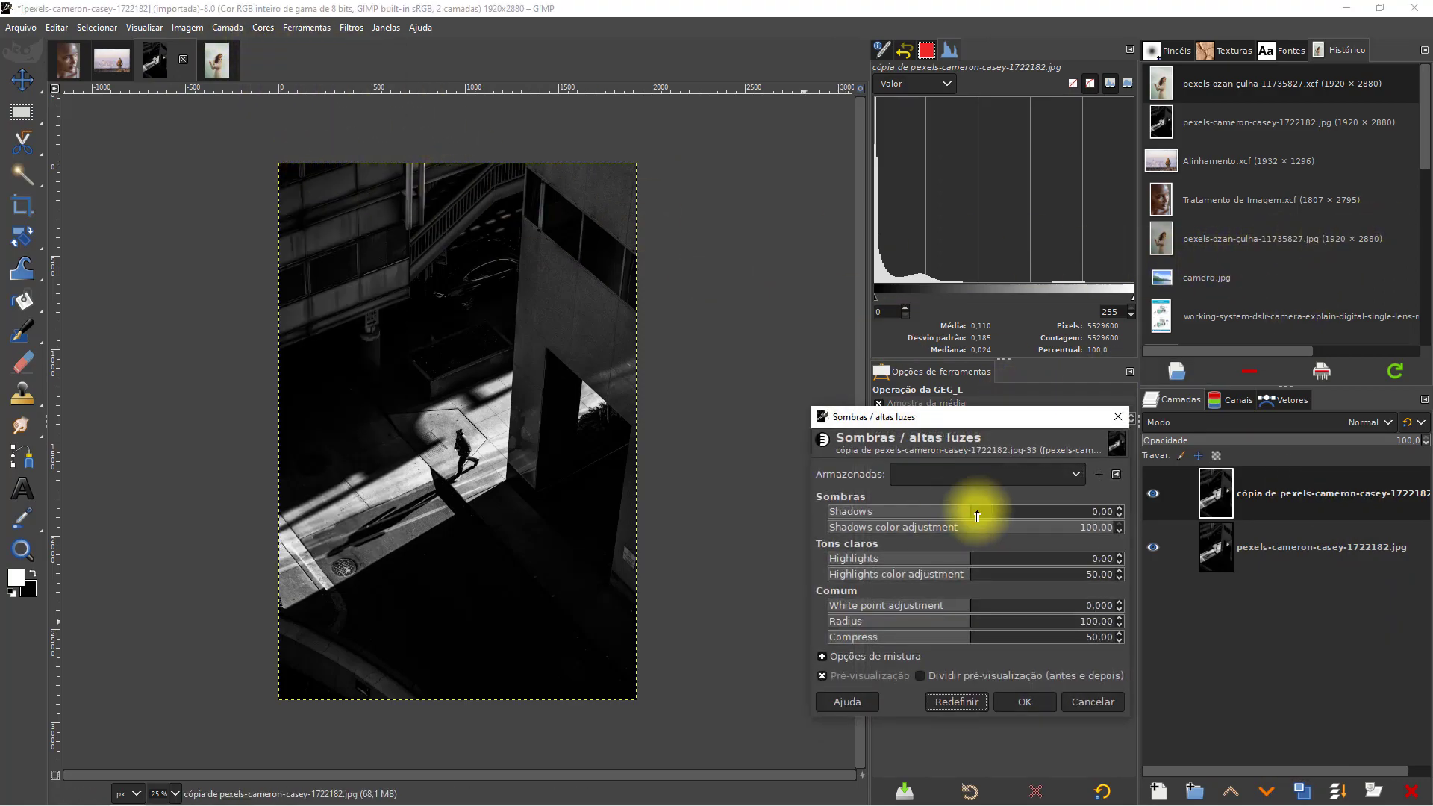
Step: Test Shadows at 87.50 and 59.90 and Highlights at 100 and -86.46 on the street photo copy
{"action": "left_click_drag", "start_coordinate": [999, 513], "coordinate": [1094, 512]}
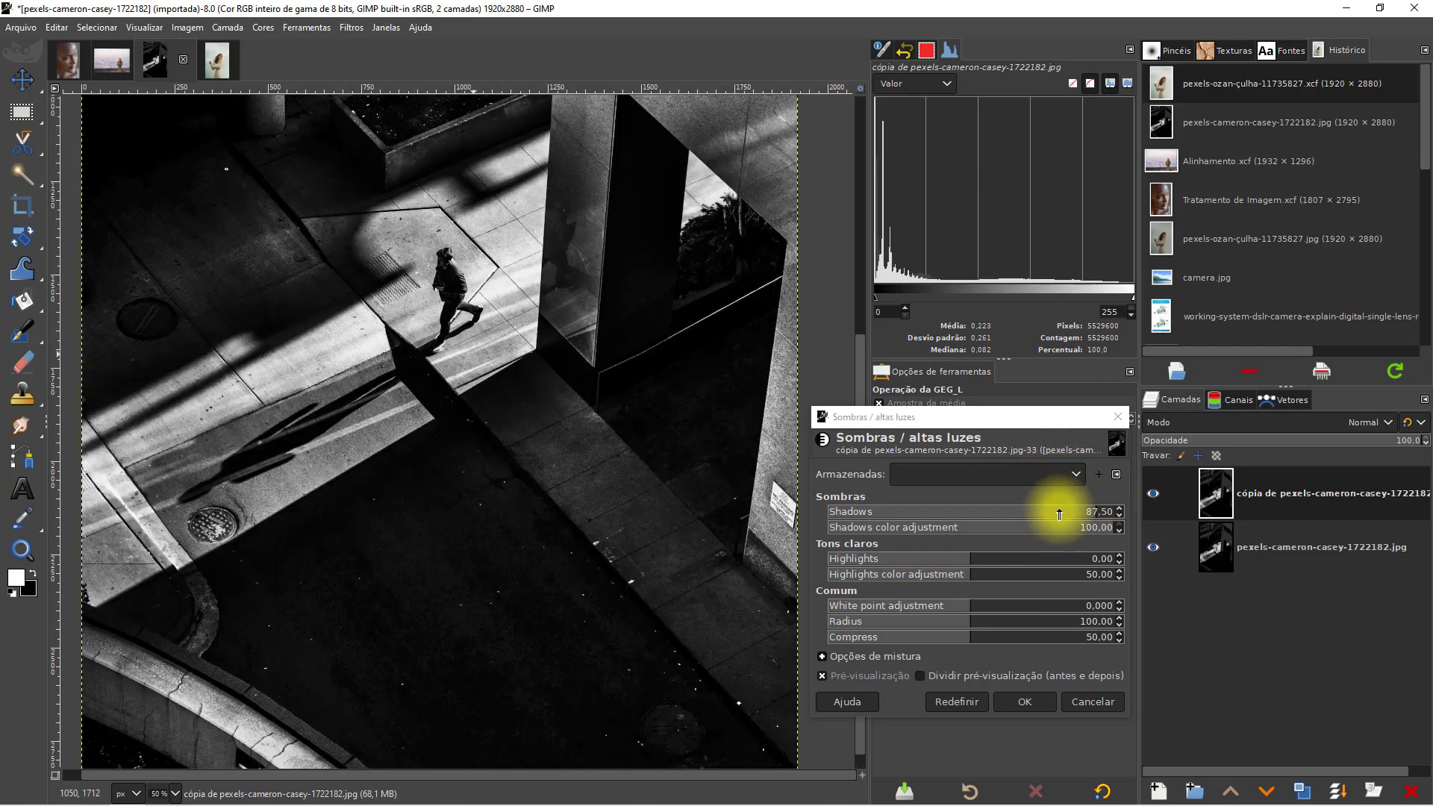
{"action": "mouse_move", "coordinate": [1062, 509]}
{"action": "left_mouse_down"}
{"action": "mouse_move", "coordinate": [1002, 506]}
{"action": "mouse_move", "coordinate": [1051, 512]}
{"action": "left_mouse_up"}
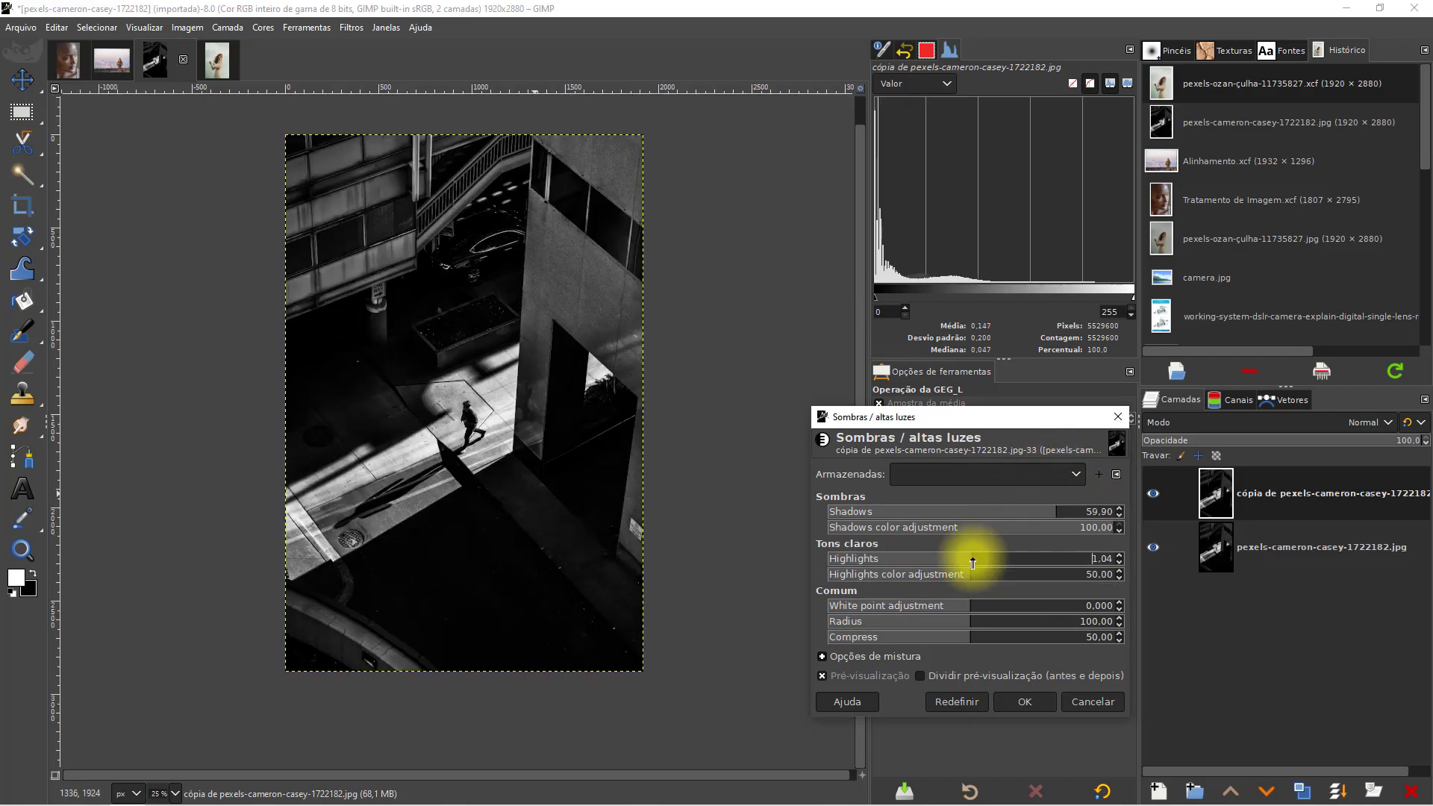
{"action": "left_click_drag", "start_coordinate": [960, 553], "coordinate": [1120, 550]}
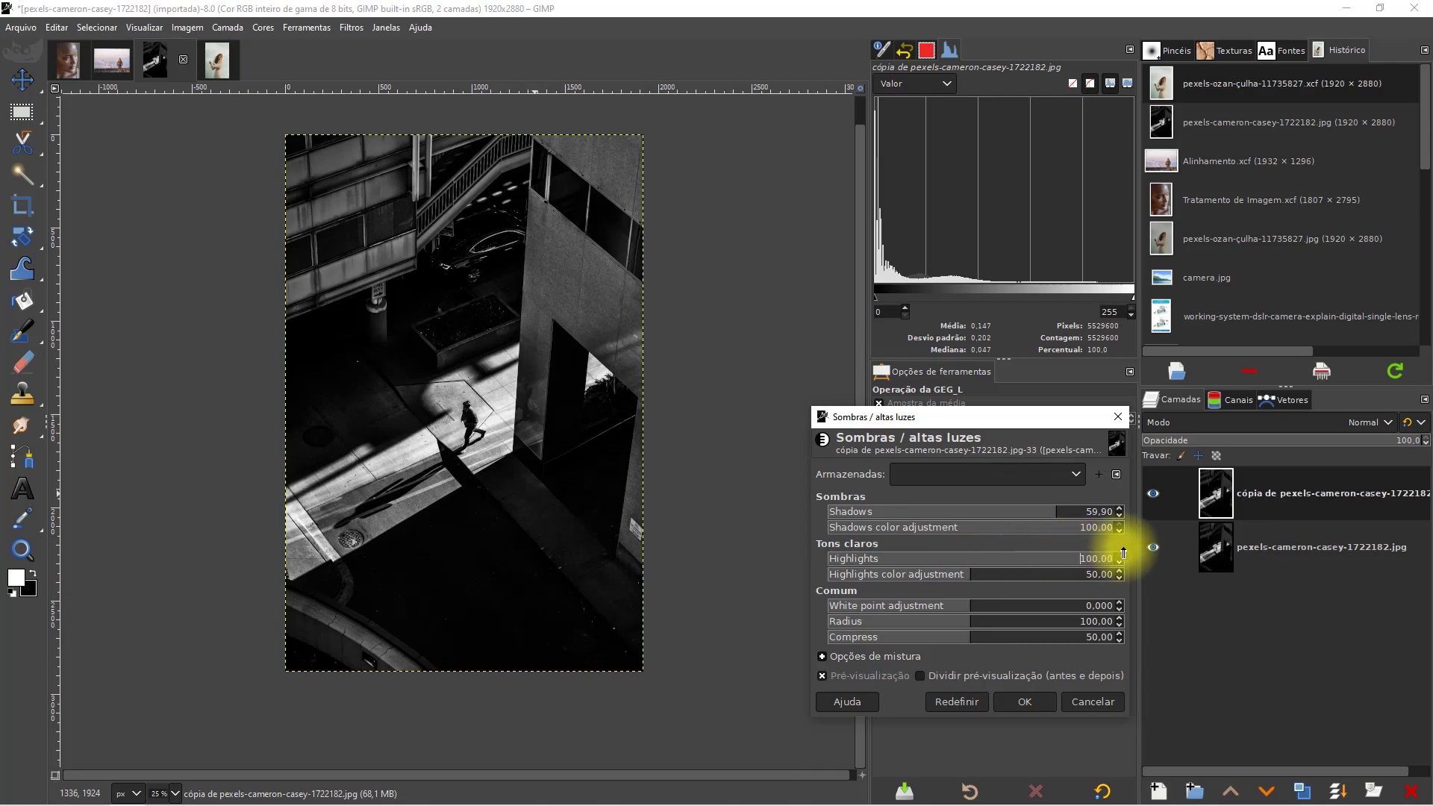
{"action": "left_click_drag", "start_coordinate": [1033, 556], "coordinate": [847, 554]}
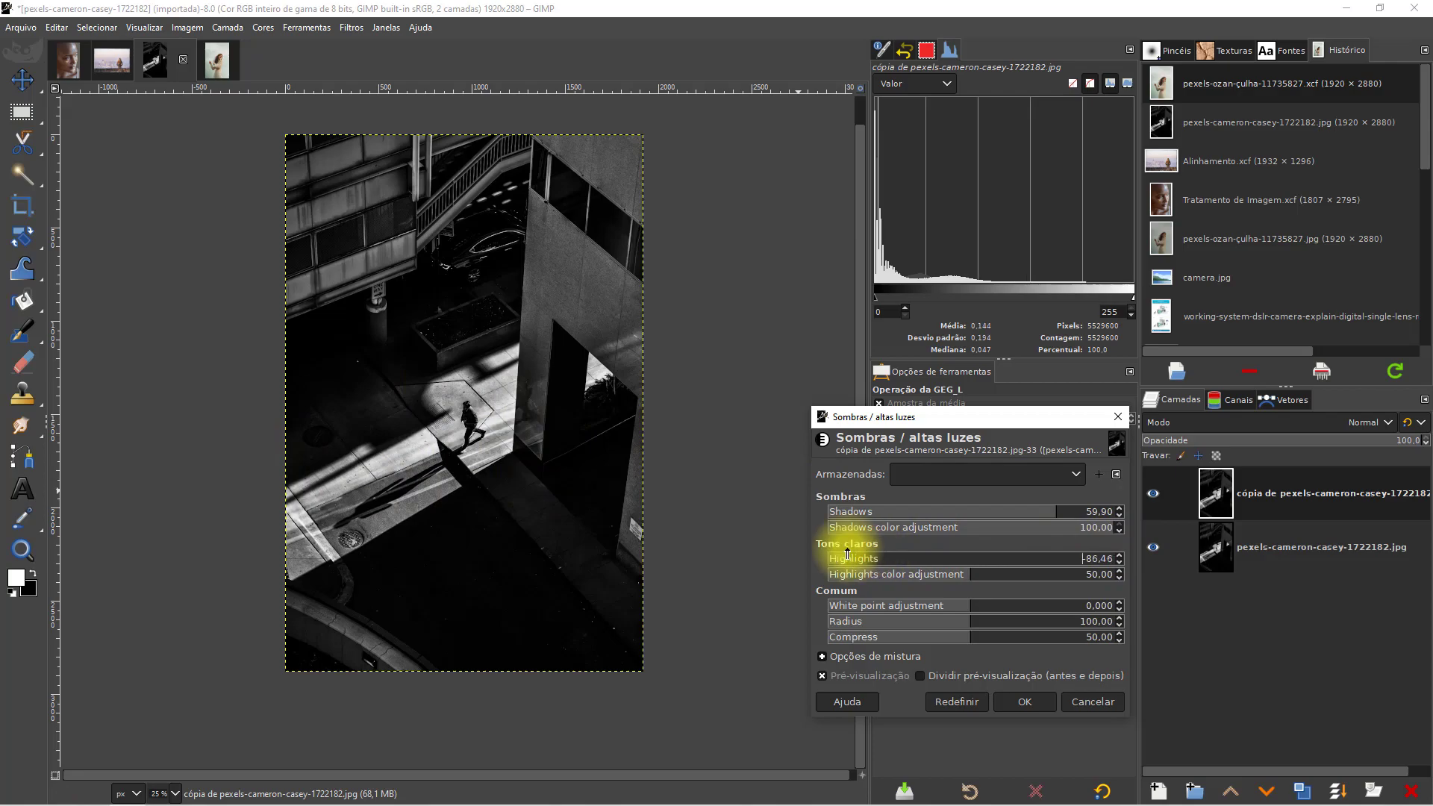
Step: Set Shadows to 100 on the street photo copy and compare the effect of larger and smaller Radius values
{"action": "left_click_drag", "start_coordinate": [973, 513], "coordinate": [1112, 505]}
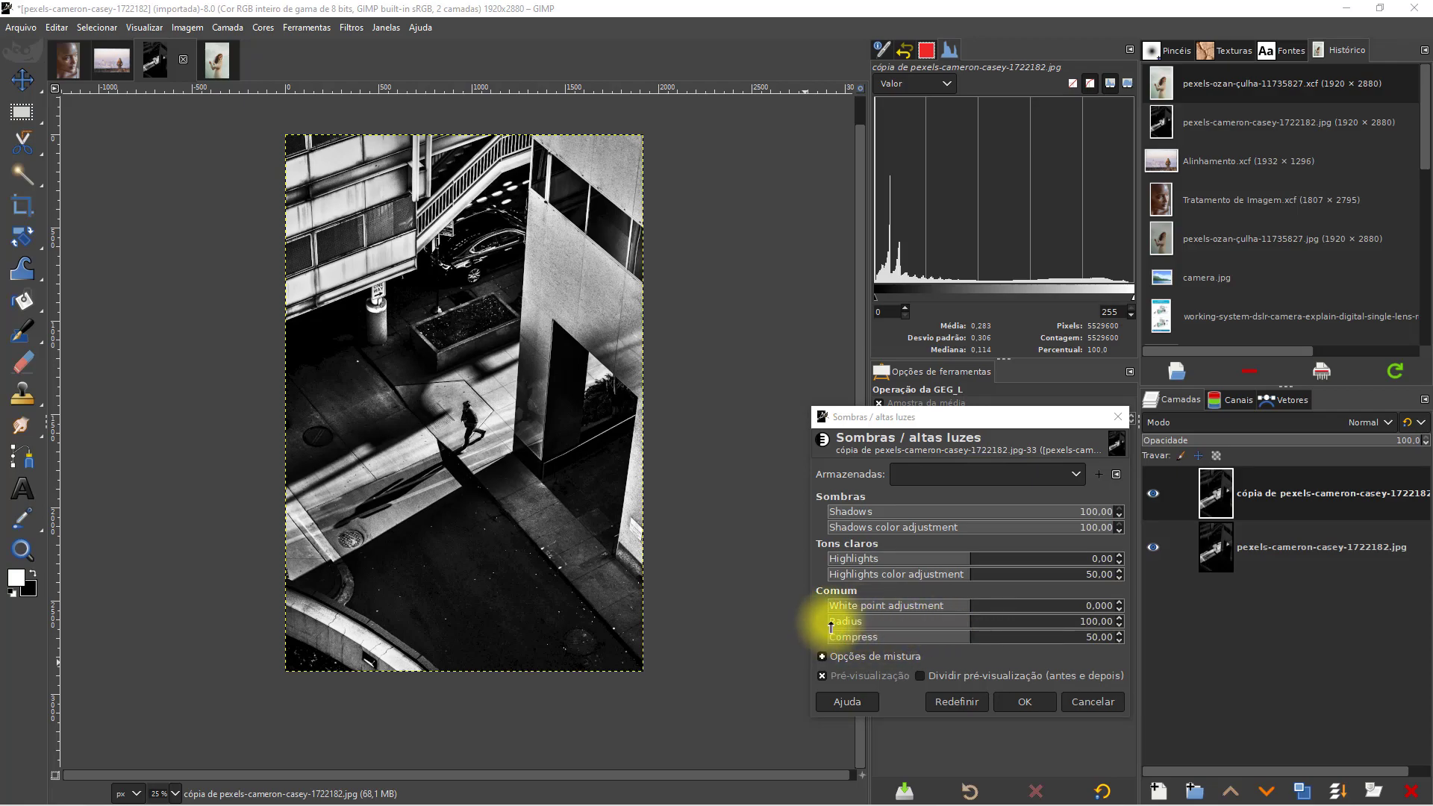
{"action": "left_click_drag", "start_coordinate": [973, 629], "coordinate": [1042, 623]}
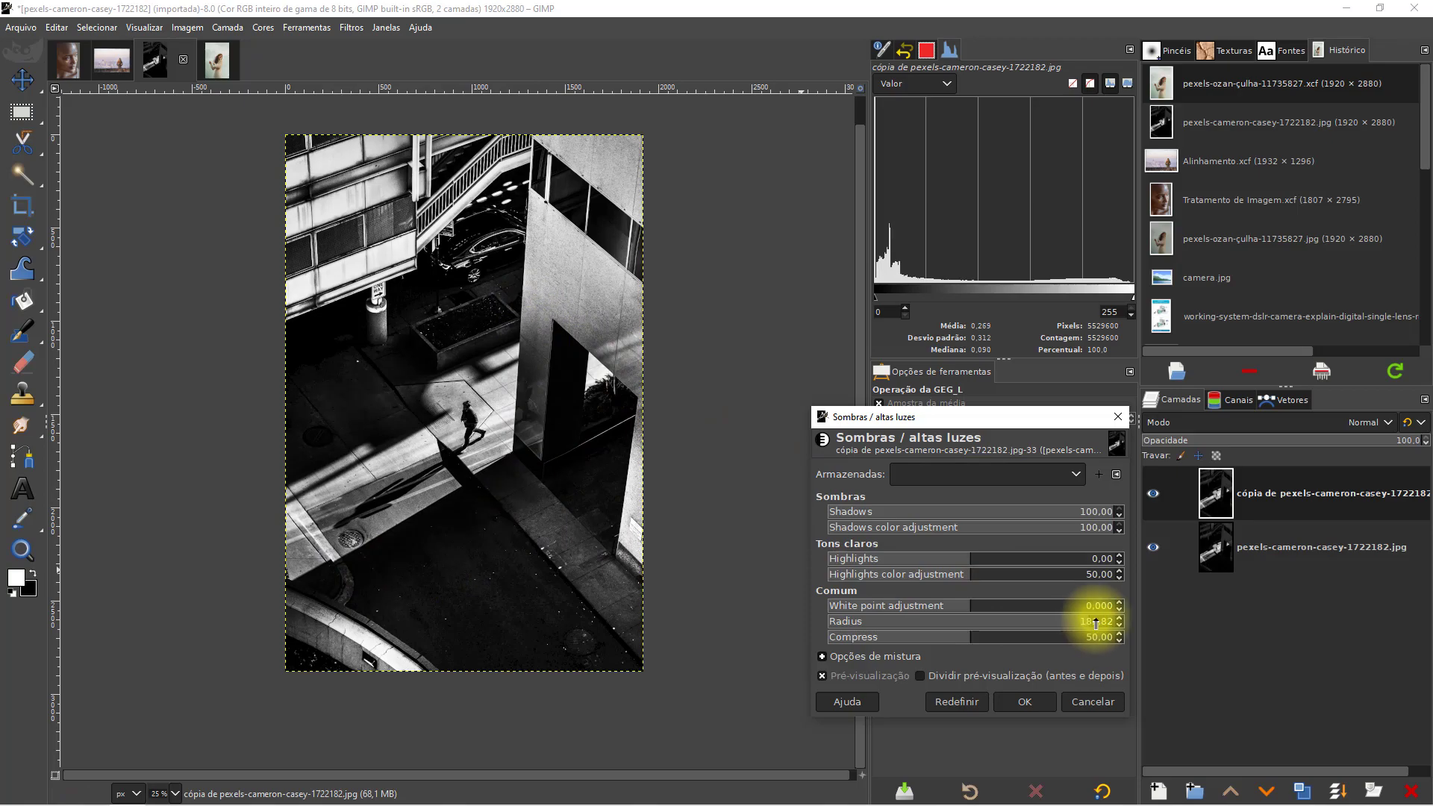
{"action": "left_click_drag", "start_coordinate": [1097, 621], "coordinate": [856, 617]}
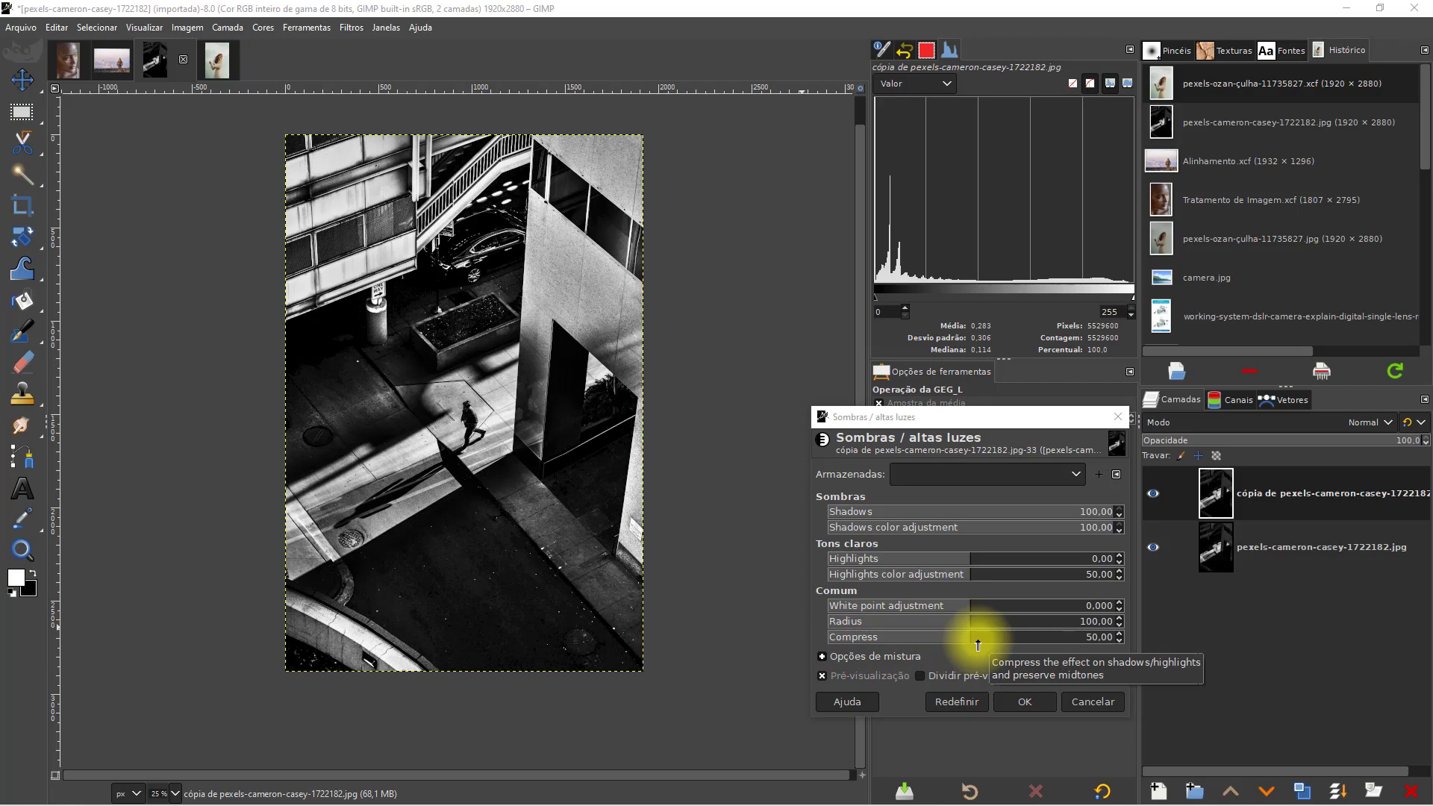
Step: Test Compress at 67.45 and 88.54 on the street photo copy and lower it to 9.64
{"action": "left_click_drag", "start_coordinate": [978, 644], "coordinate": [1021, 640]}
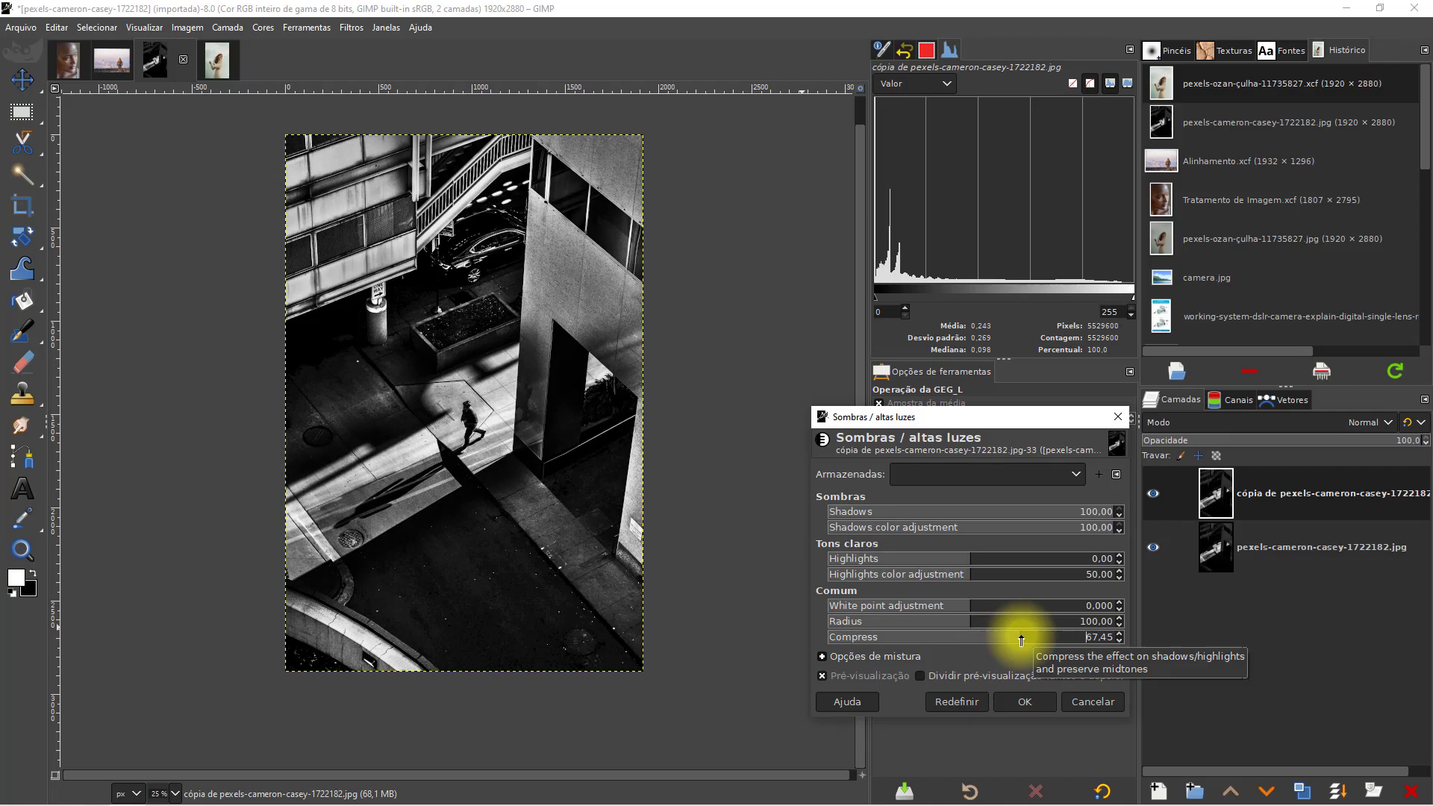
{"action": "left_click_drag", "start_coordinate": [1022, 641], "coordinate": [984, 639]}
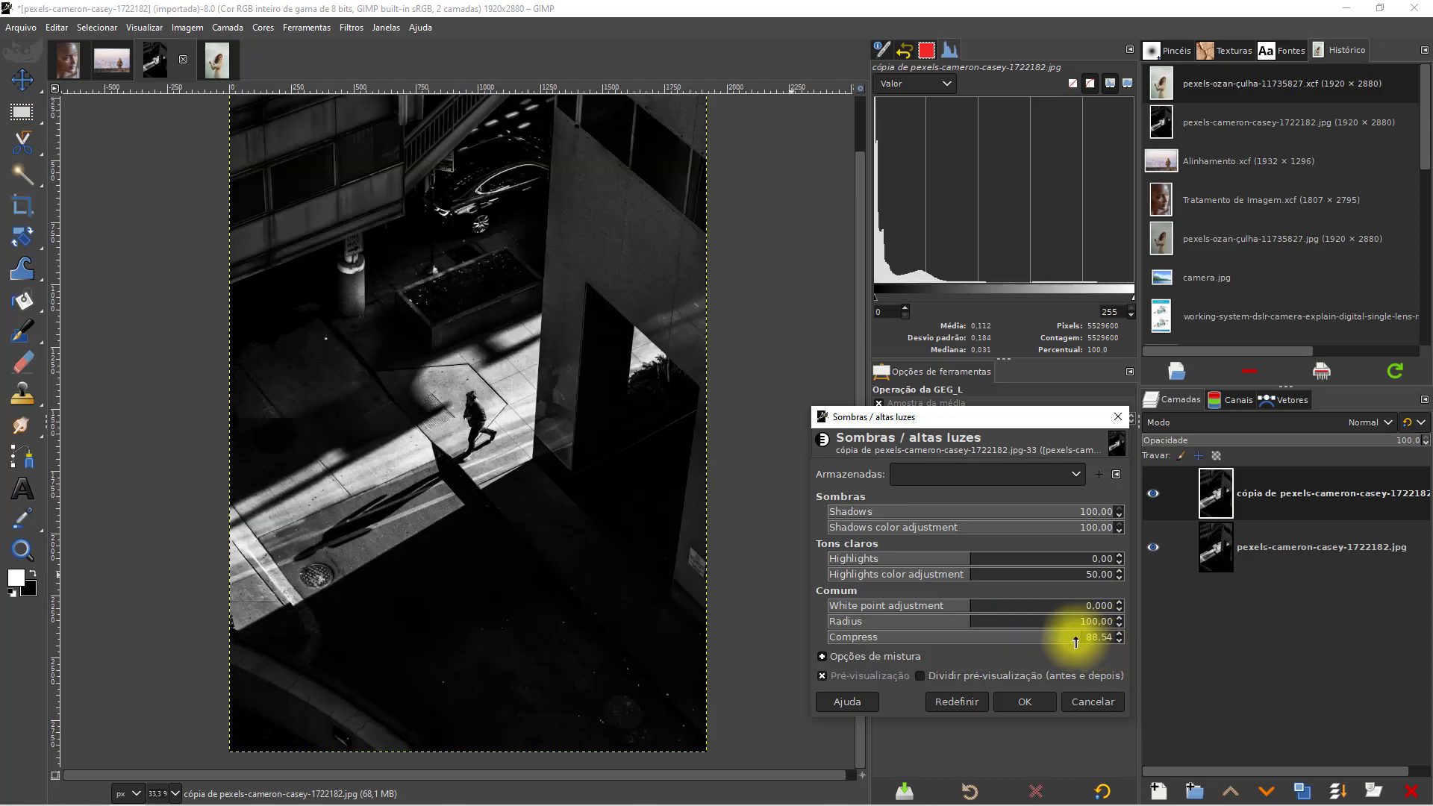
{"action": "left_click_drag", "start_coordinate": [1080, 638], "coordinate": [894, 532]}
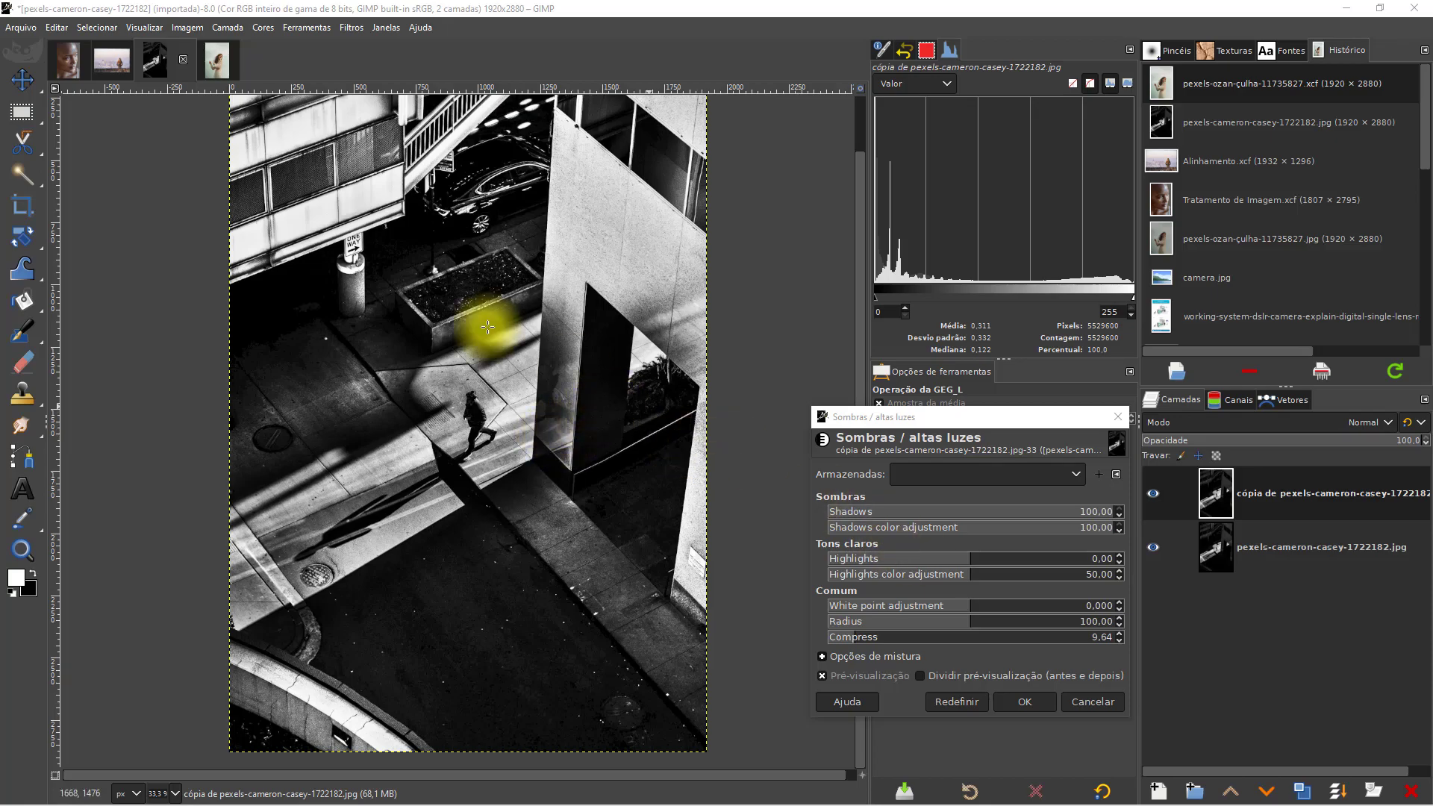
Step: Switch back to the portrait image and open the Shadows-Highlights adjustment on its duplicated layer
{"action": "mouse_move", "coordinate": [6, 256]}
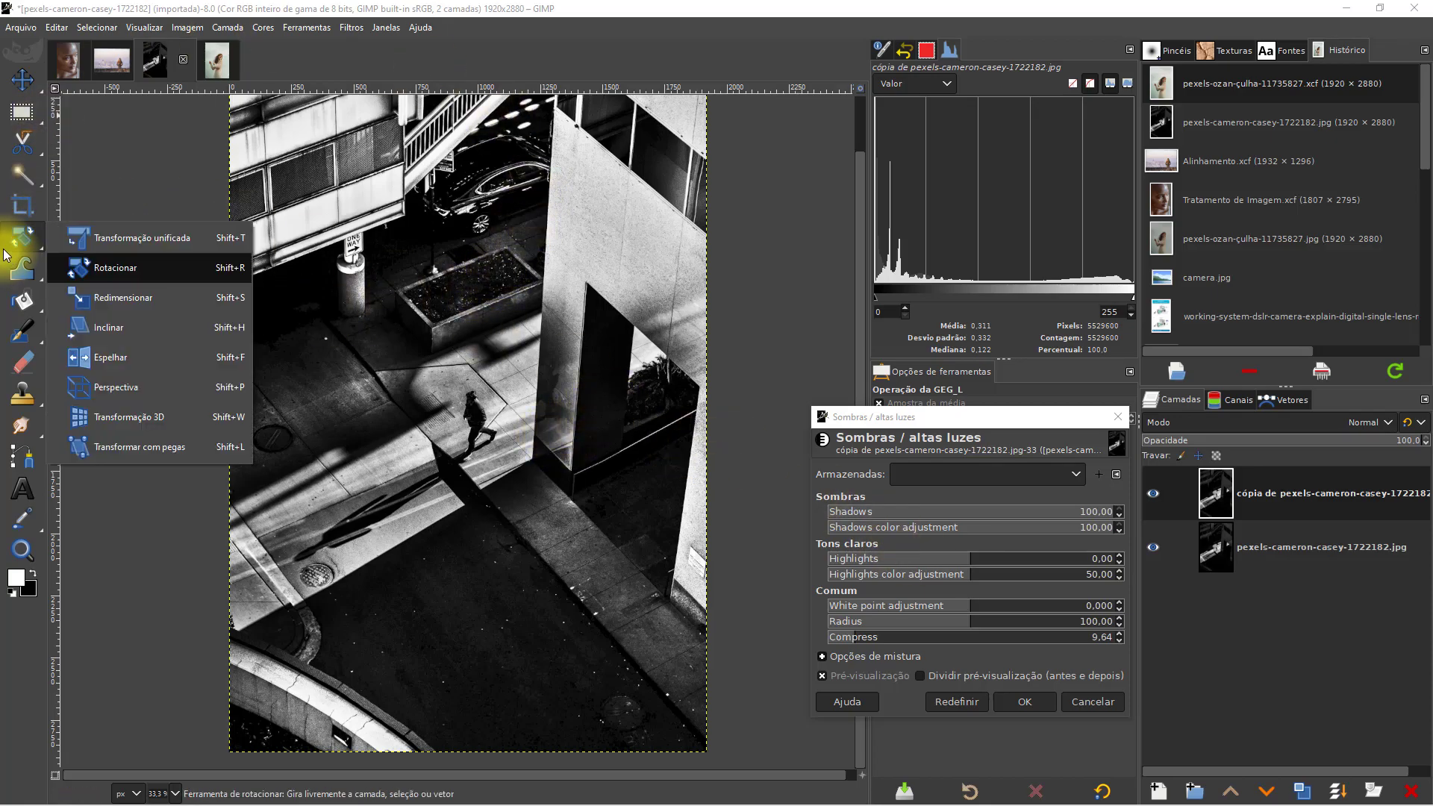
{"action": "left_click", "coordinate": [67, 59]}
{"action": "right_click", "coordinate": [385, 297]}
{"action": "mouse_move", "coordinate": [448, 427]}
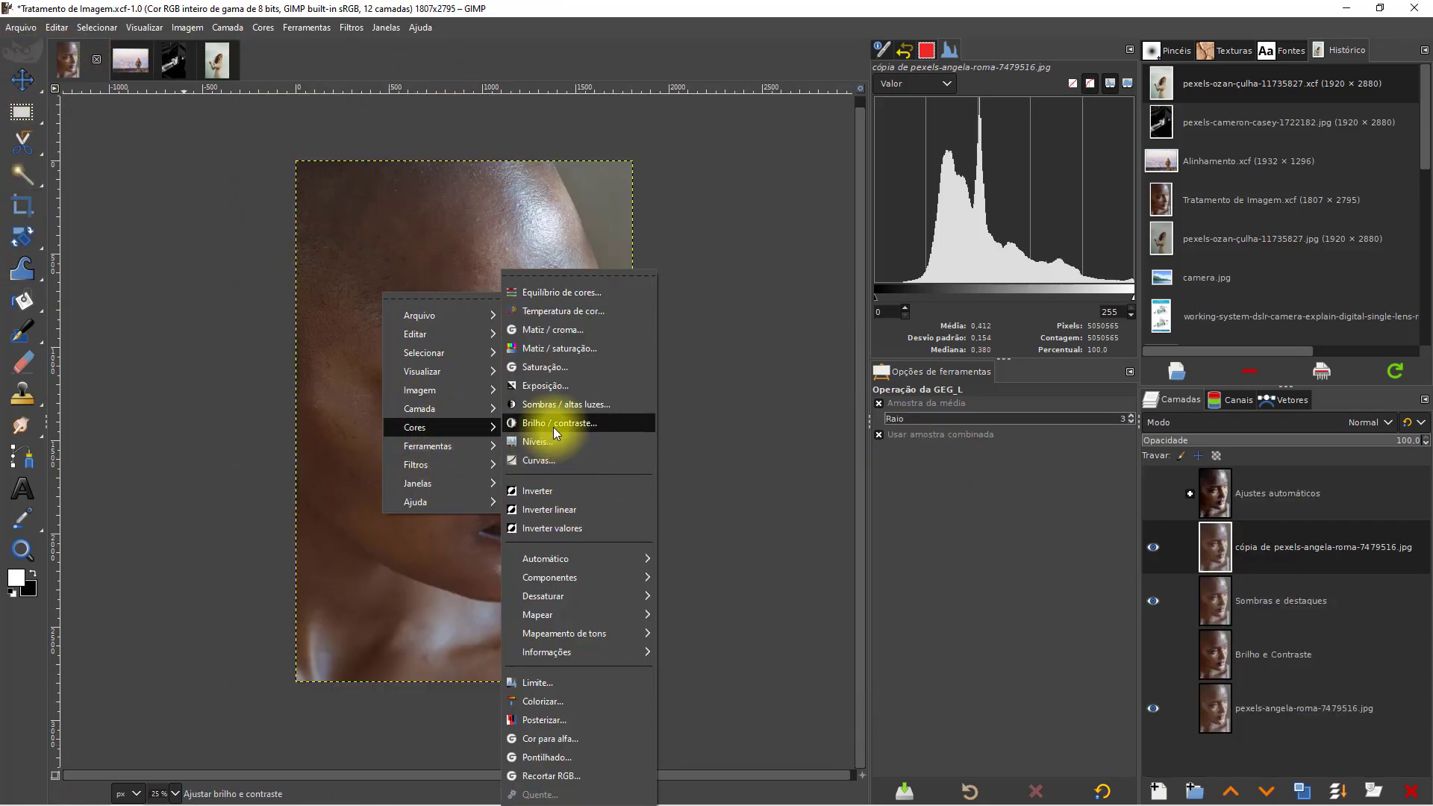
{"action": "left_click", "coordinate": [556, 404]}
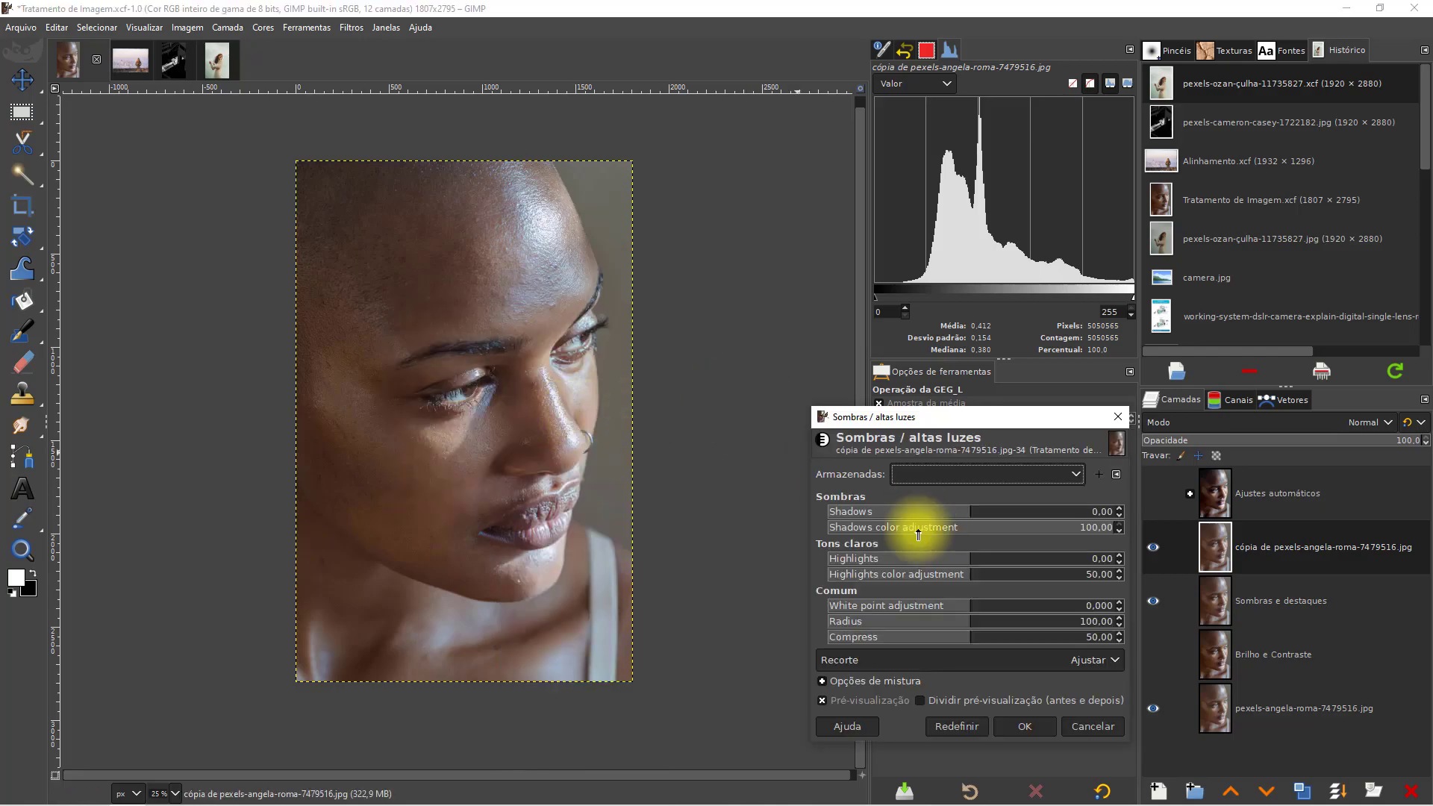
Step: Test Shadows at 100 with Shadows color adjustment at 0 and at 100 on the portrait copy, and reset the adjustment
{"action": "left_click_drag", "start_coordinate": [976, 505], "coordinate": [1121, 512]}
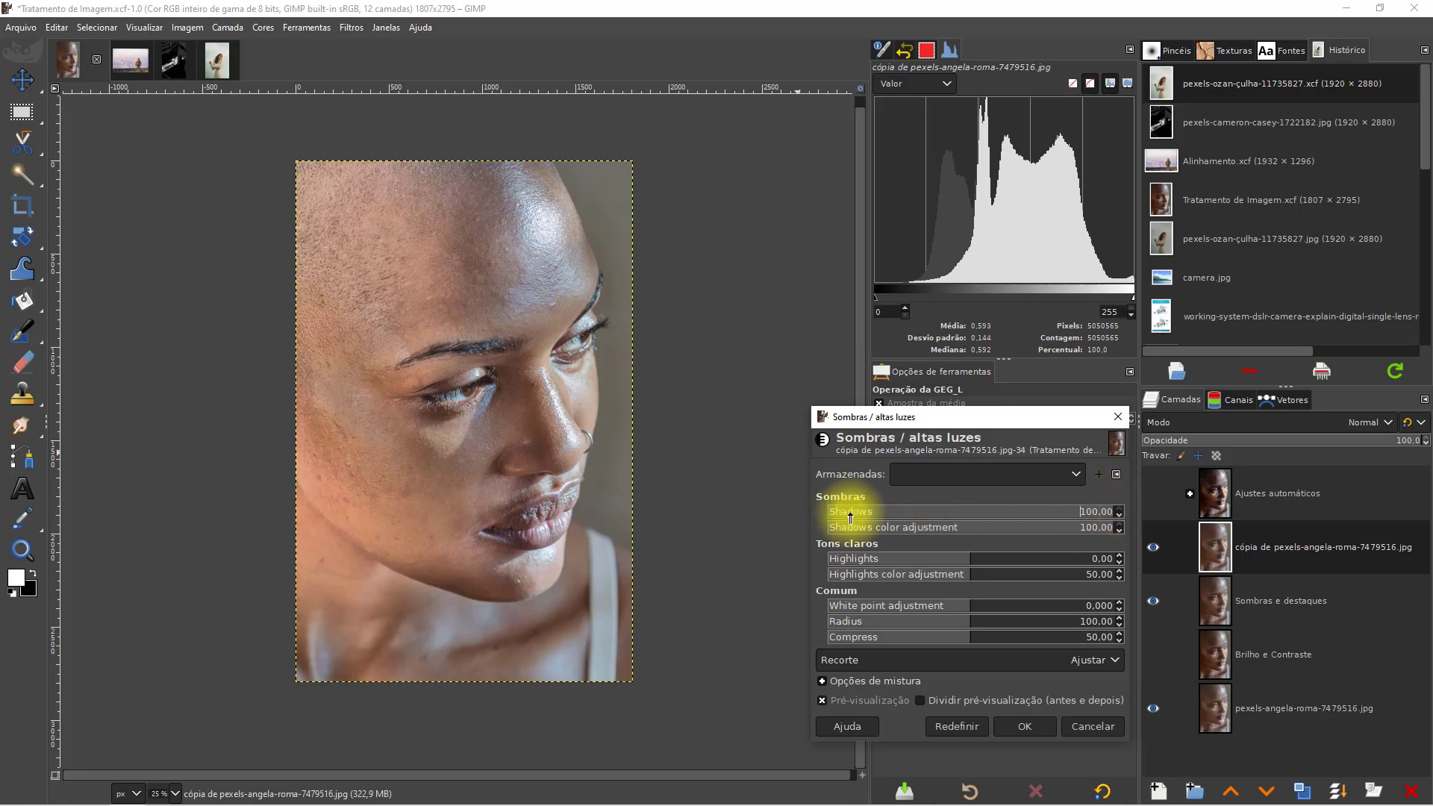
{"action": "left_click", "coordinate": [1093, 528]}
{"action": "left_click_drag", "start_coordinate": [1093, 528], "coordinate": [821, 515]}
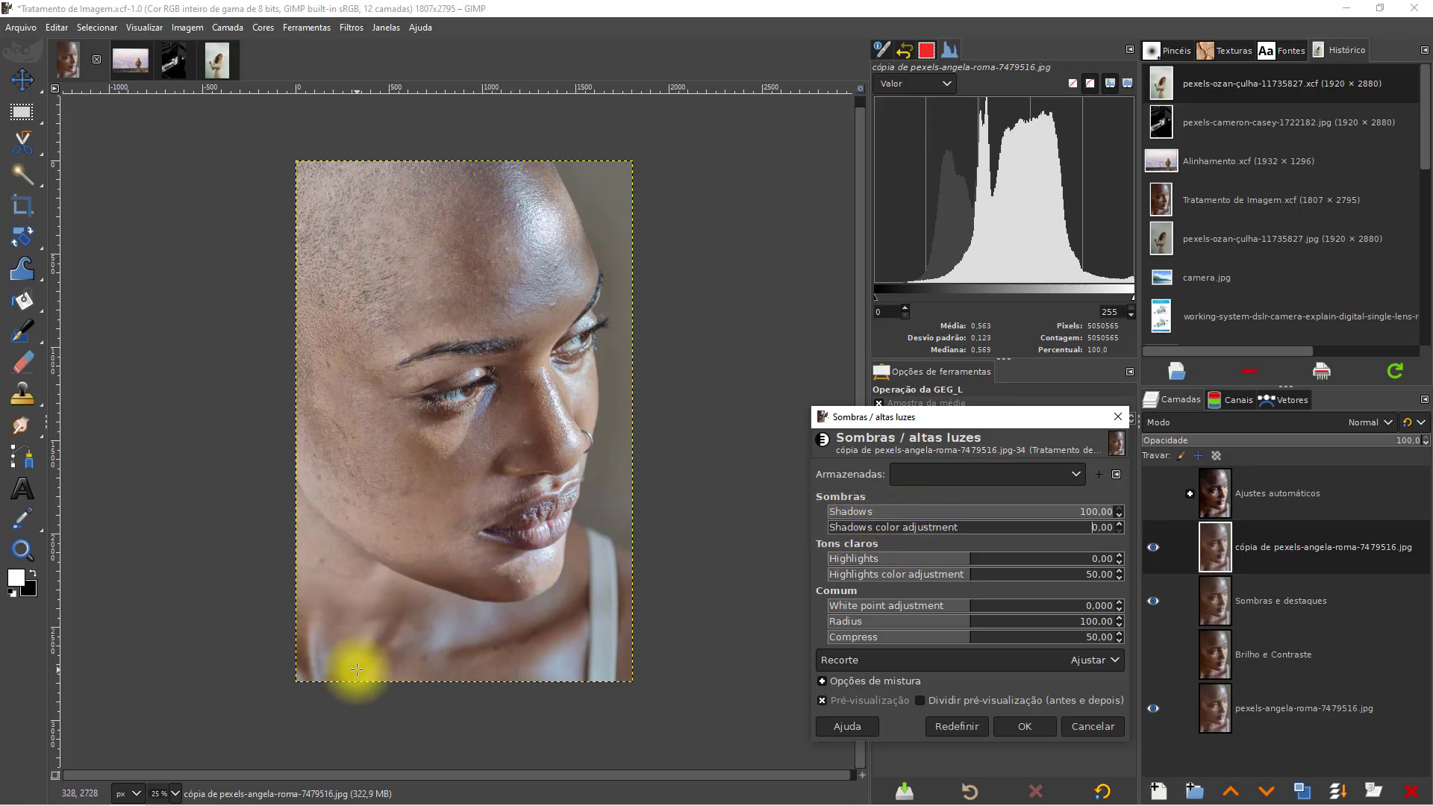
{"action": "left_click_drag", "start_coordinate": [906, 524], "coordinate": [1120, 529]}
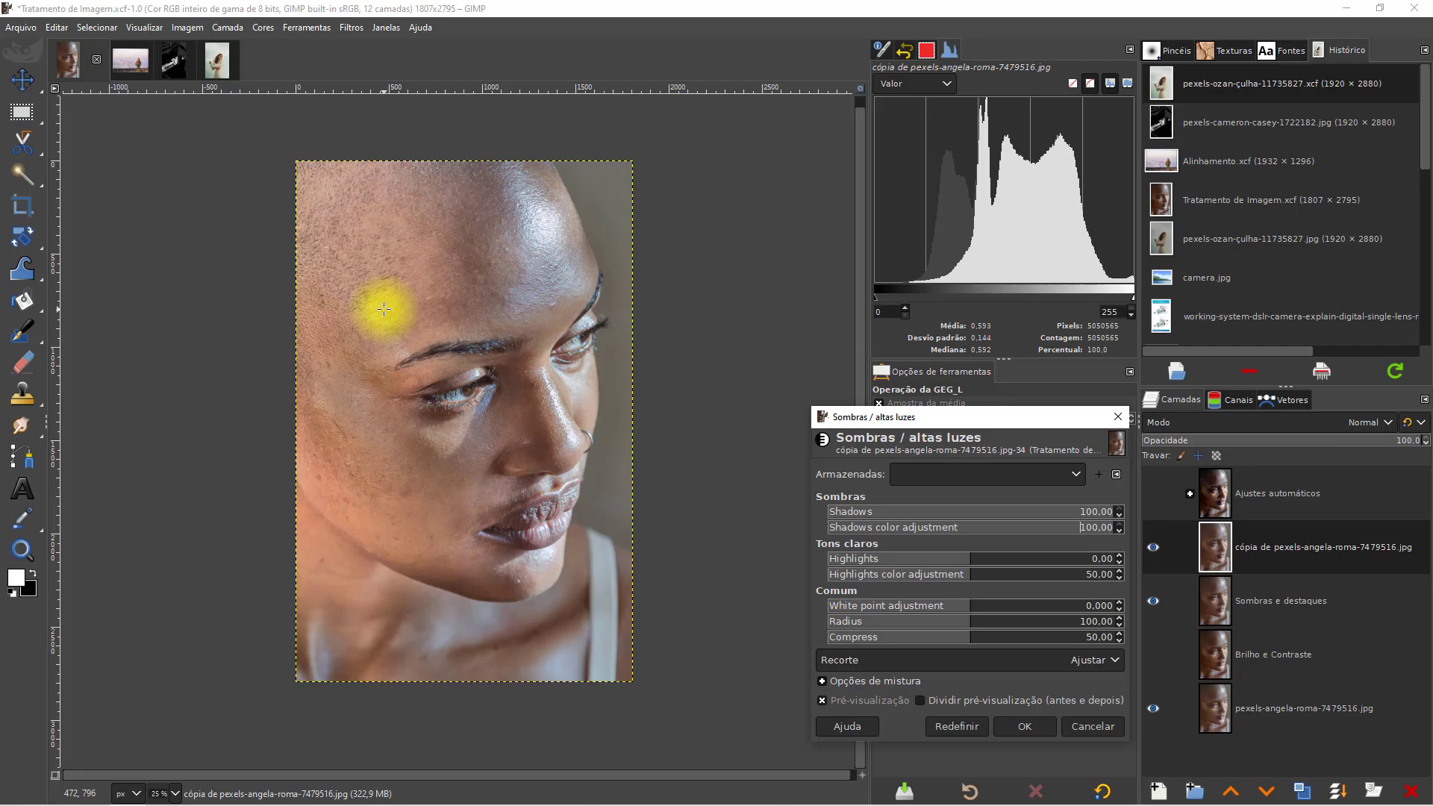
{"action": "left_click", "coordinate": [957, 726]}
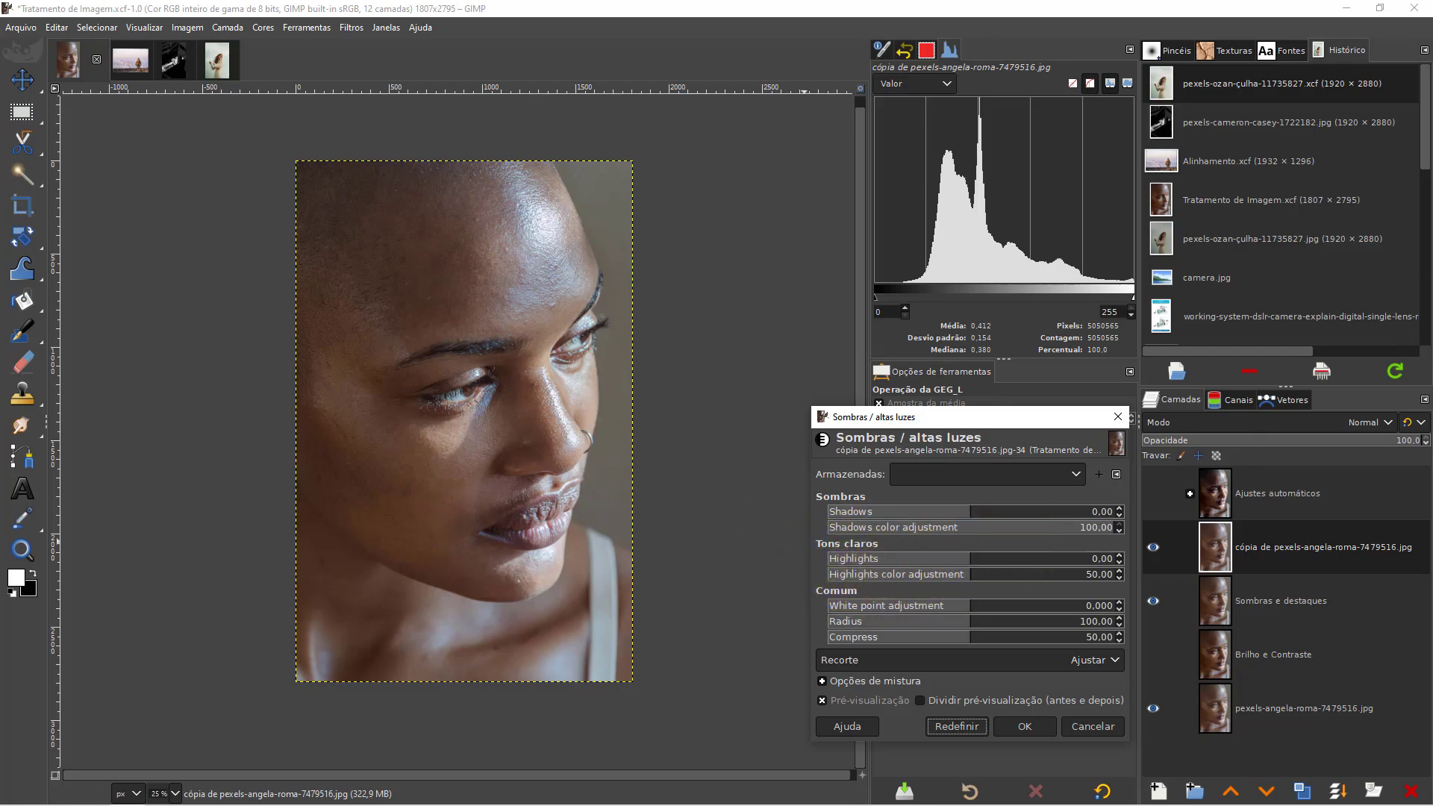
Step: Compare the portrait's colours with Shadows at 100 and Shadows color adjustment lowered to 0, and restore the defaults
{"action": "left_click_drag", "start_coordinate": [1068, 511], "coordinate": [1126, 512]}
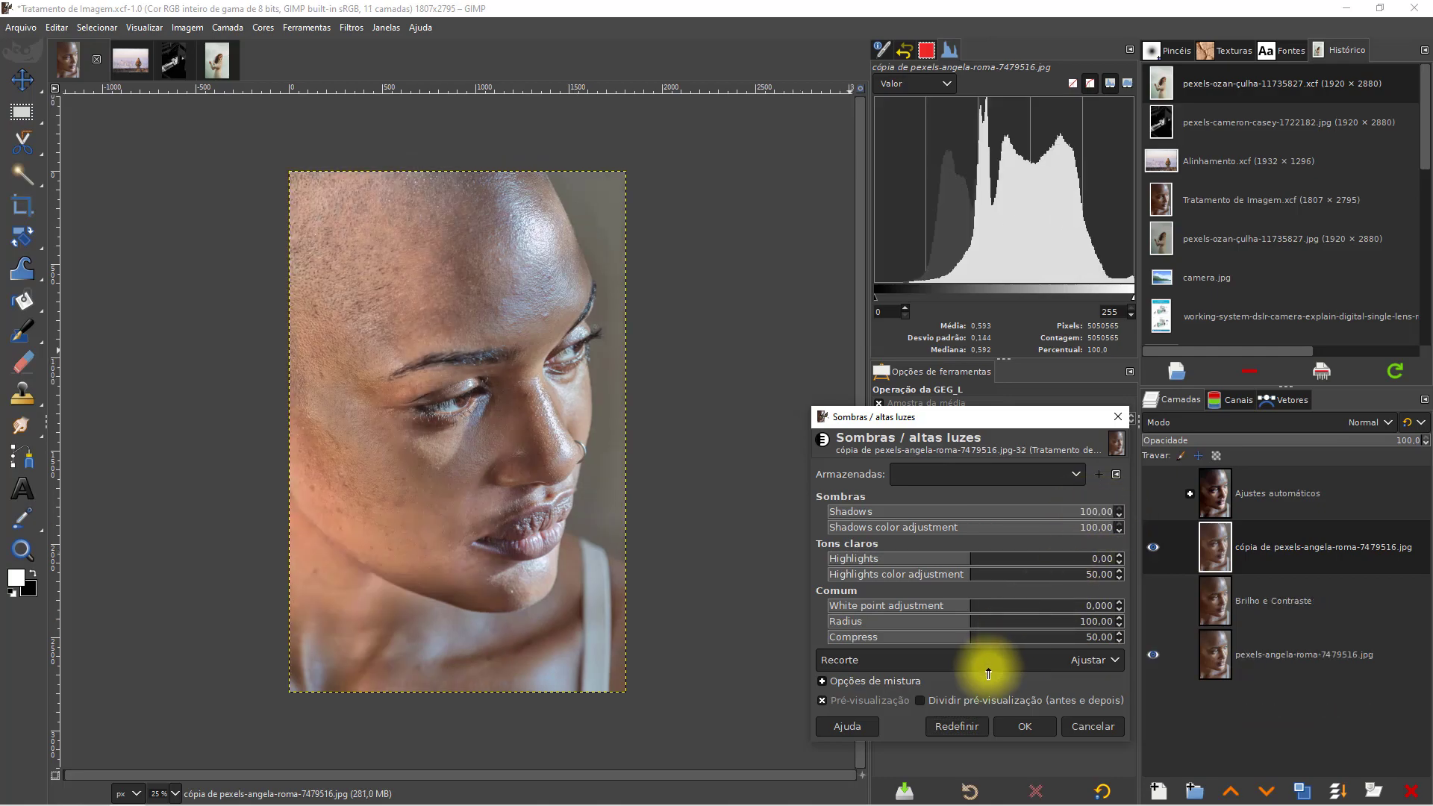
{"action": "left_click_drag", "start_coordinate": [1090, 524], "coordinate": [829, 523]}
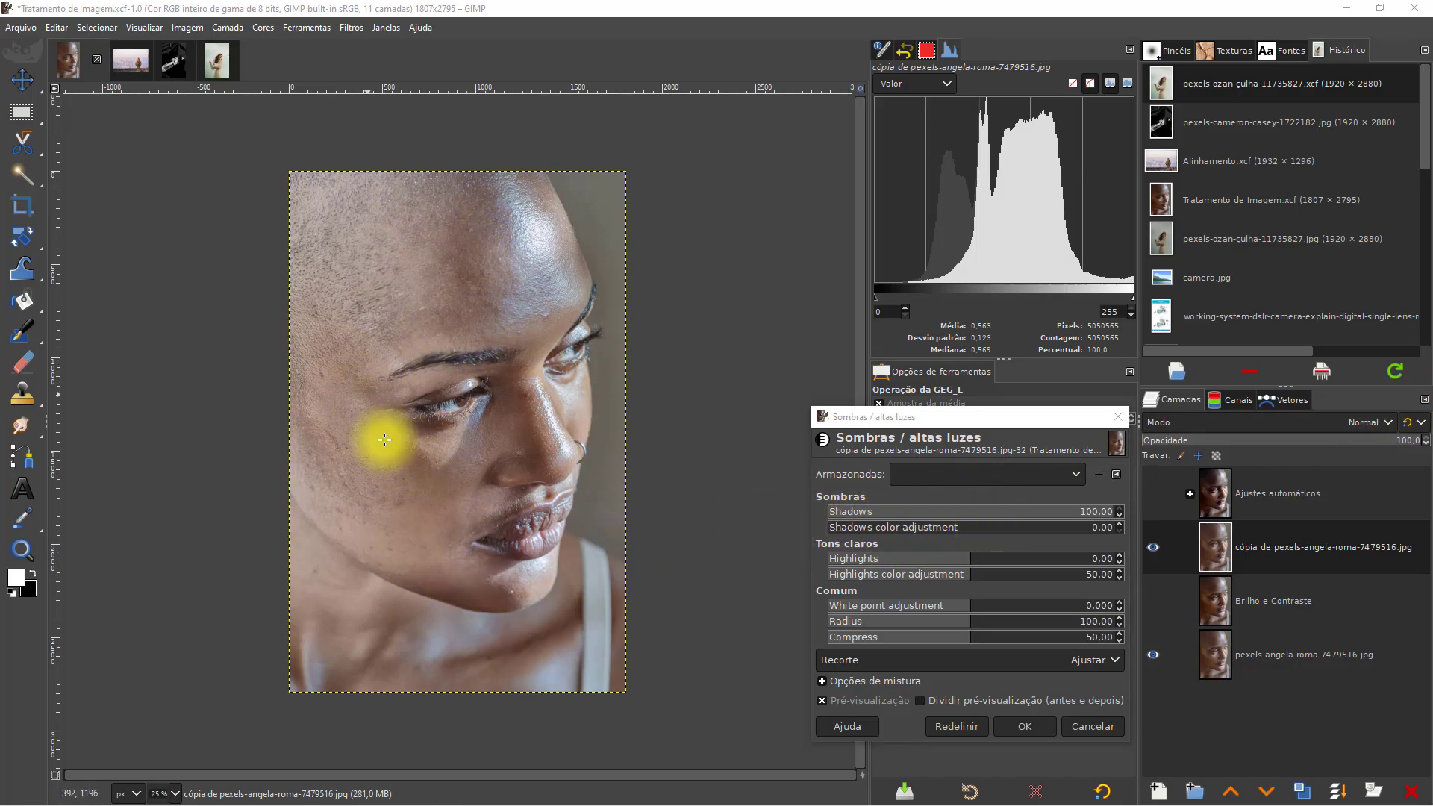
{"action": "left_click_drag", "start_coordinate": [921, 528], "coordinate": [1069, 514]}
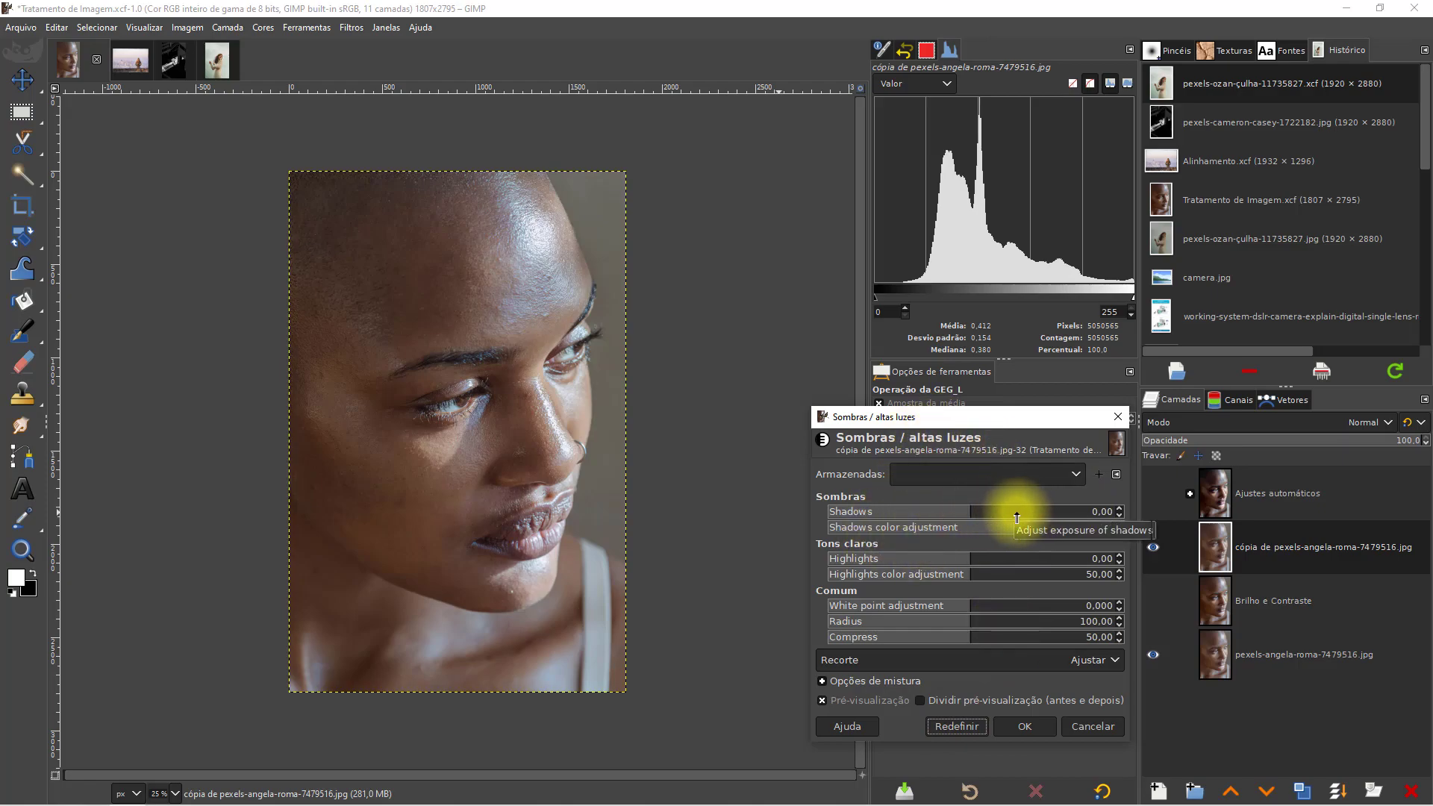
Step: Set Shadows color adjustment to 100 and lower Shadows to -27.08 on the portrait copy
{"action": "left_click_drag", "start_coordinate": [1010, 512], "coordinate": [872, 582]}
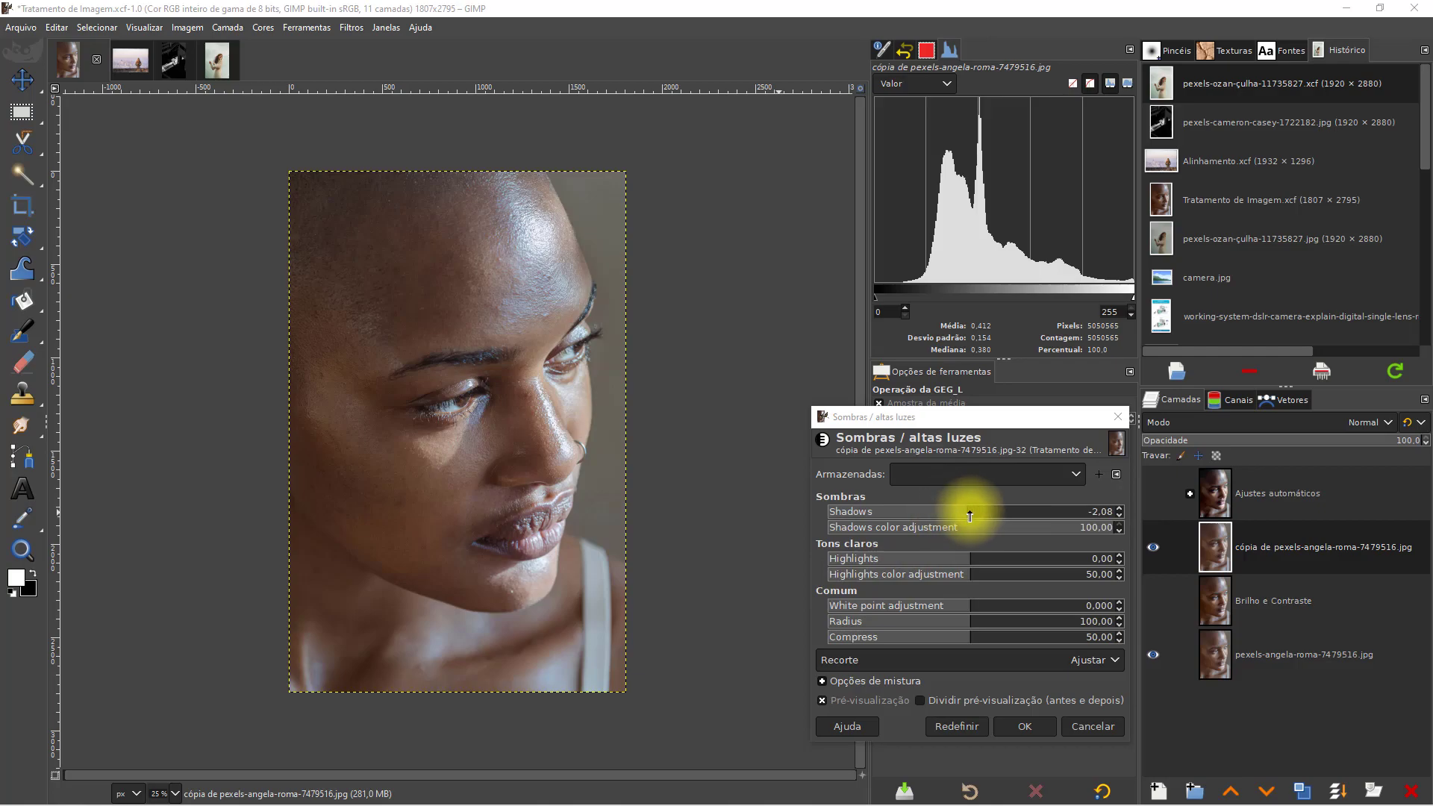
{"action": "mouse_move", "coordinate": [964, 512]}
{"action": "left_mouse_down"}
{"action": "mouse_move", "coordinate": [1063, 518]}
{"action": "mouse_move", "coordinate": [953, 517]}
{"action": "left_mouse_up"}
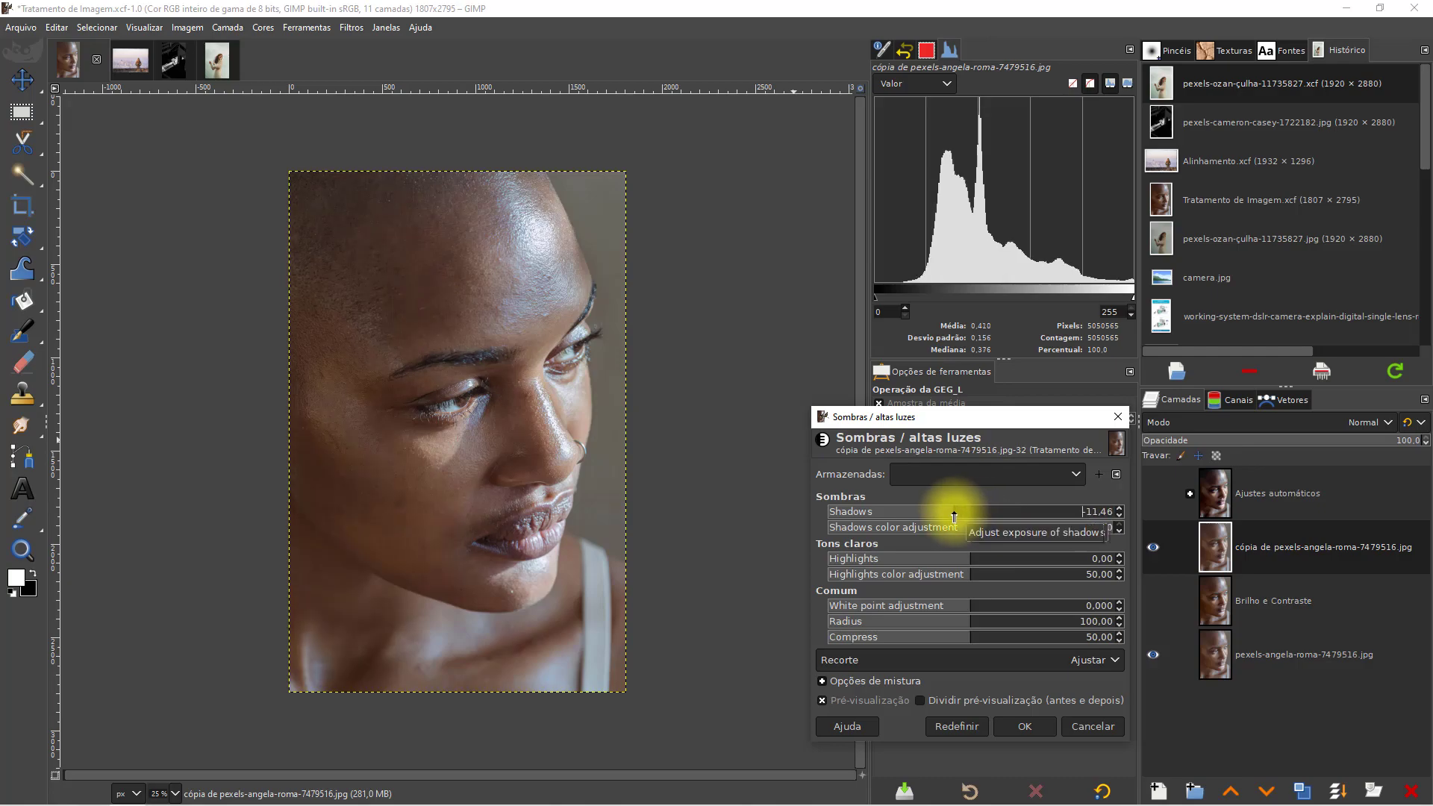
{"action": "left_click", "coordinate": [954, 516]}
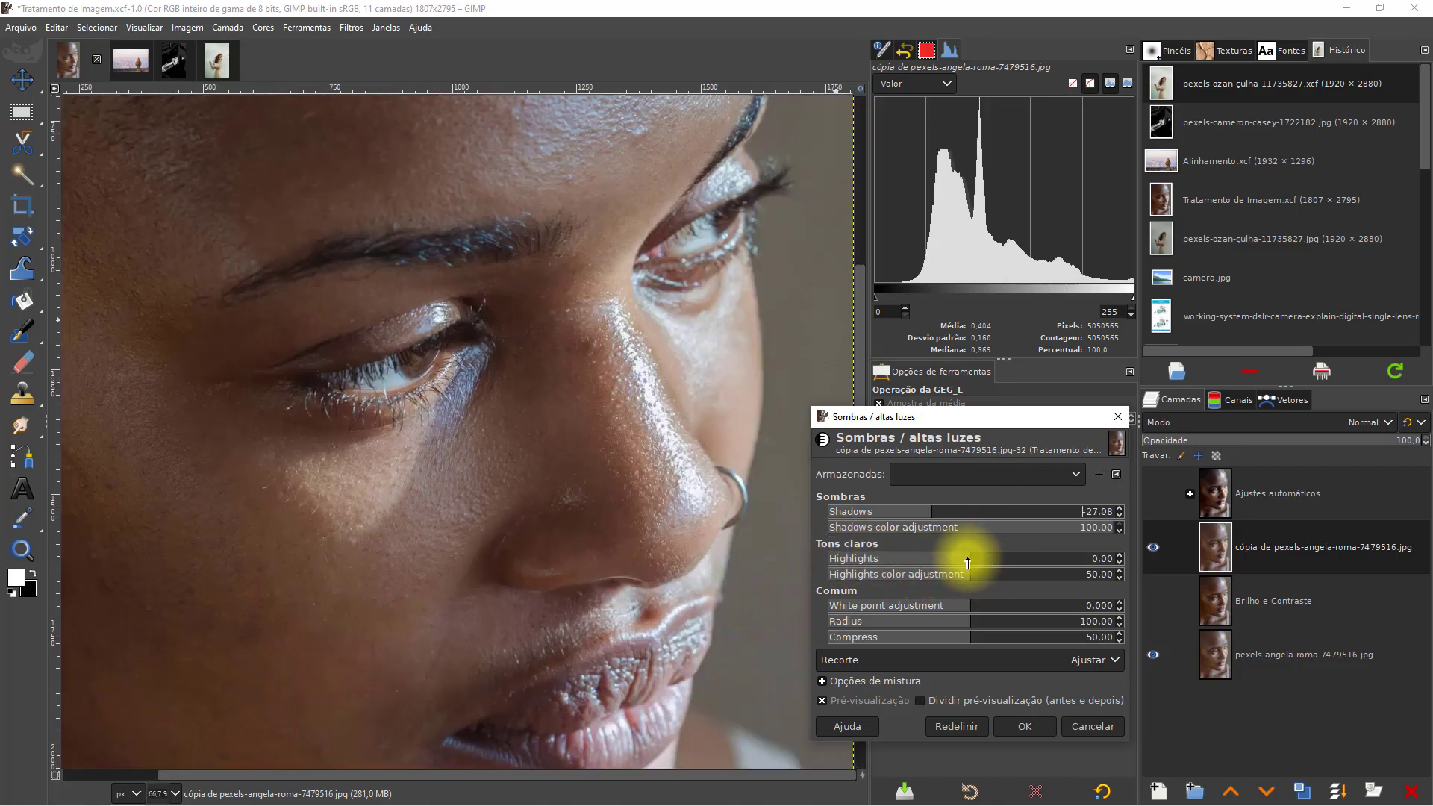
Step: Test Highlights at -100 on the portrait copy, inspect the shiny skin areas, and set Highlights back to 0
{"action": "left_click_drag", "start_coordinate": [969, 562], "coordinate": [826, 561]}
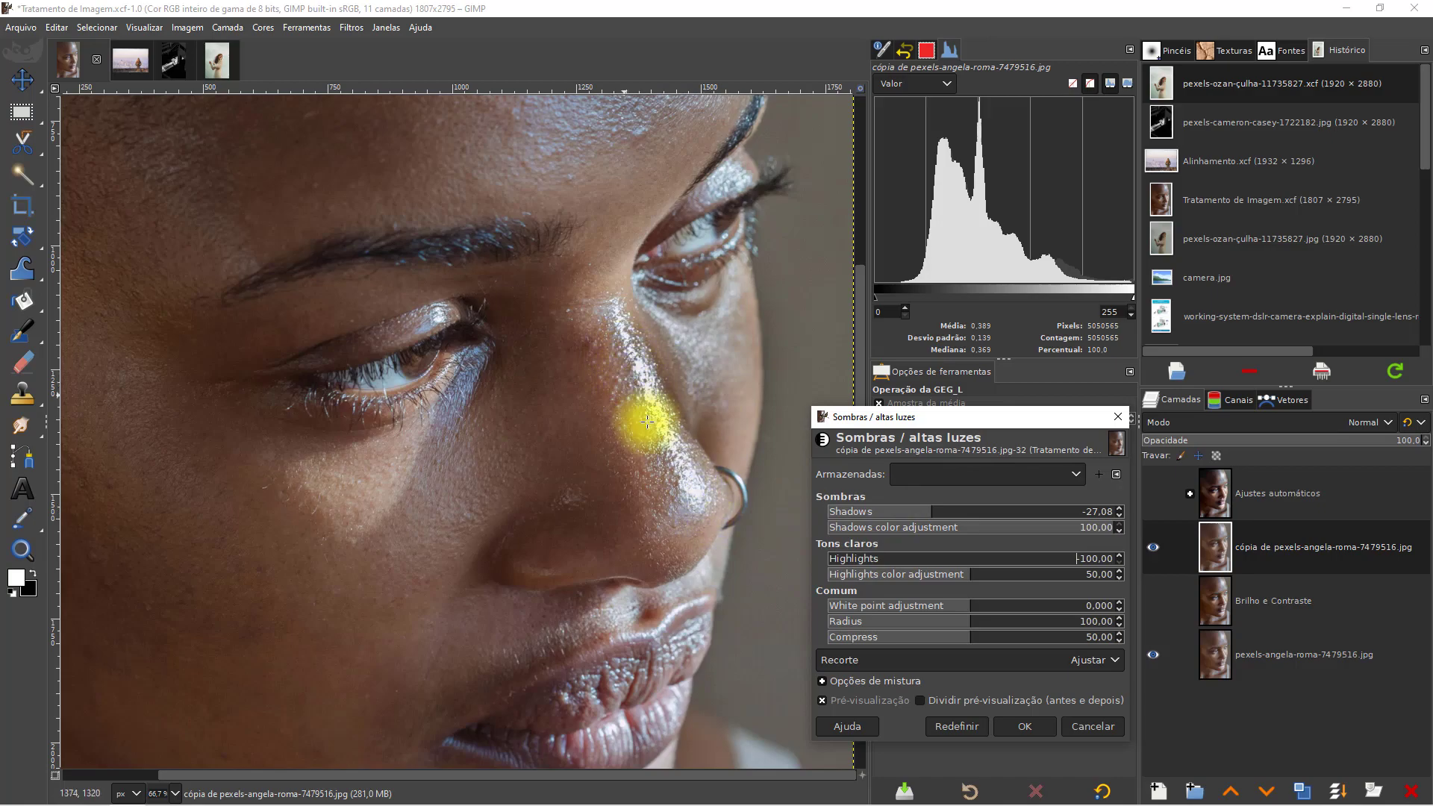
{"action": "left_click_drag", "start_coordinate": [784, 299], "coordinate": [727, 296]}
{"action": "left_click_drag", "start_coordinate": [678, 561], "coordinate": [681, 430]}
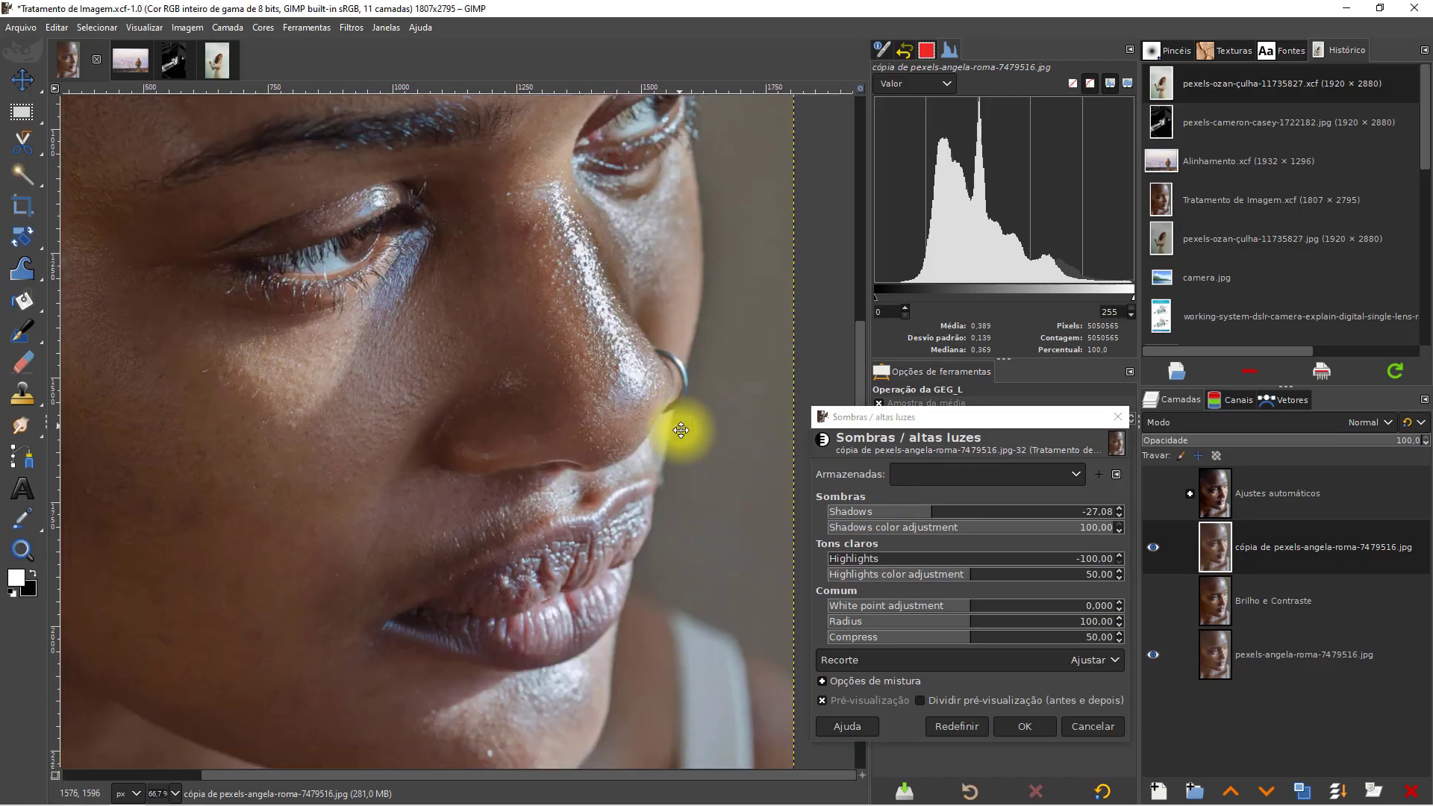
{"action": "left_click", "coordinate": [968, 558]}
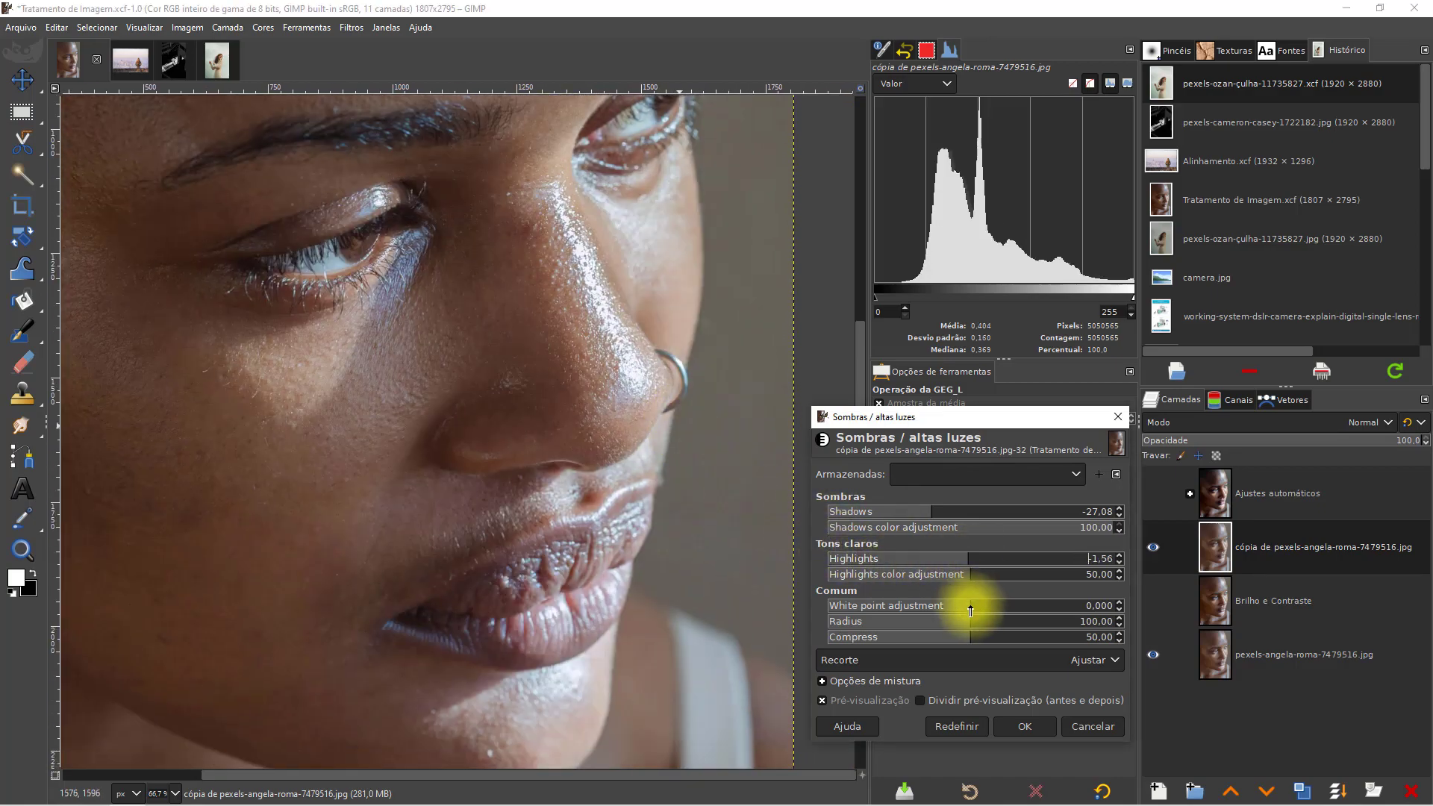
{"action": "left_click", "coordinate": [971, 563]}
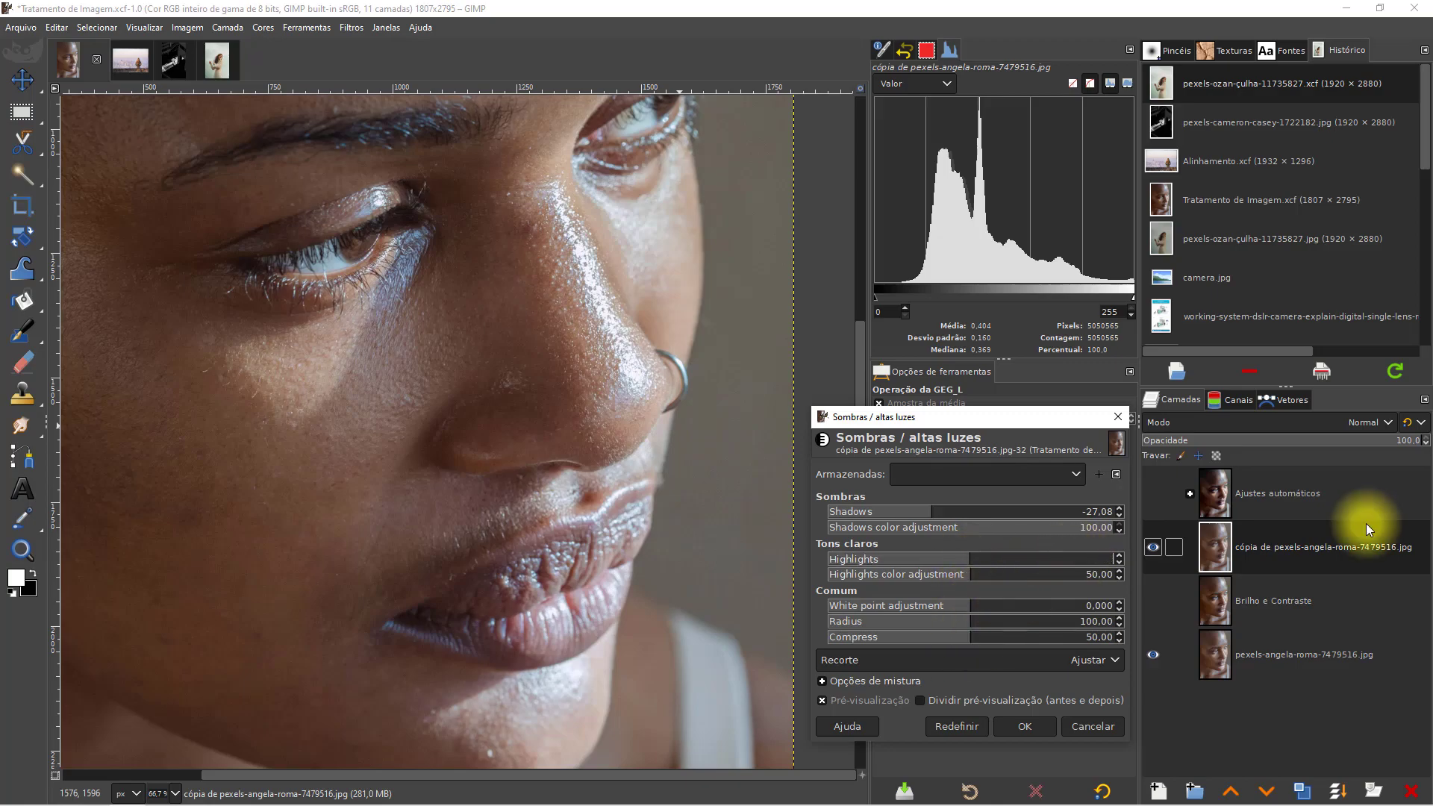
{"action": "type", "text": "0"}
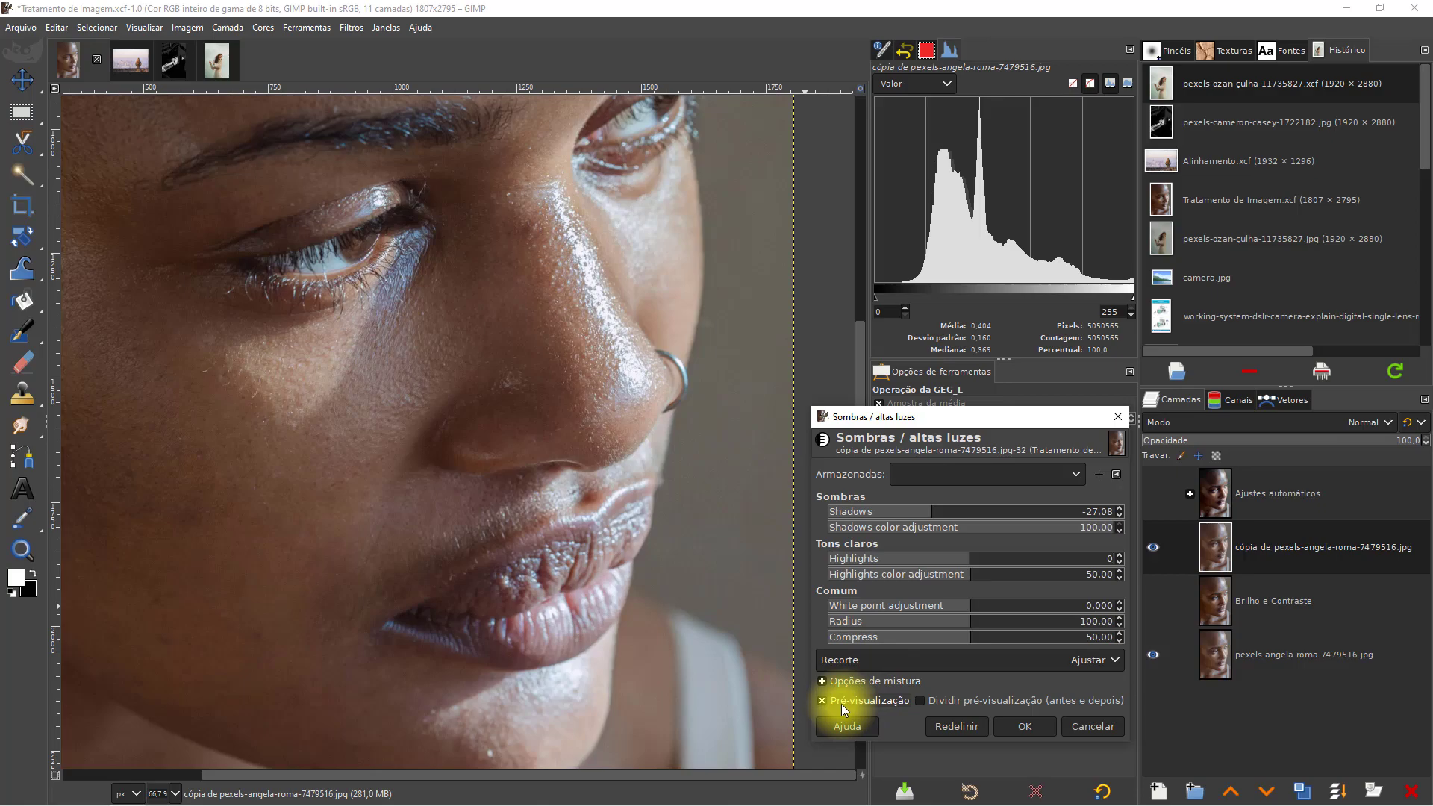
Step: Compare before and after with the split preview, turn the split off, and apply the Shadows-Highlights adjustment
{"action": "left_click", "coordinate": [934, 699]}
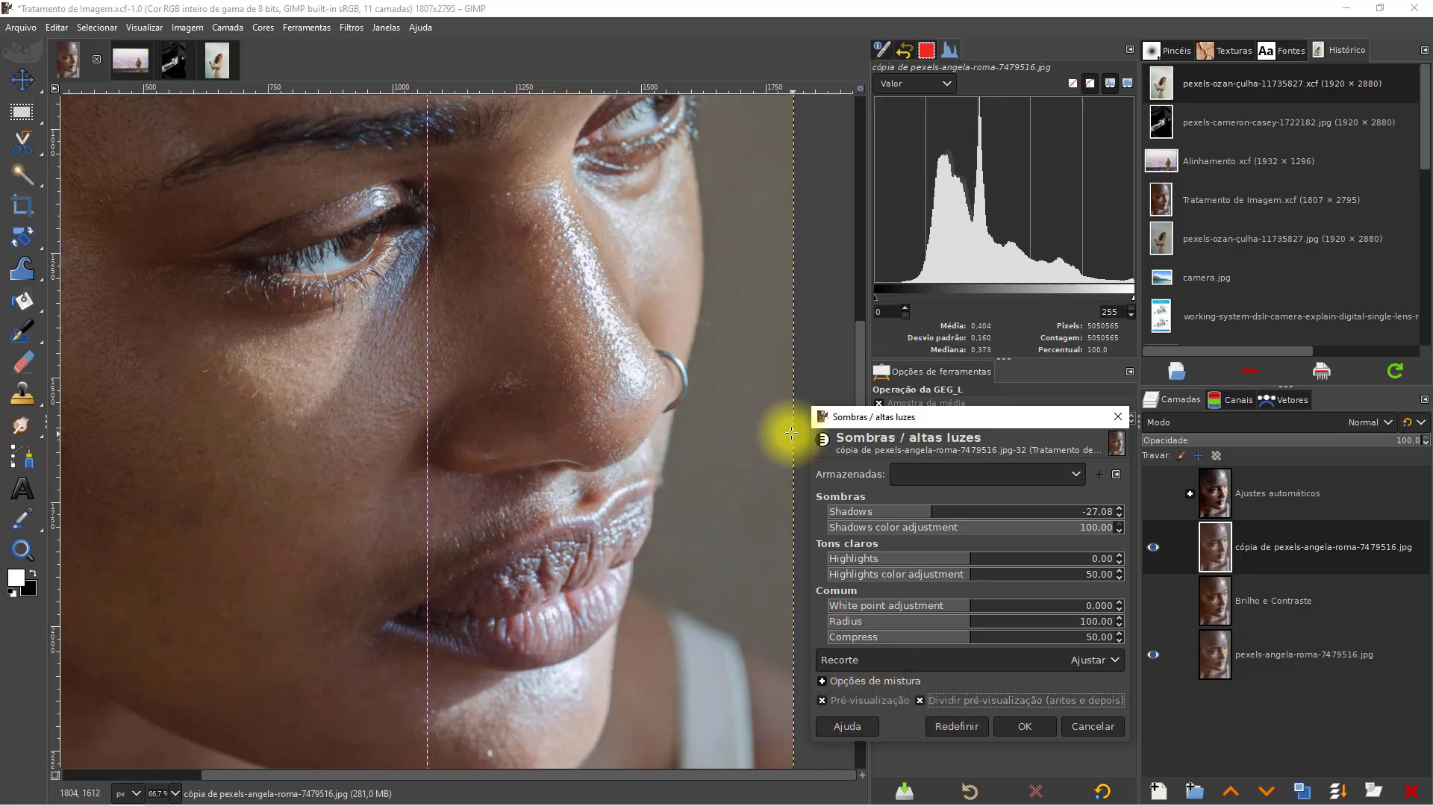
{"action": "left_click", "coordinate": [920, 700]}
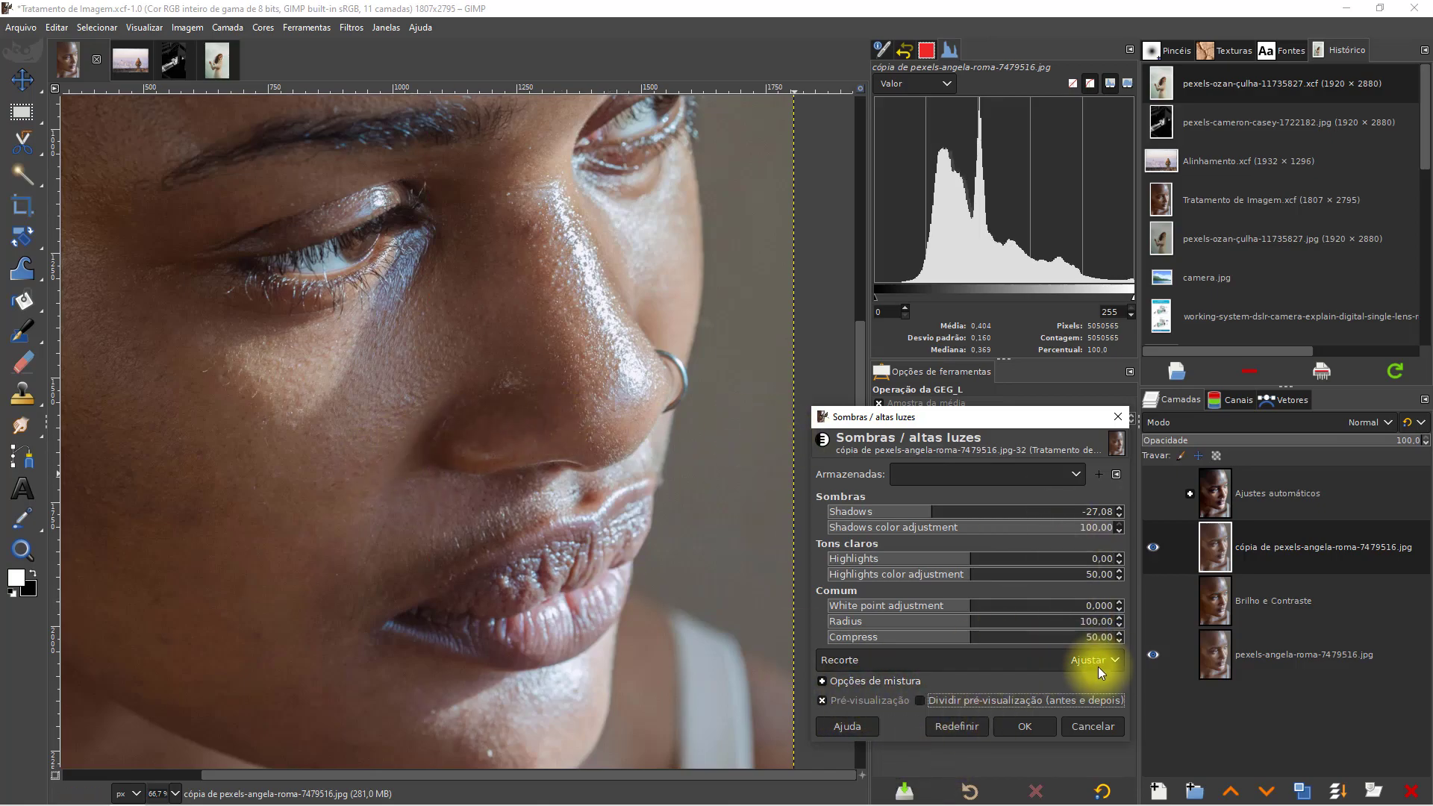
{"action": "key", "text": "shift+ctrl+j"}
{"action": "left_click", "coordinate": [1044, 728]}
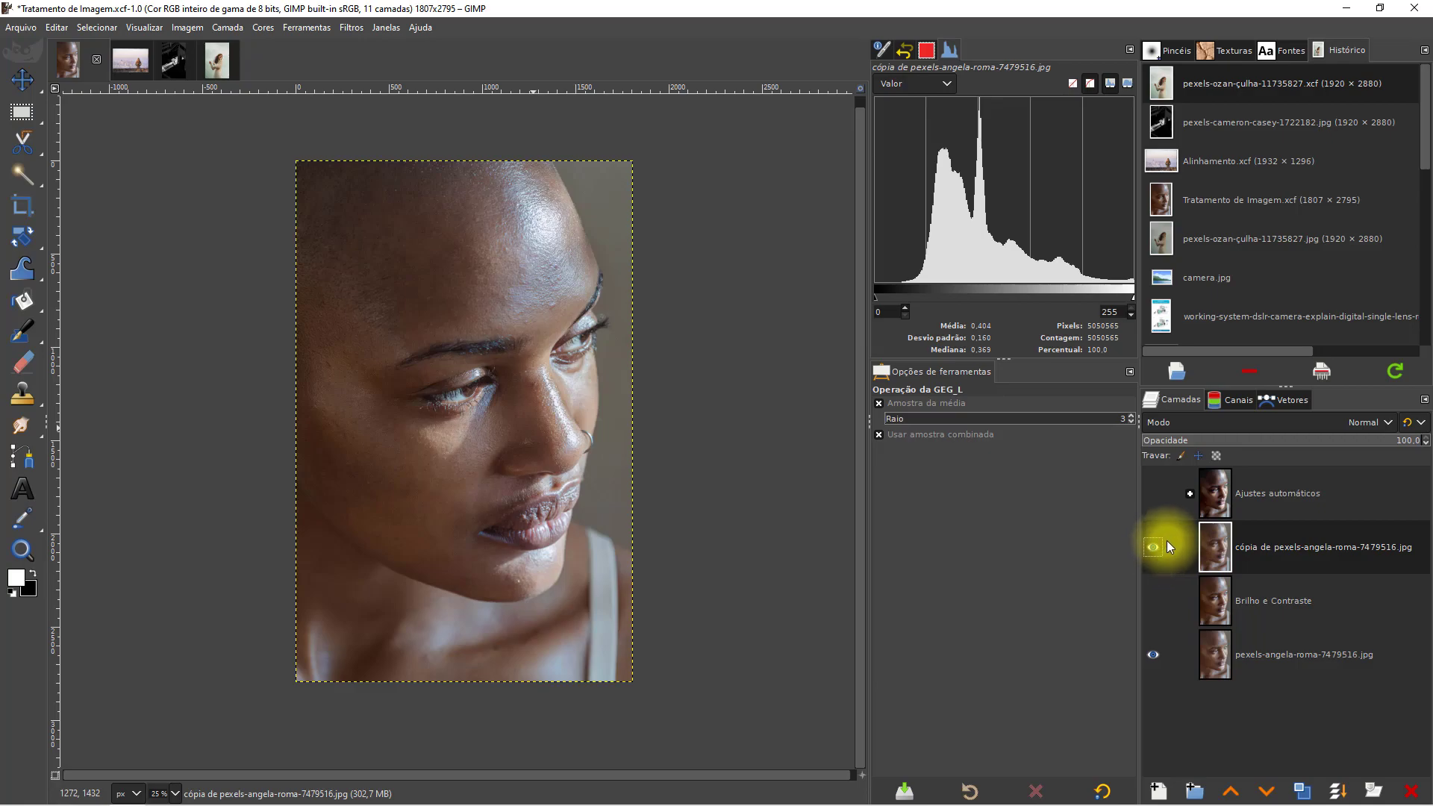
Step: Rename the adjusted portrait copy as "Sombras e destaques"
{"action": "double_click", "coordinate": [1290, 551]}
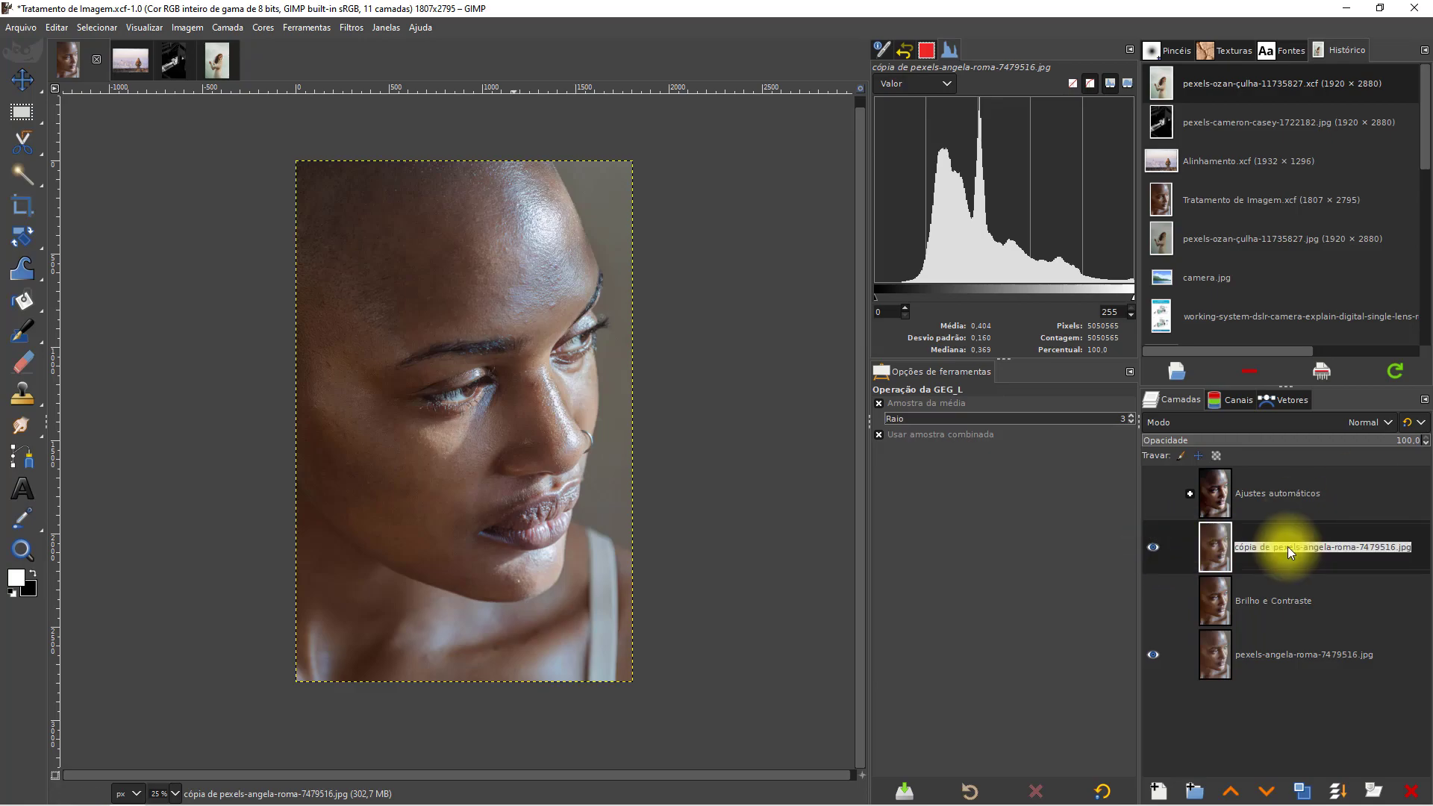
{"action": "type", "text": "Sombras"}
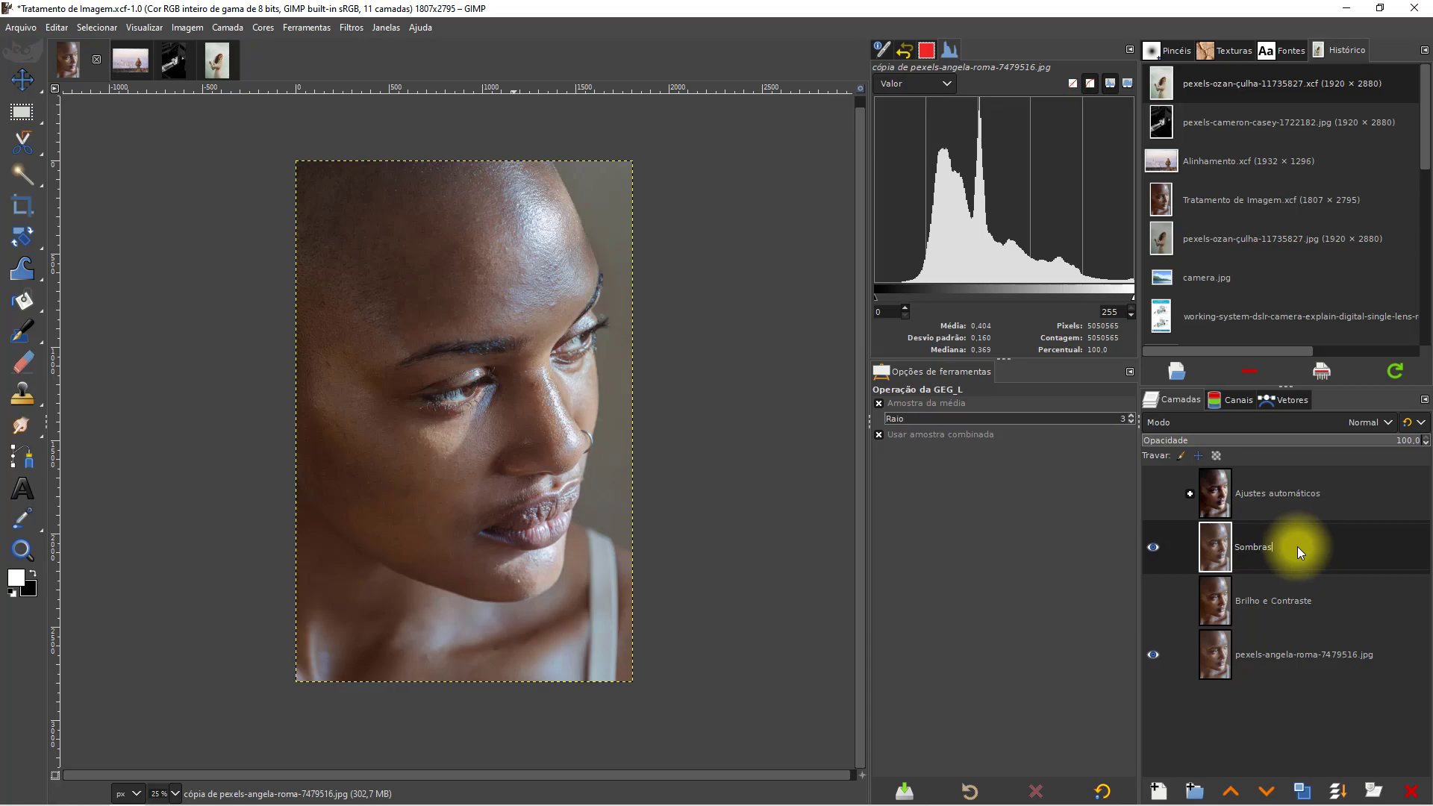
{"action": "type", "text": " e destaques"}
Step: Duplicate the original portrait layer and move the copy above the "Sombras e destaques" layer
{"action": "left_click", "coordinate": [1314, 655]}
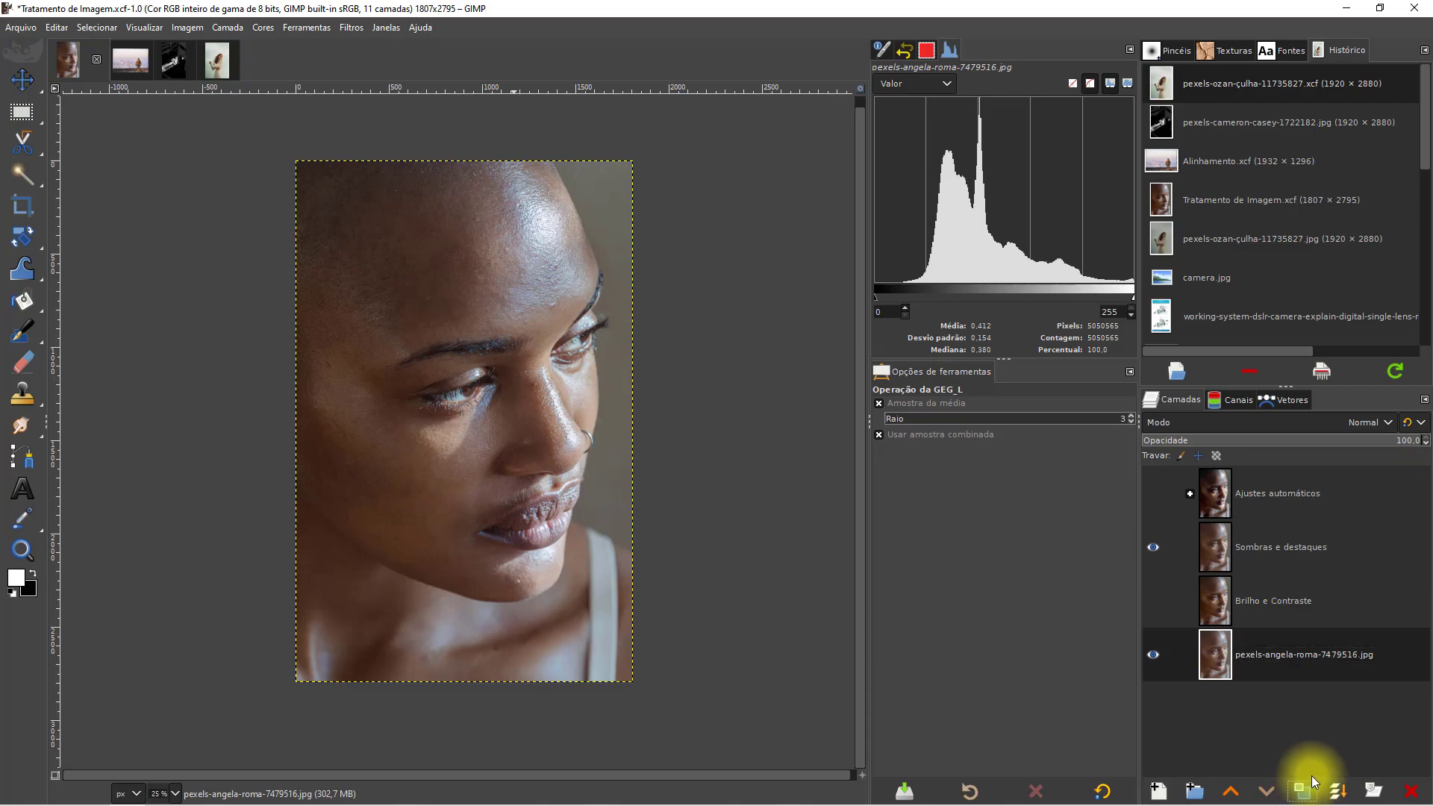
{"action": "left_click", "coordinate": [1314, 783]}
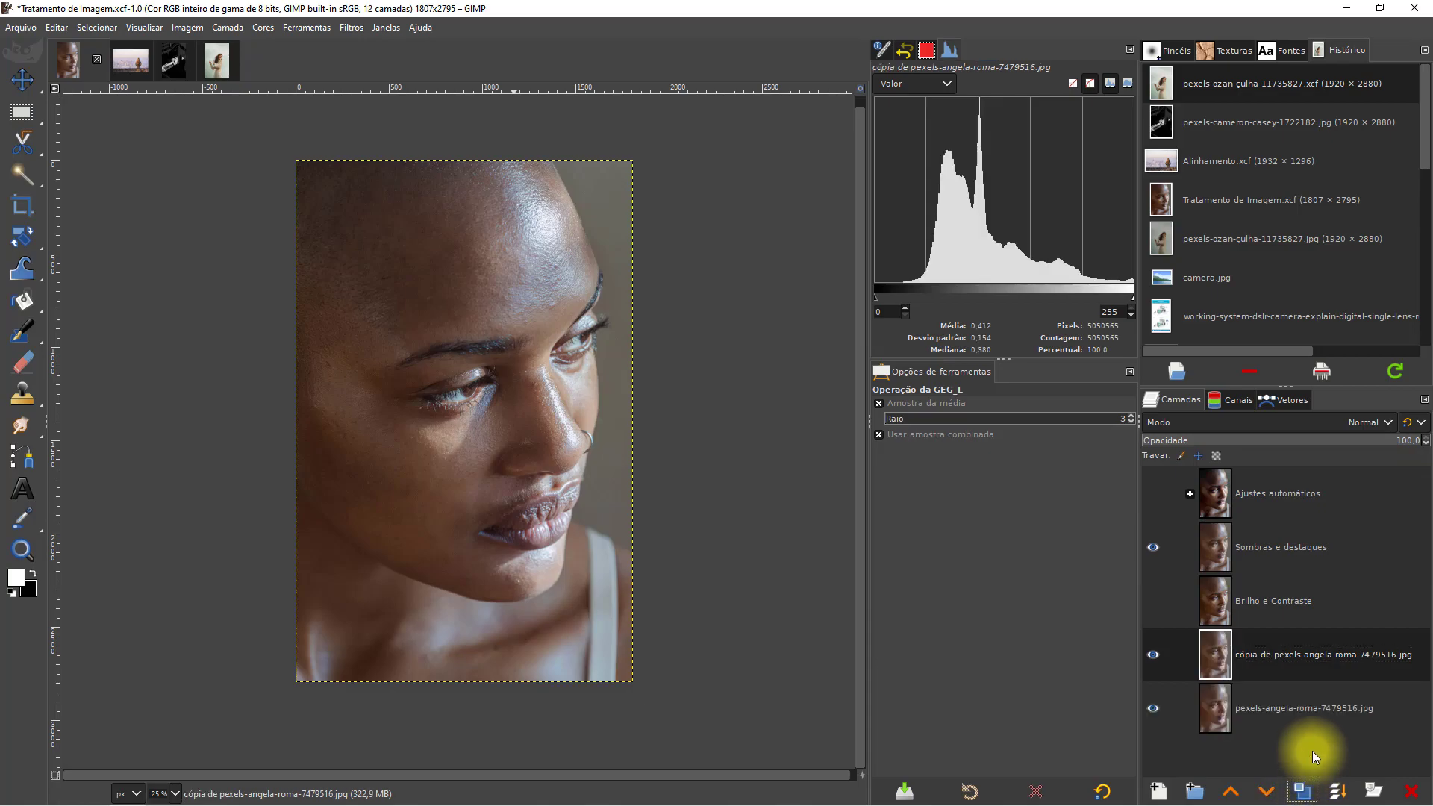
{"action": "left_click", "coordinate": [1232, 793]}
{"action": "left_click", "coordinate": [1232, 793]}
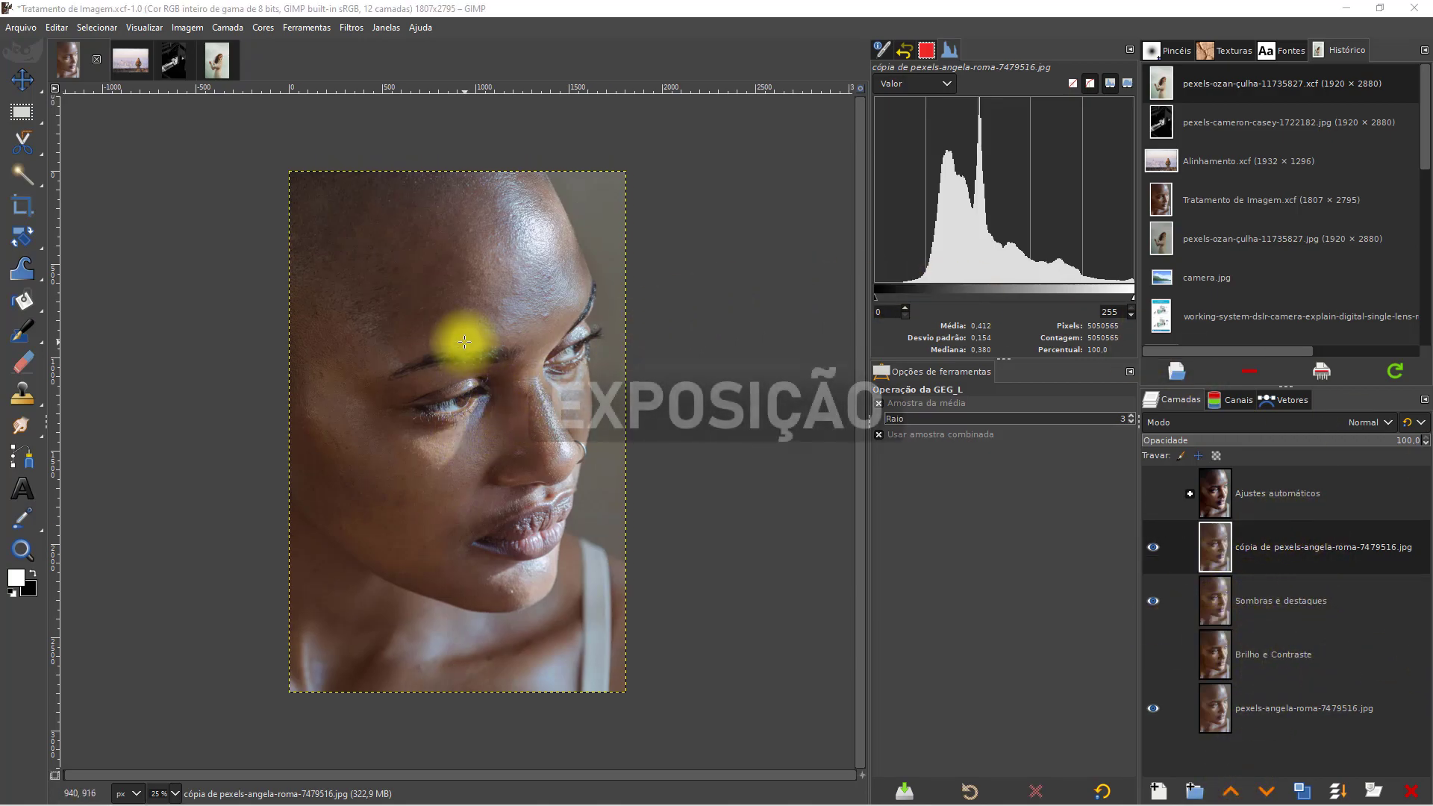
Step: Open the Exposure adjustment on the new portrait copy
{"action": "right_click", "coordinate": [450, 318]}
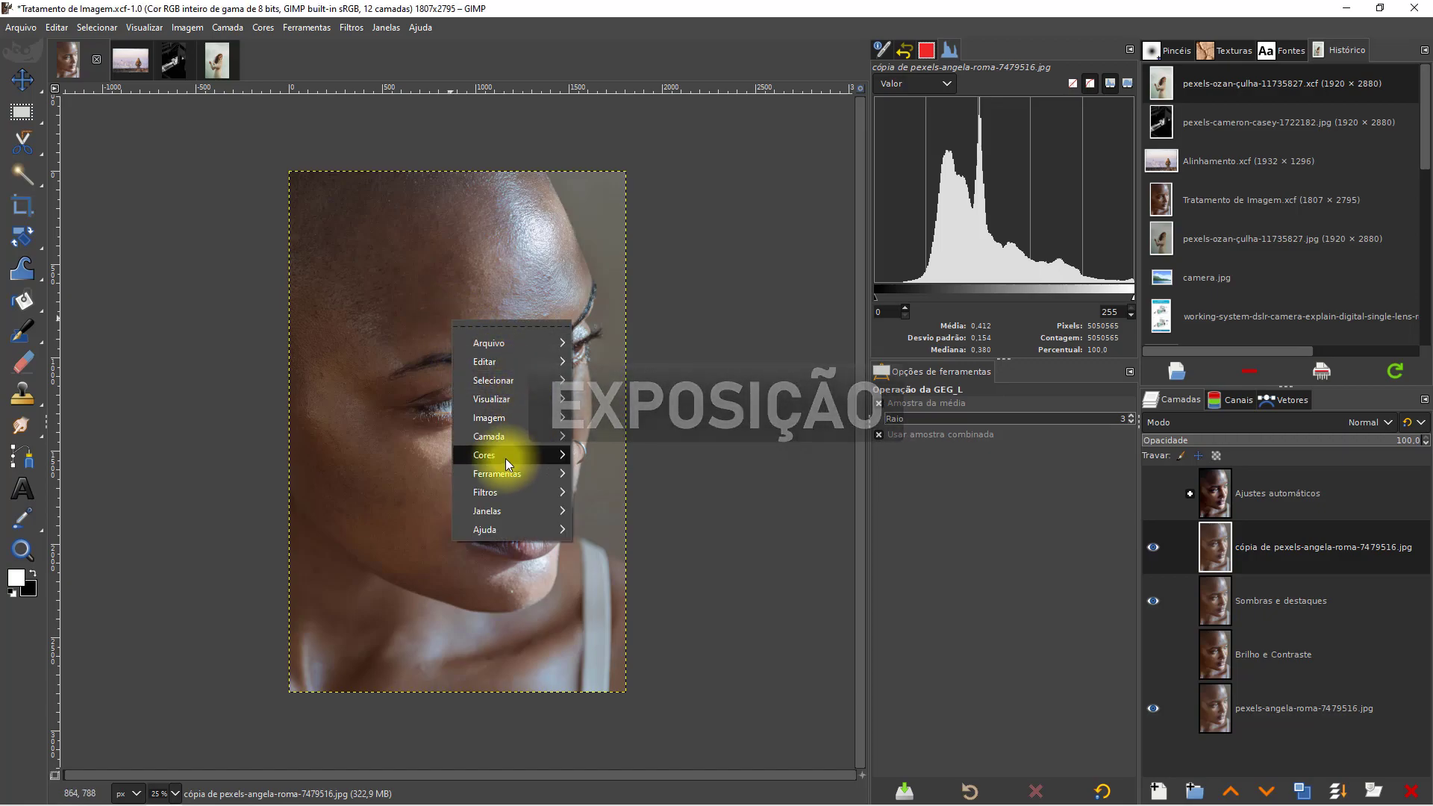
{"action": "mouse_move", "coordinate": [505, 458]}
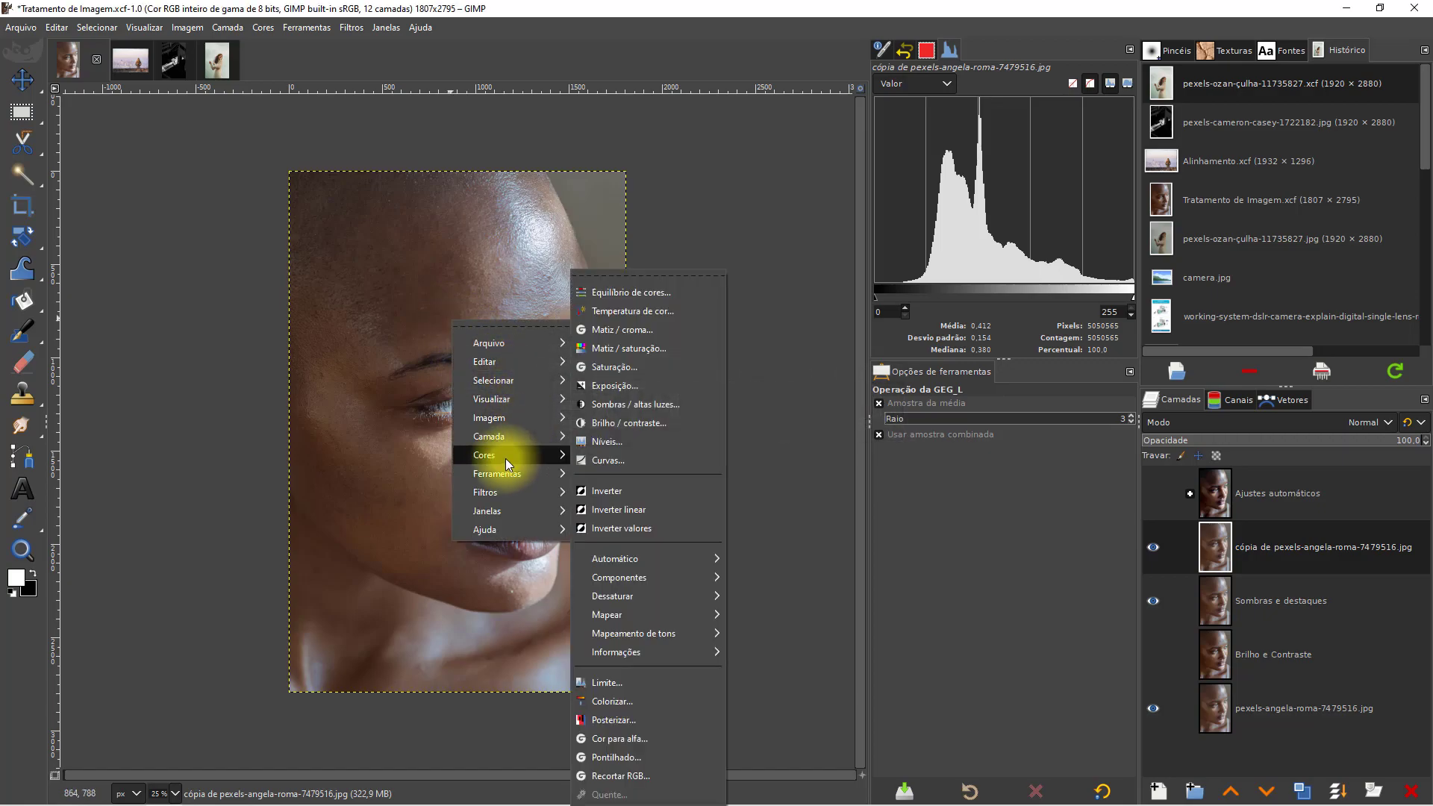
{"action": "left_click", "coordinate": [634, 386]}
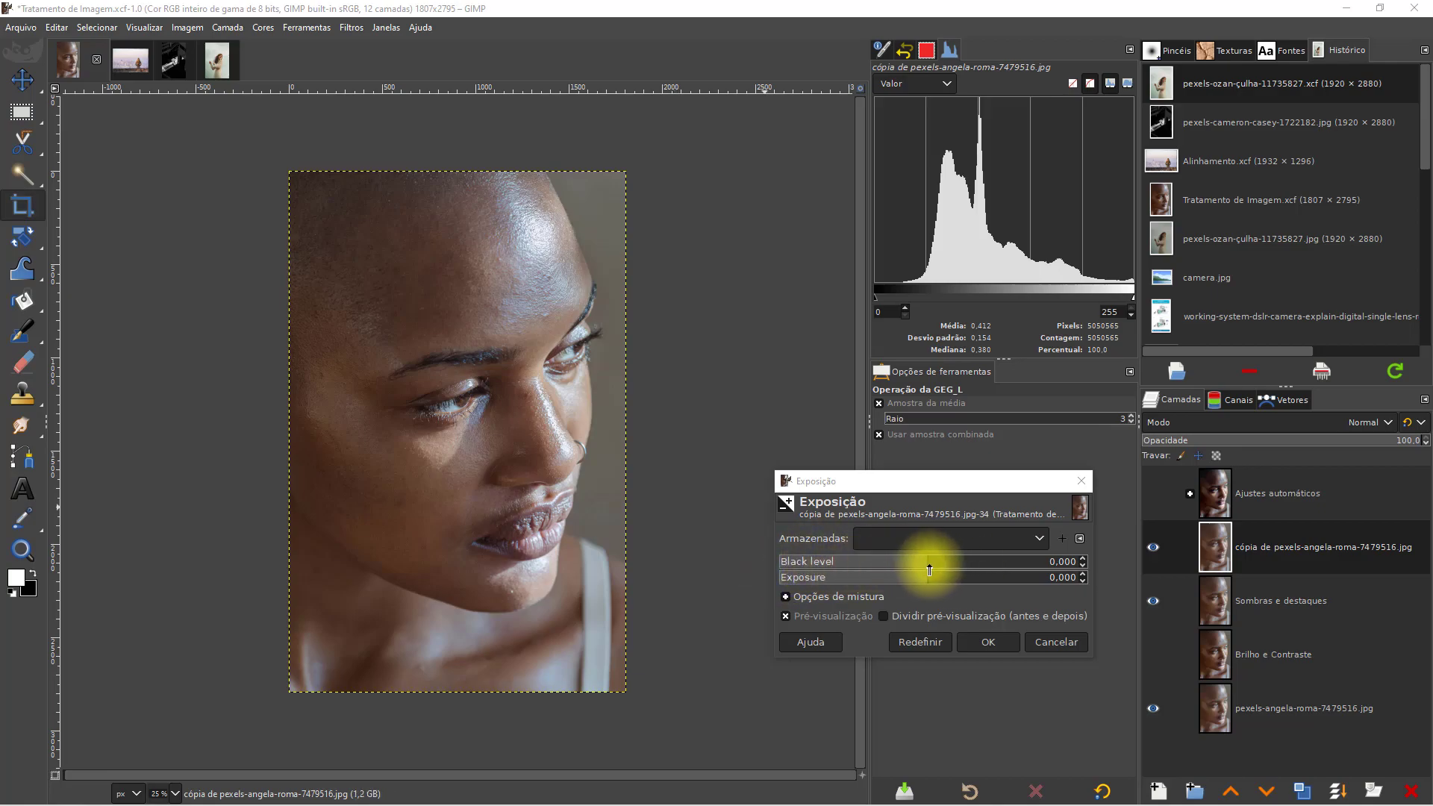
Step: Test Black level at 0.049, at 0.100 and below zero on the portrait copy, and return it to 0
{"action": "left_click_drag", "start_coordinate": [950, 563], "coordinate": [912, 563]}
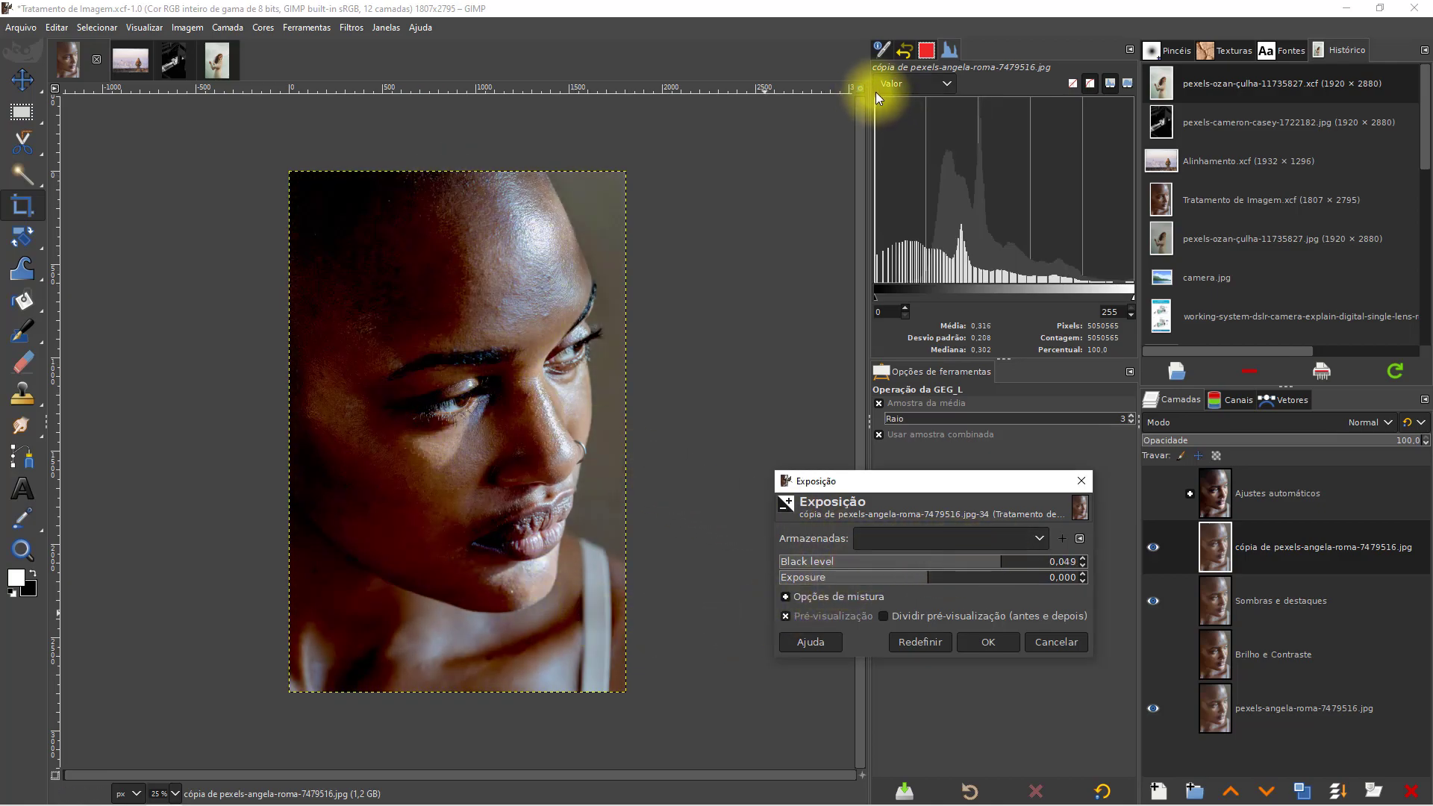
{"action": "left_click", "coordinate": [1057, 561]}
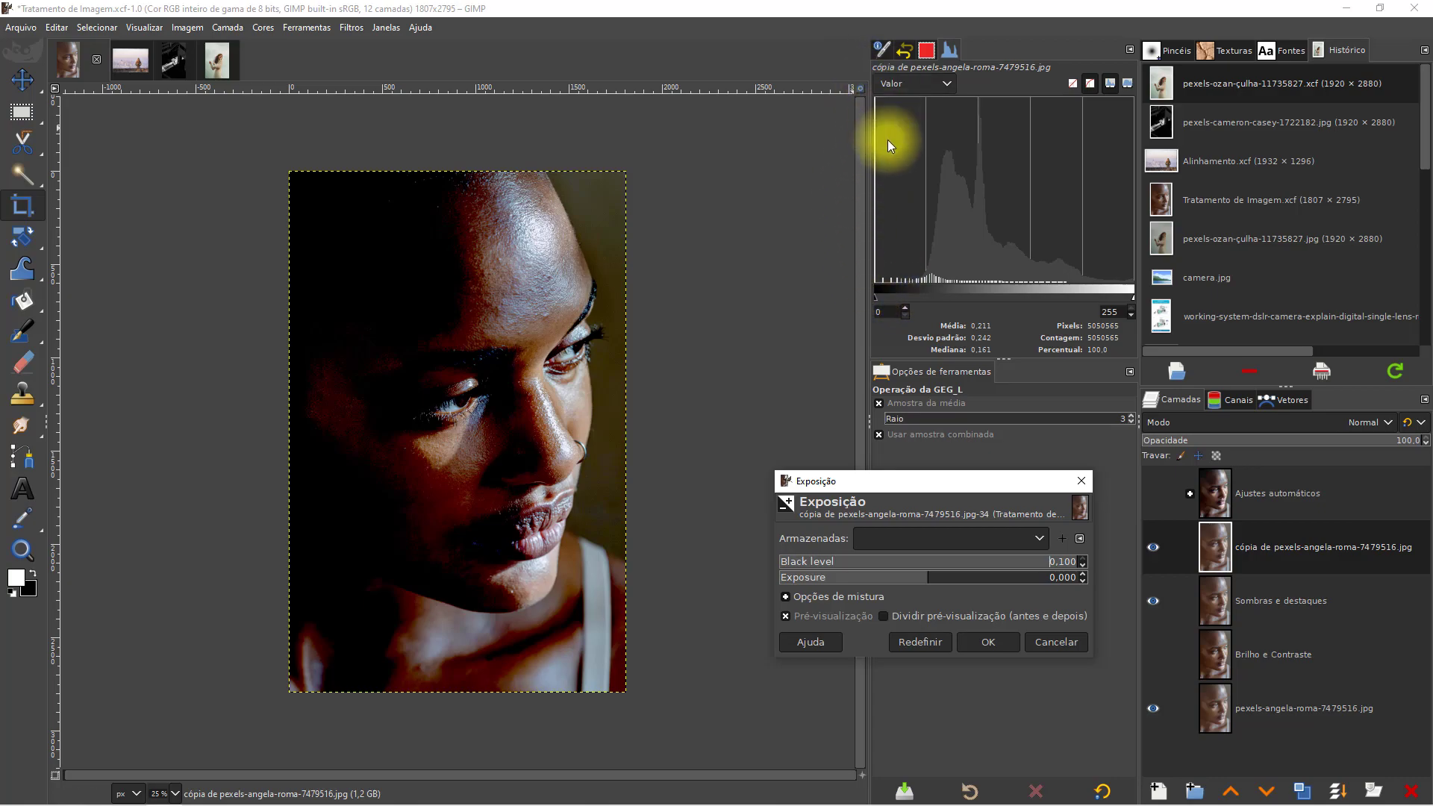
{"action": "left_click_drag", "start_coordinate": [1082, 561], "coordinate": [805, 566]}
{"action": "key", "text": "ctrl+z"}
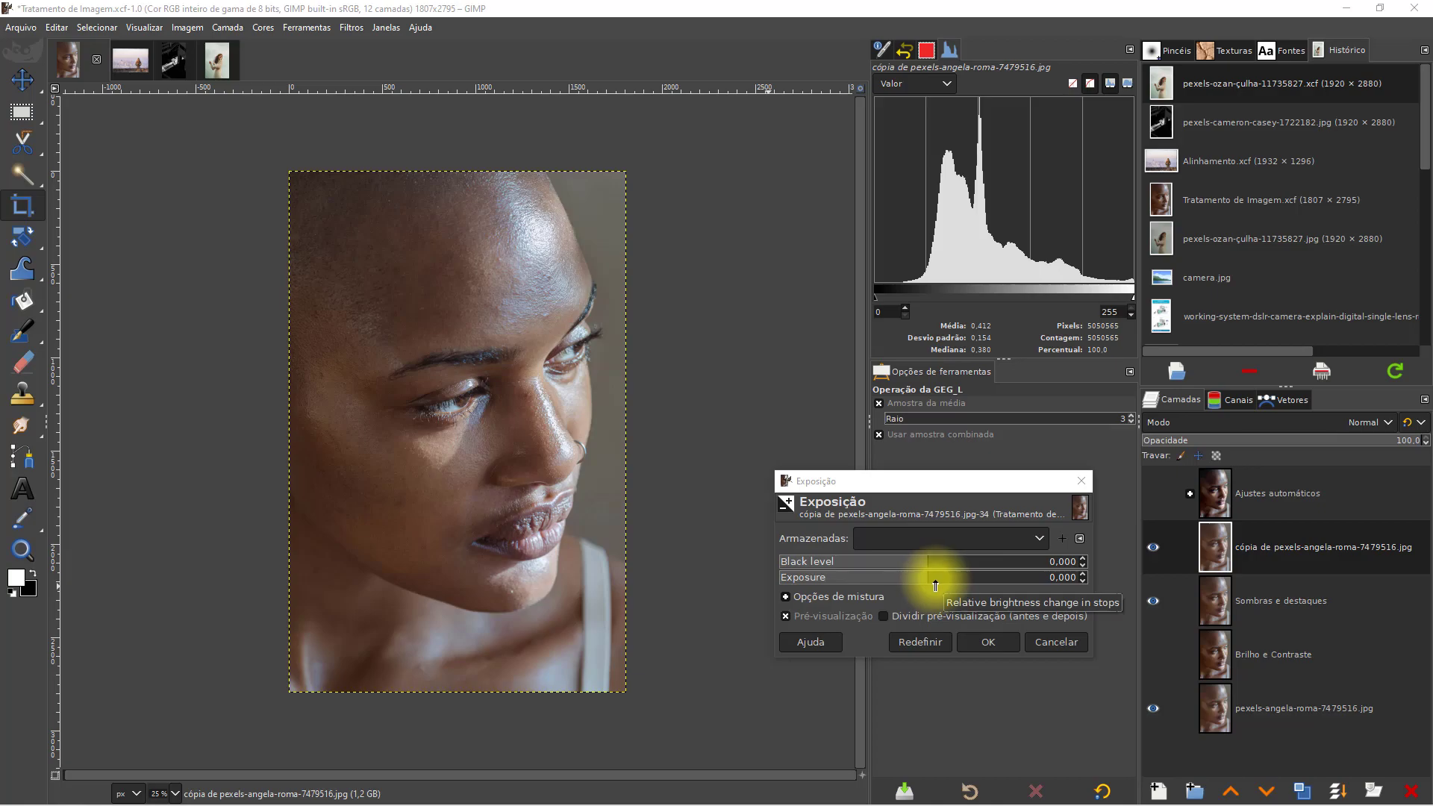
Step: Test Exposure at 1.100, 2.200 and -5.650 on the portrait copy, and reset the adjustment
{"action": "left_click_drag", "start_coordinate": [936, 585], "coordinate": [967, 584]}
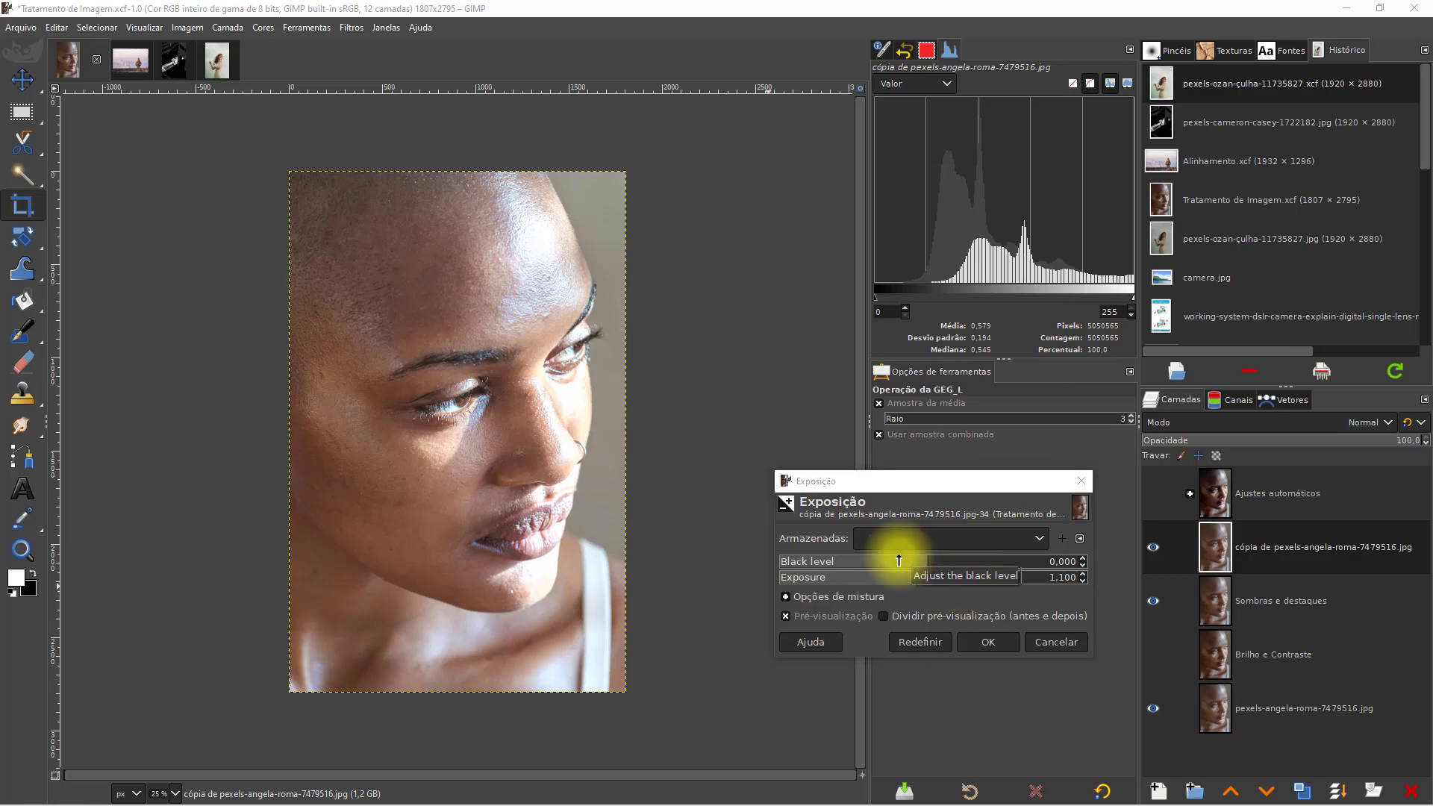
{"action": "left_click", "coordinate": [981, 587]}
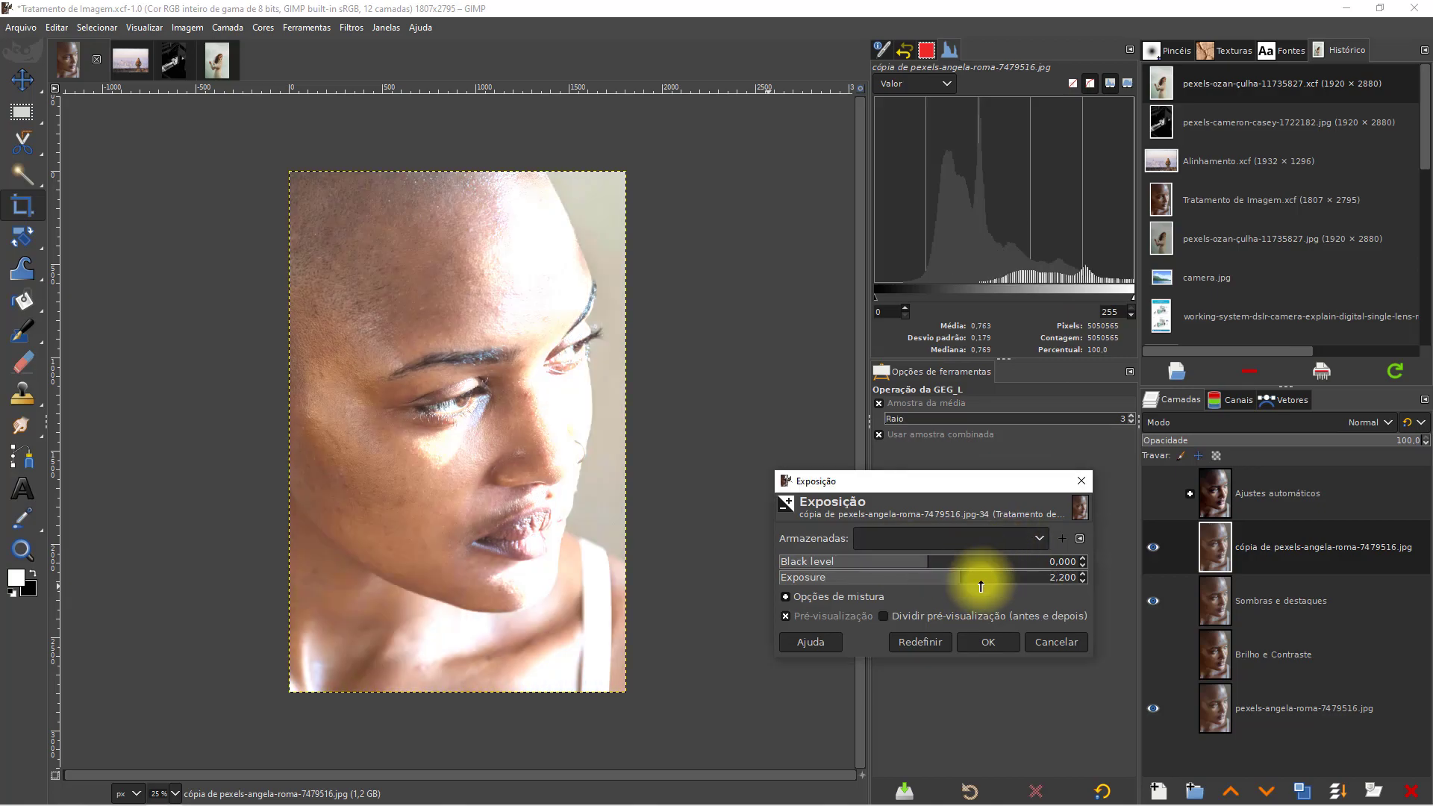
{"action": "left_click_drag", "start_coordinate": [993, 590], "coordinate": [943, 599]}
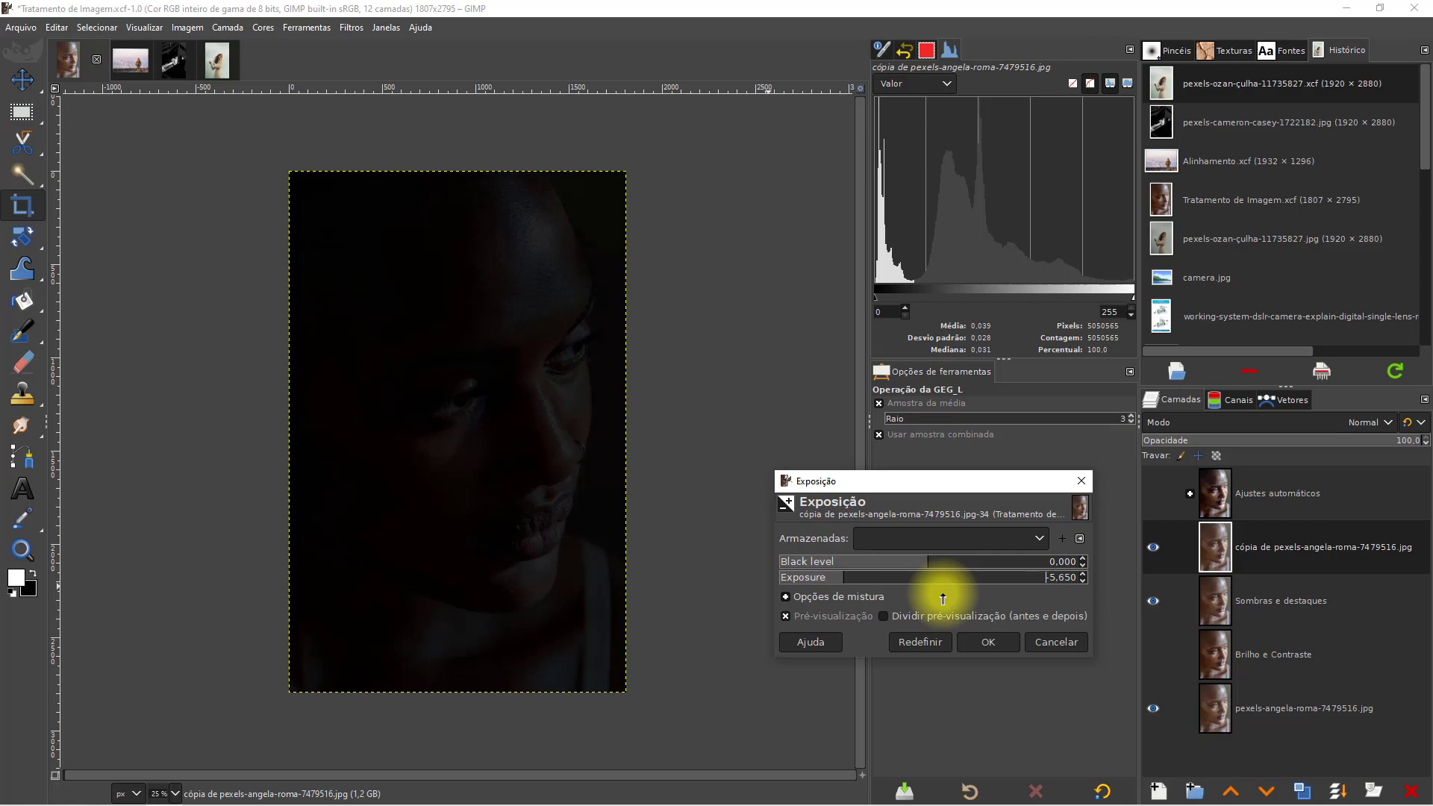
{"action": "left_click", "coordinate": [910, 644]}
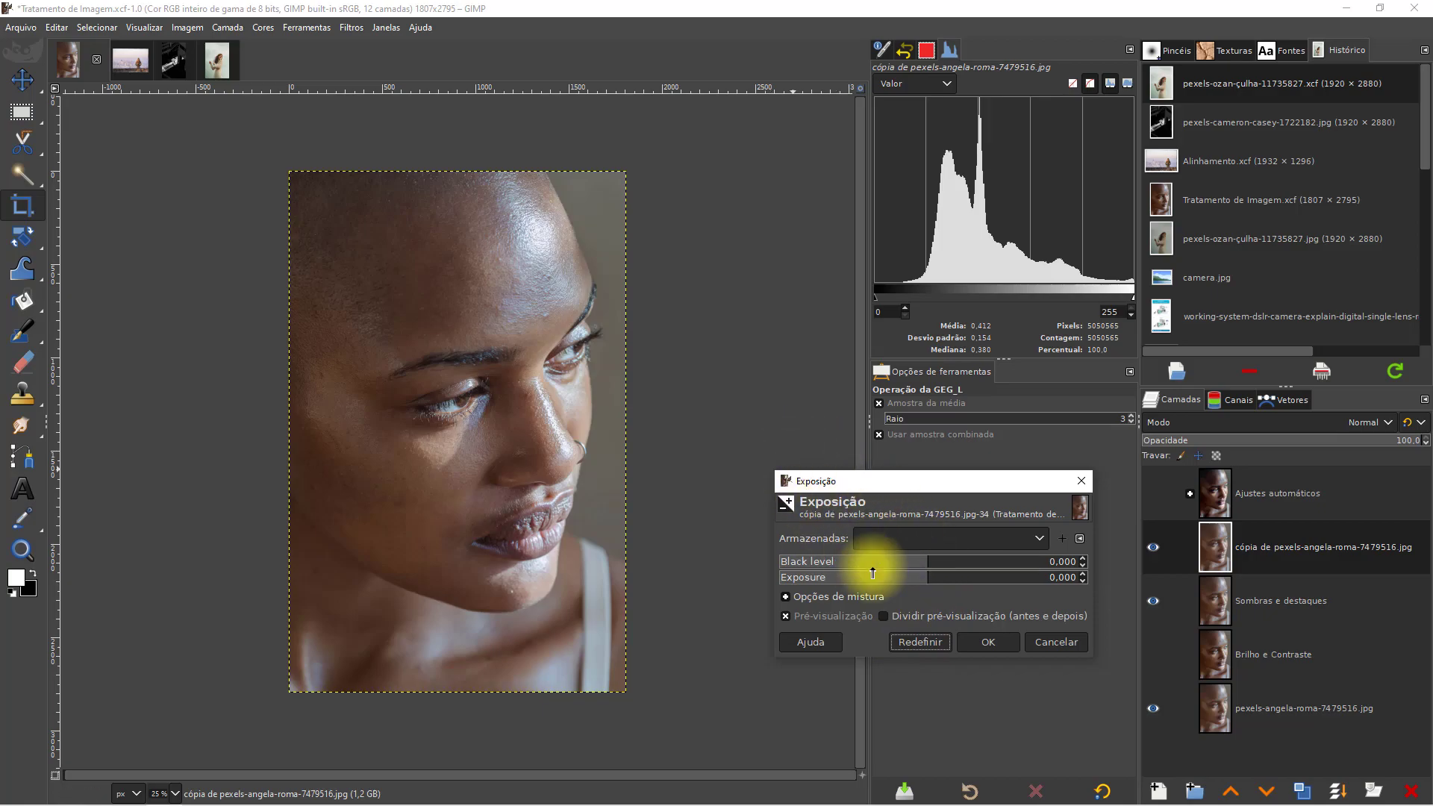
Step: Apply the Exposure adjustment with Black level raised to about 0.01, and rename the layer as "Exposição"
{"action": "left_click_drag", "start_coordinate": [940, 565], "coordinate": [949, 566]}
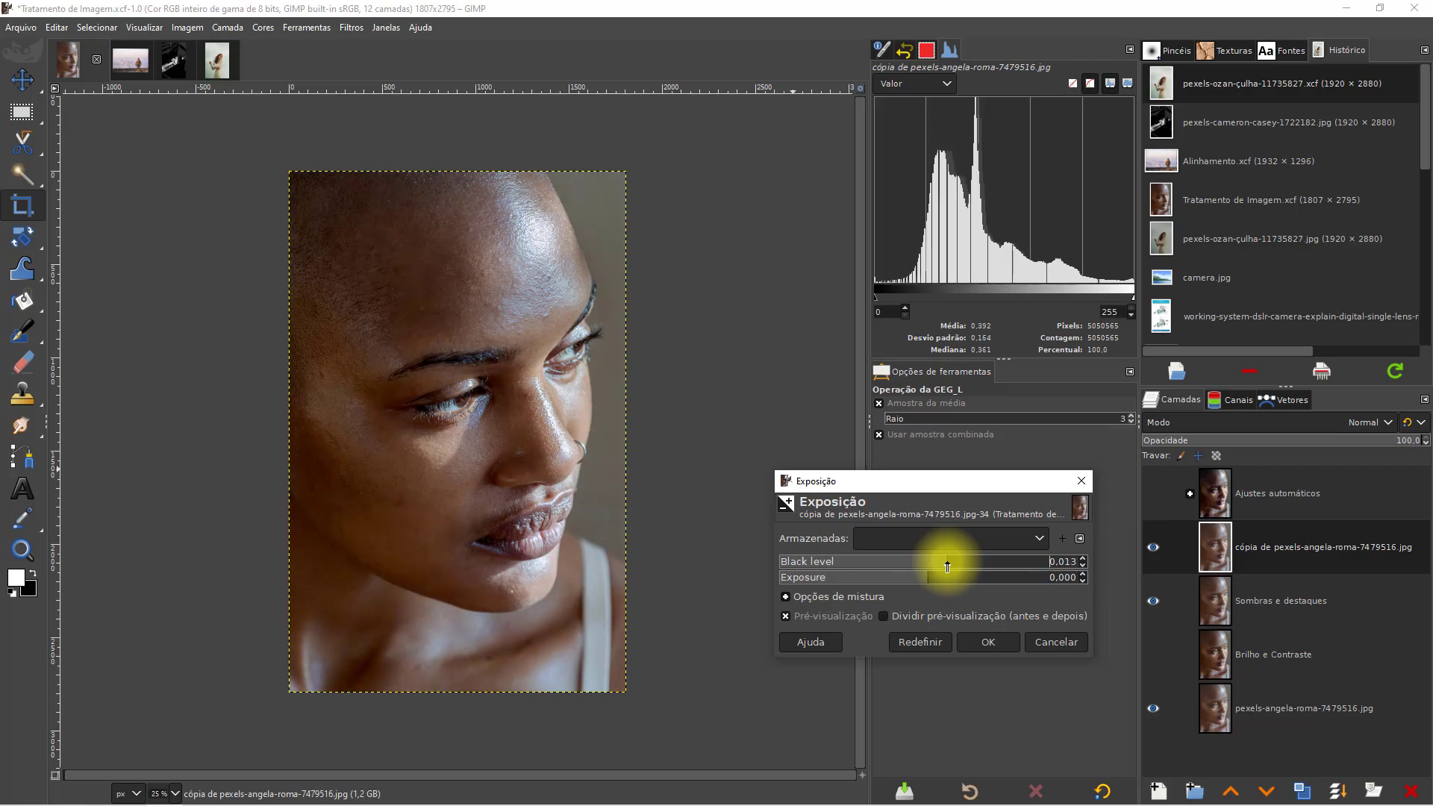
{"action": "left_click", "coordinate": [988, 643]}
{"action": "type", "text": "Exposição"}
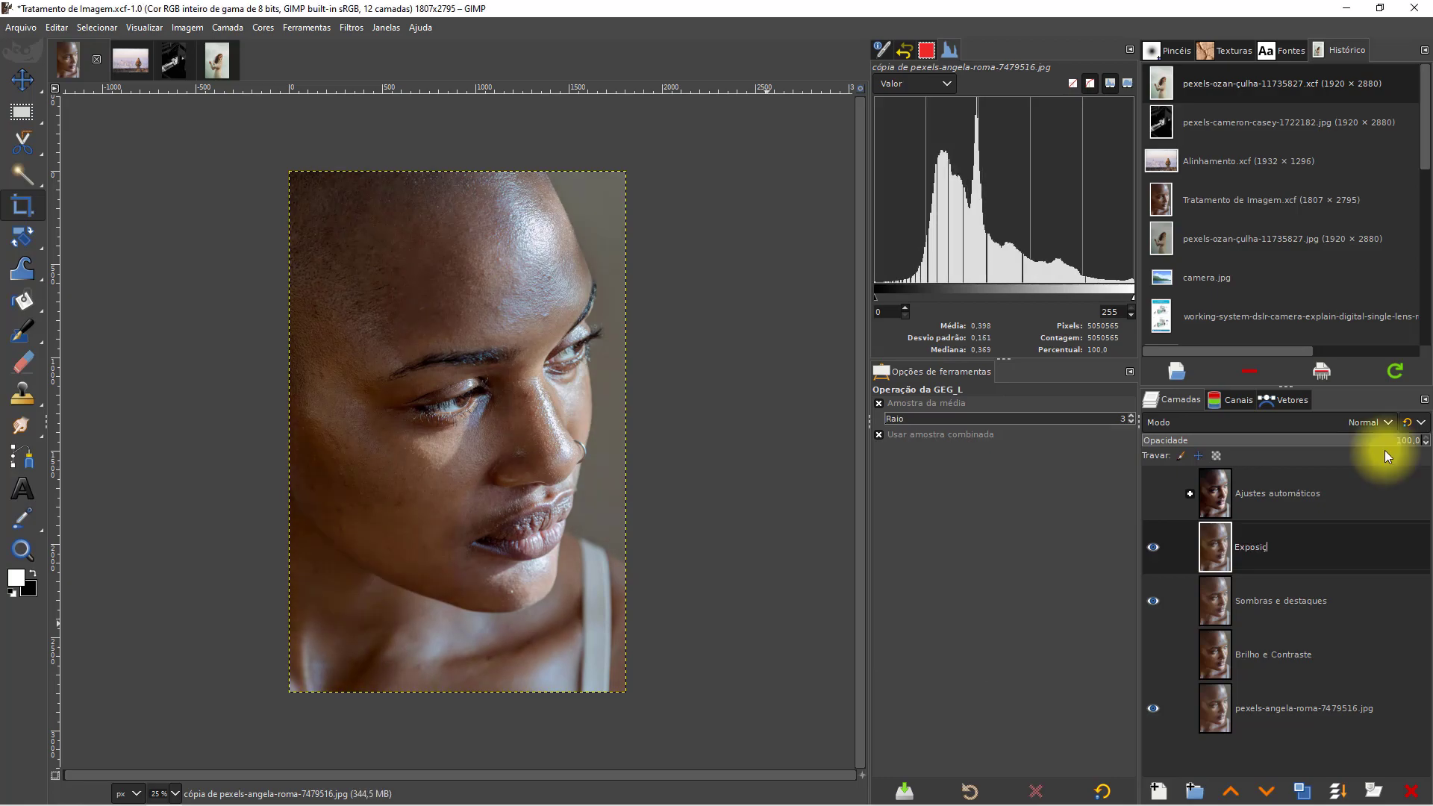
{"action": "key", "text": "Return"}
Step: Switch to the image of the woman in the dress, hide its brightened copy, and duplicate the original layer
{"action": "left_click", "coordinate": [215, 66]}
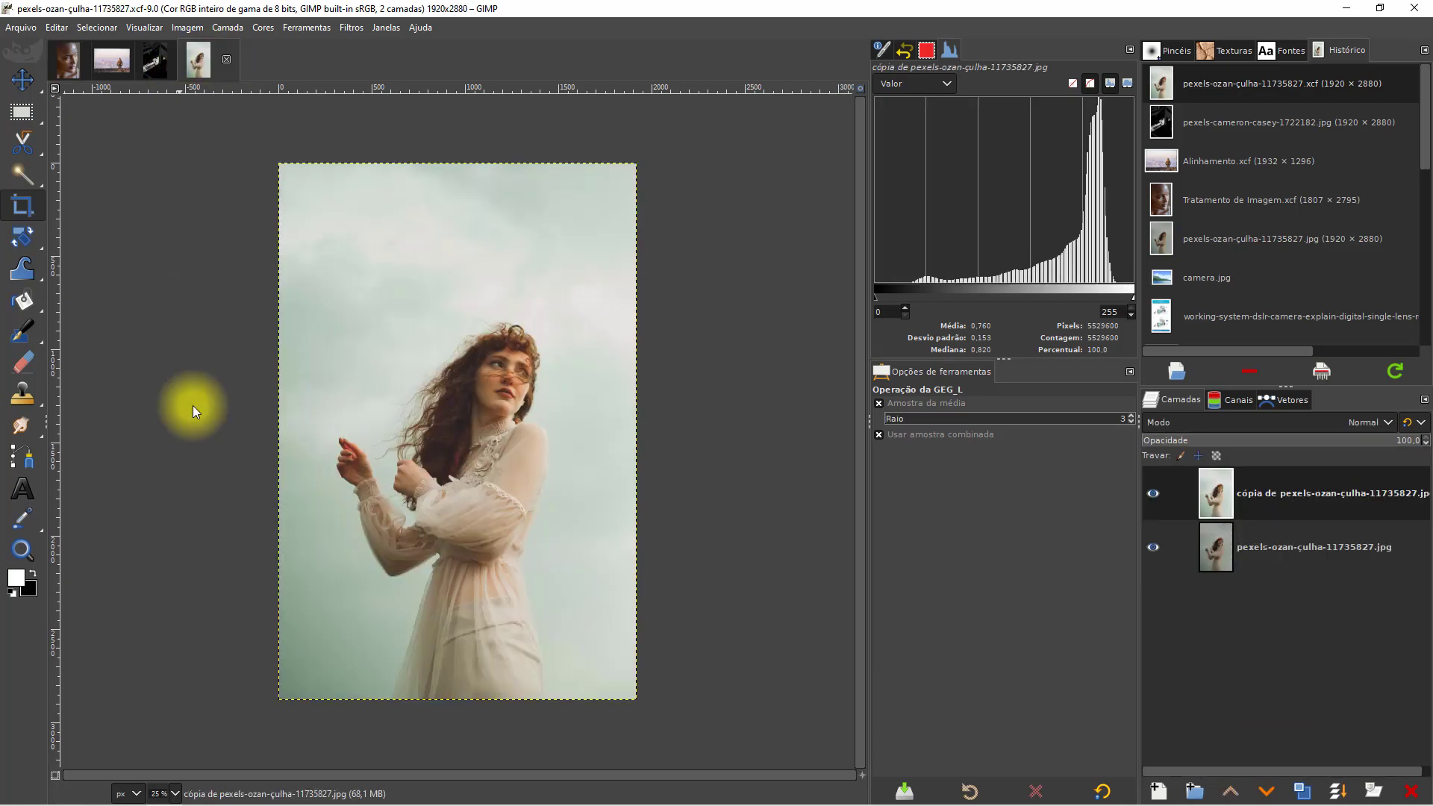
{"action": "left_click", "coordinate": [1153, 493]}
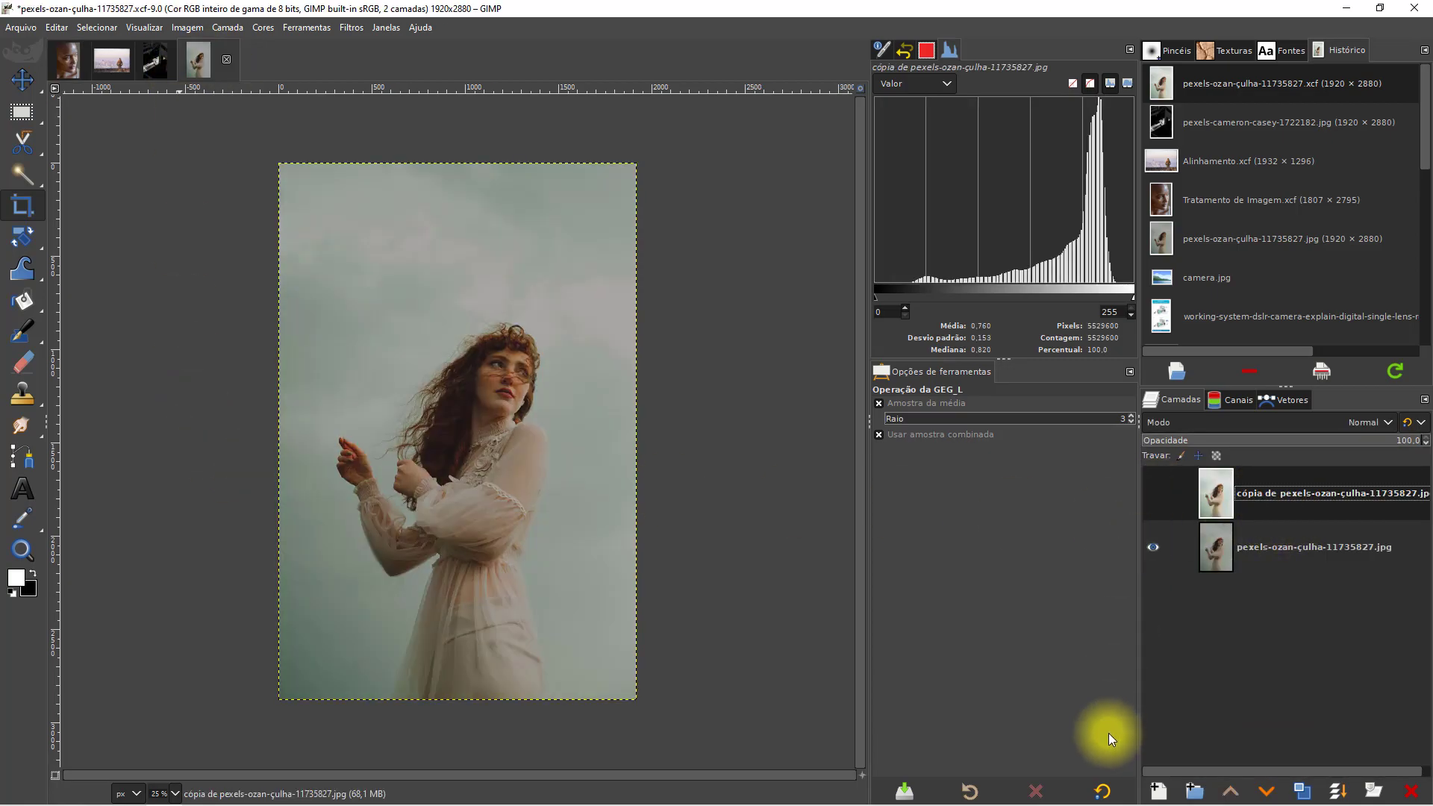
{"action": "left_click", "coordinate": [1300, 548]}
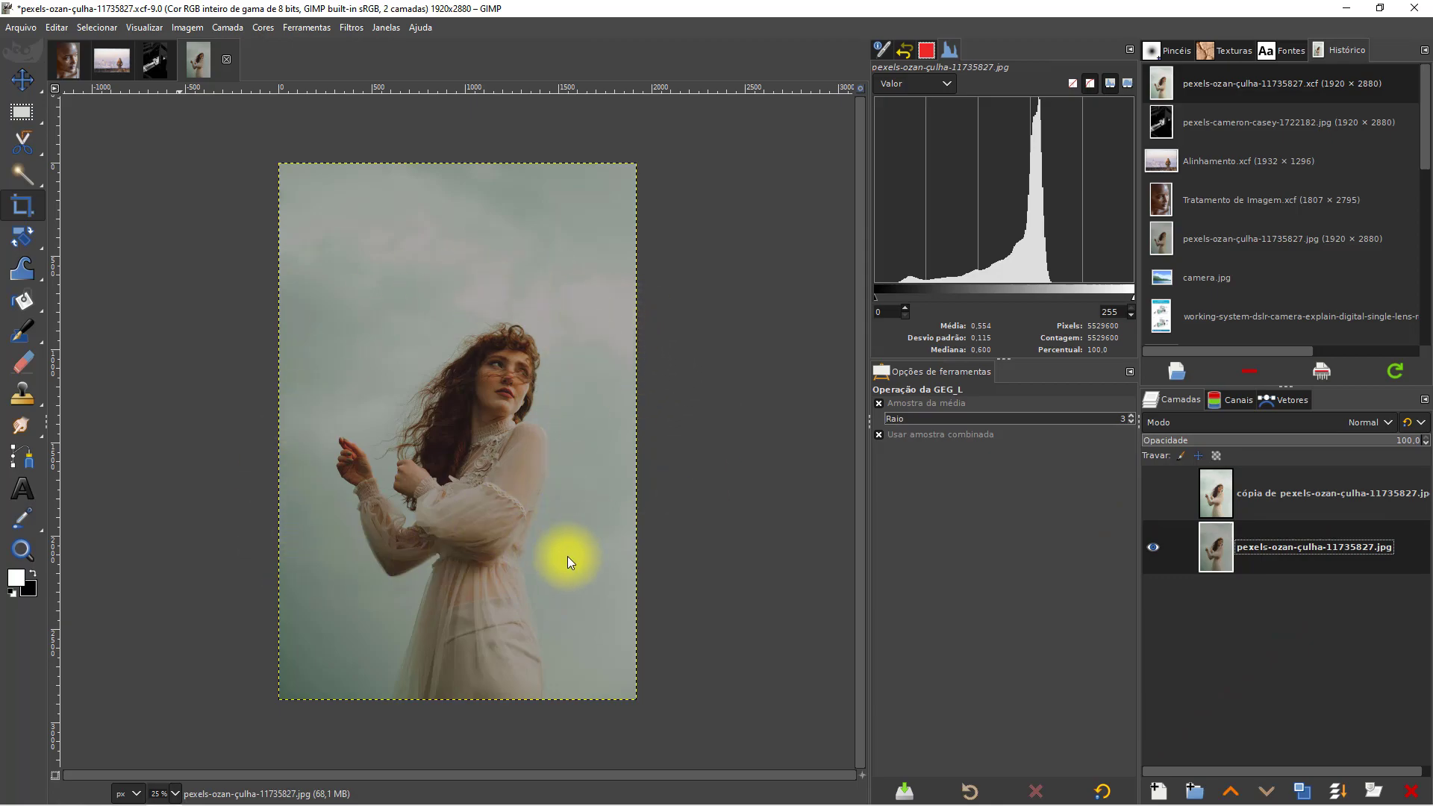
{"action": "left_click", "coordinate": [1302, 792]}
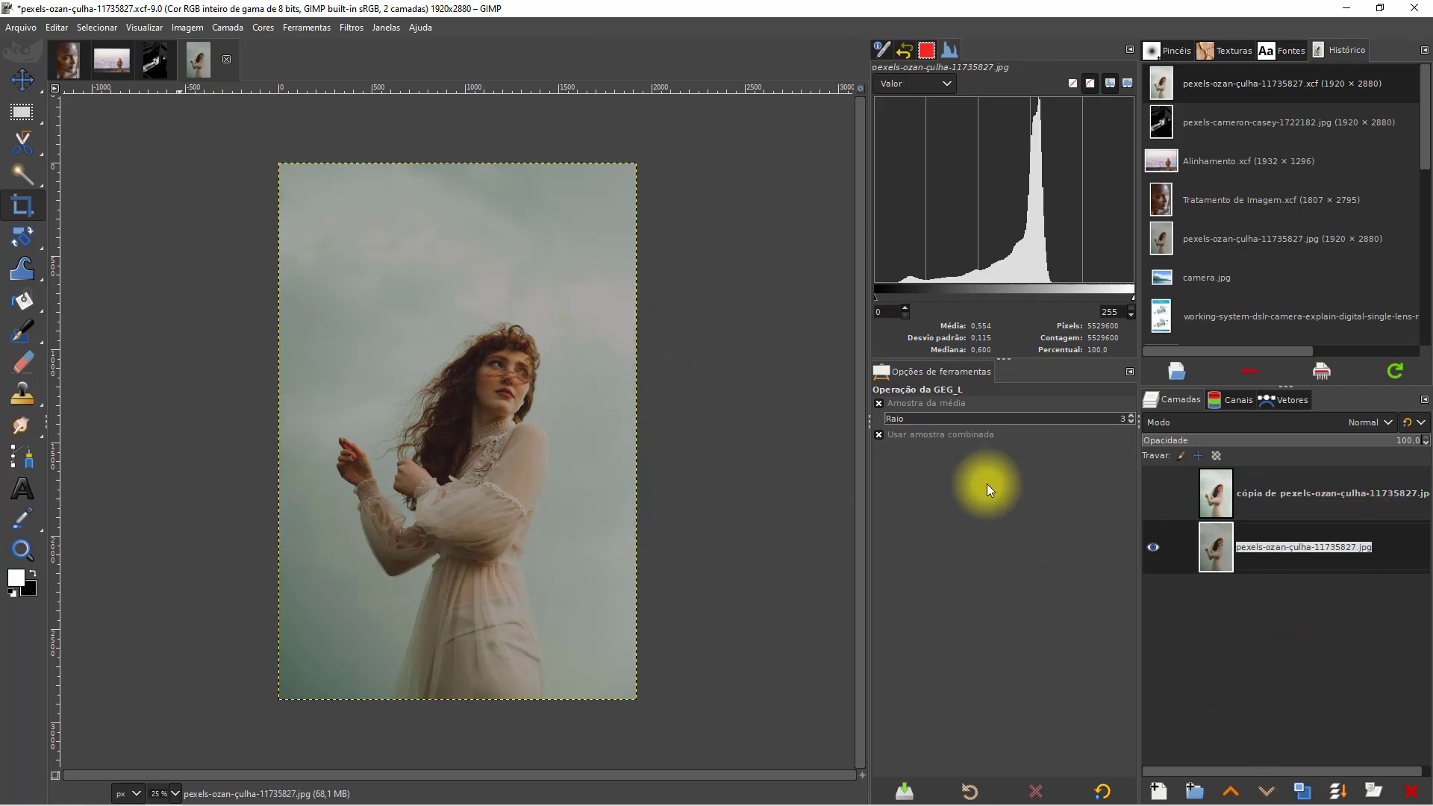
Step: Try the new copy's Exposure at 2.450 and set it to 1.050, test Black level at -0.011, and apply the adjustment
{"action": "left_click", "coordinate": [266, 28]}
{"action": "left_click", "coordinate": [284, 142]}
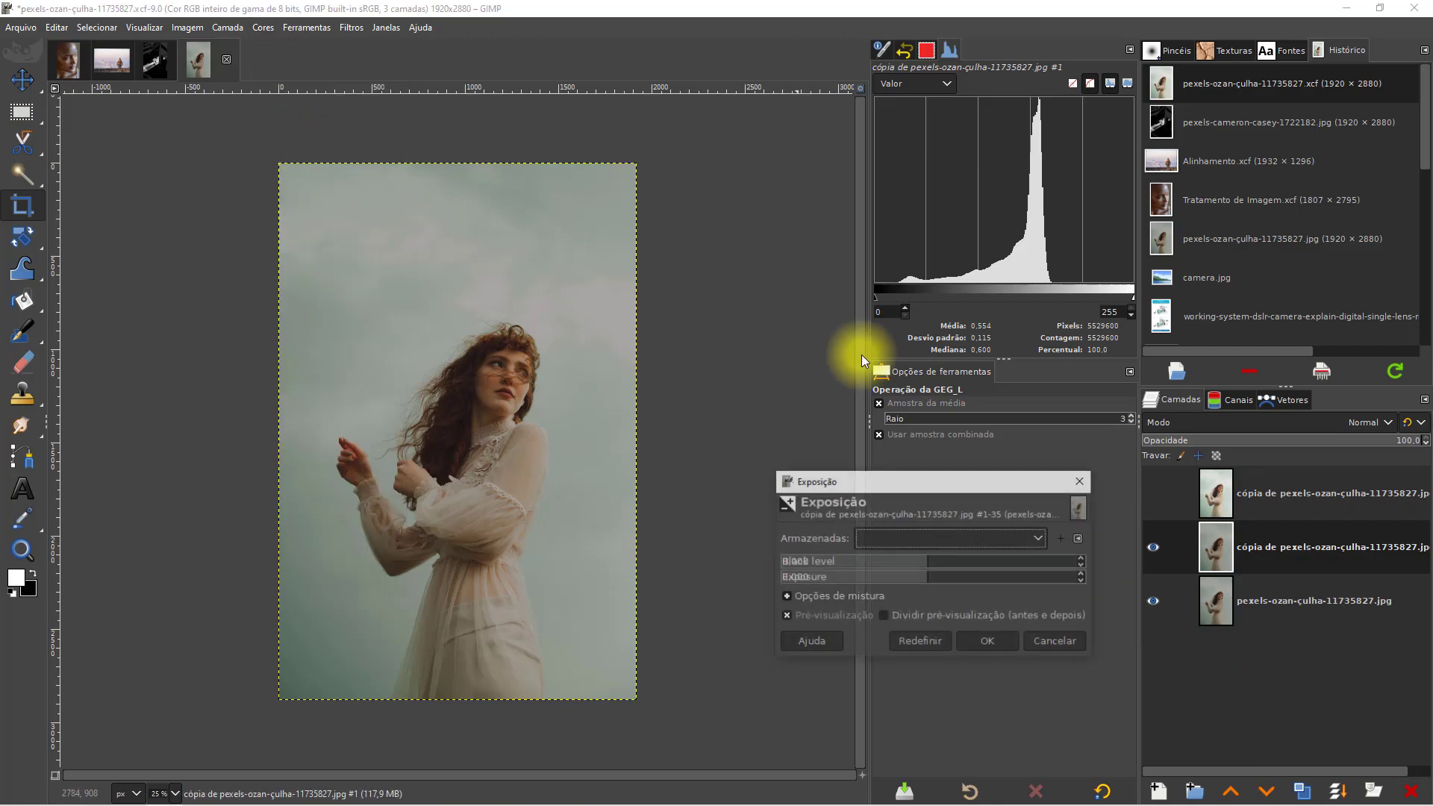
{"action": "left_click_drag", "start_coordinate": [936, 582], "coordinate": [948, 583]}
{"action": "left_click", "coordinate": [963, 576]}
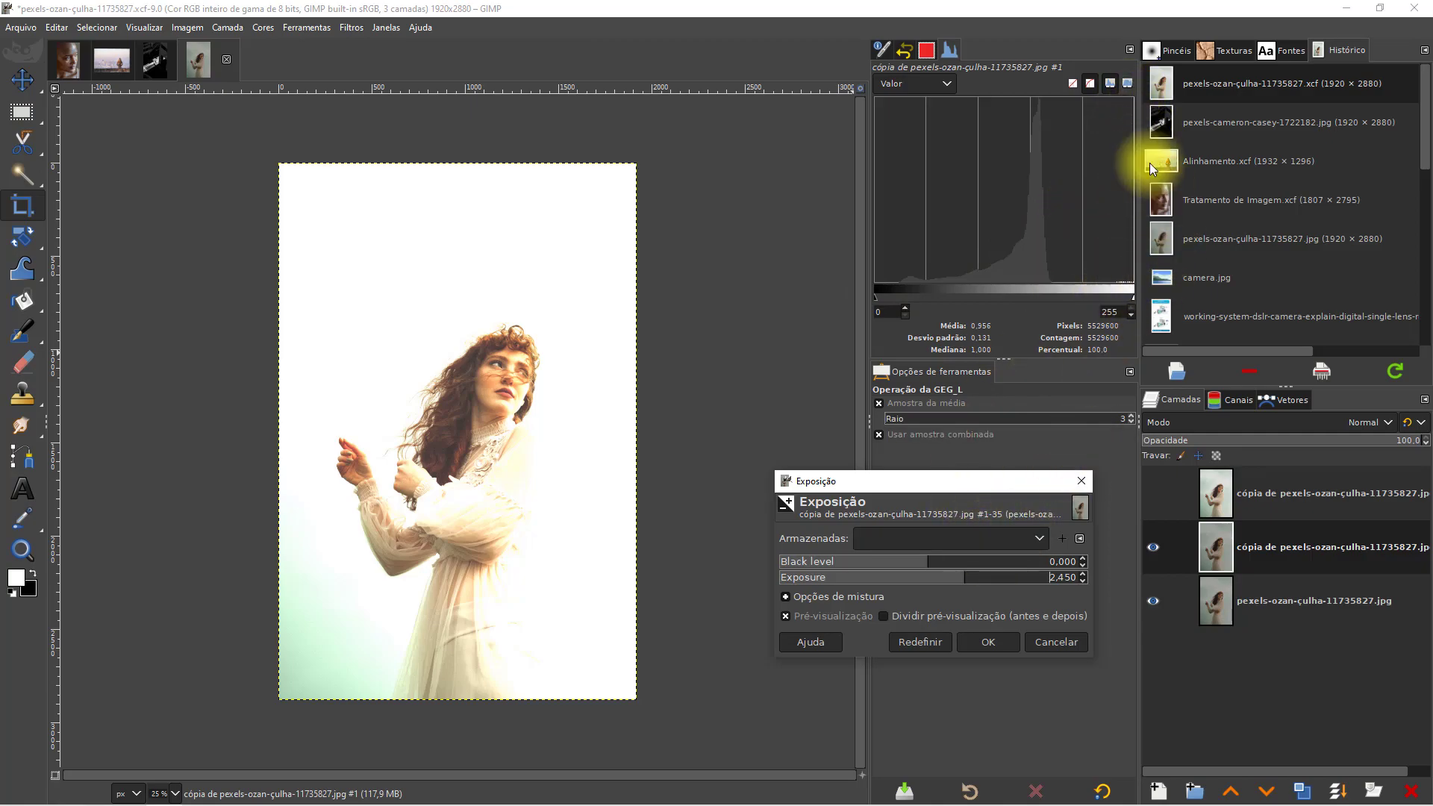
{"action": "left_click_drag", "start_coordinate": [961, 579], "coordinate": [945, 582]}
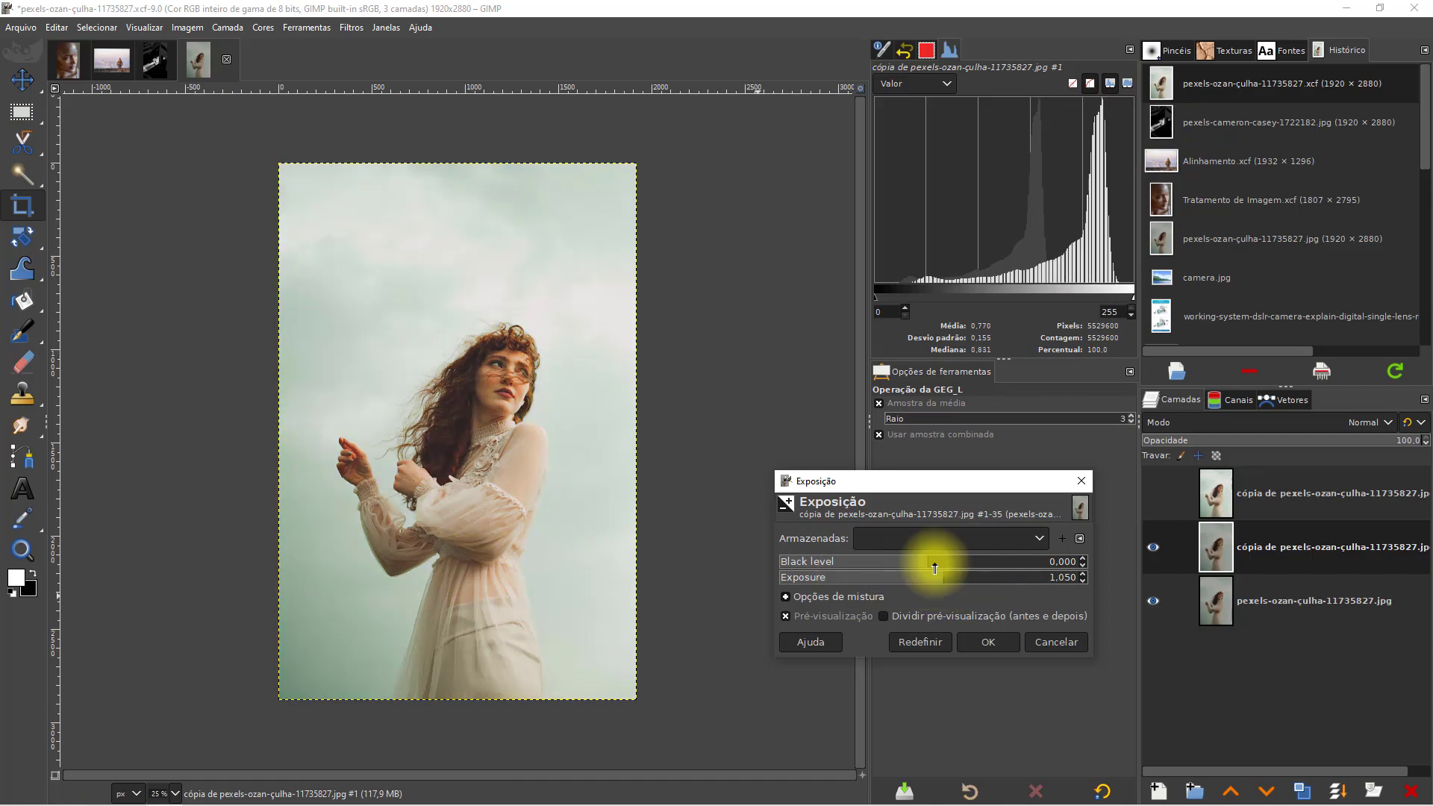
{"action": "left_click_drag", "start_coordinate": [935, 569], "coordinate": [913, 569]}
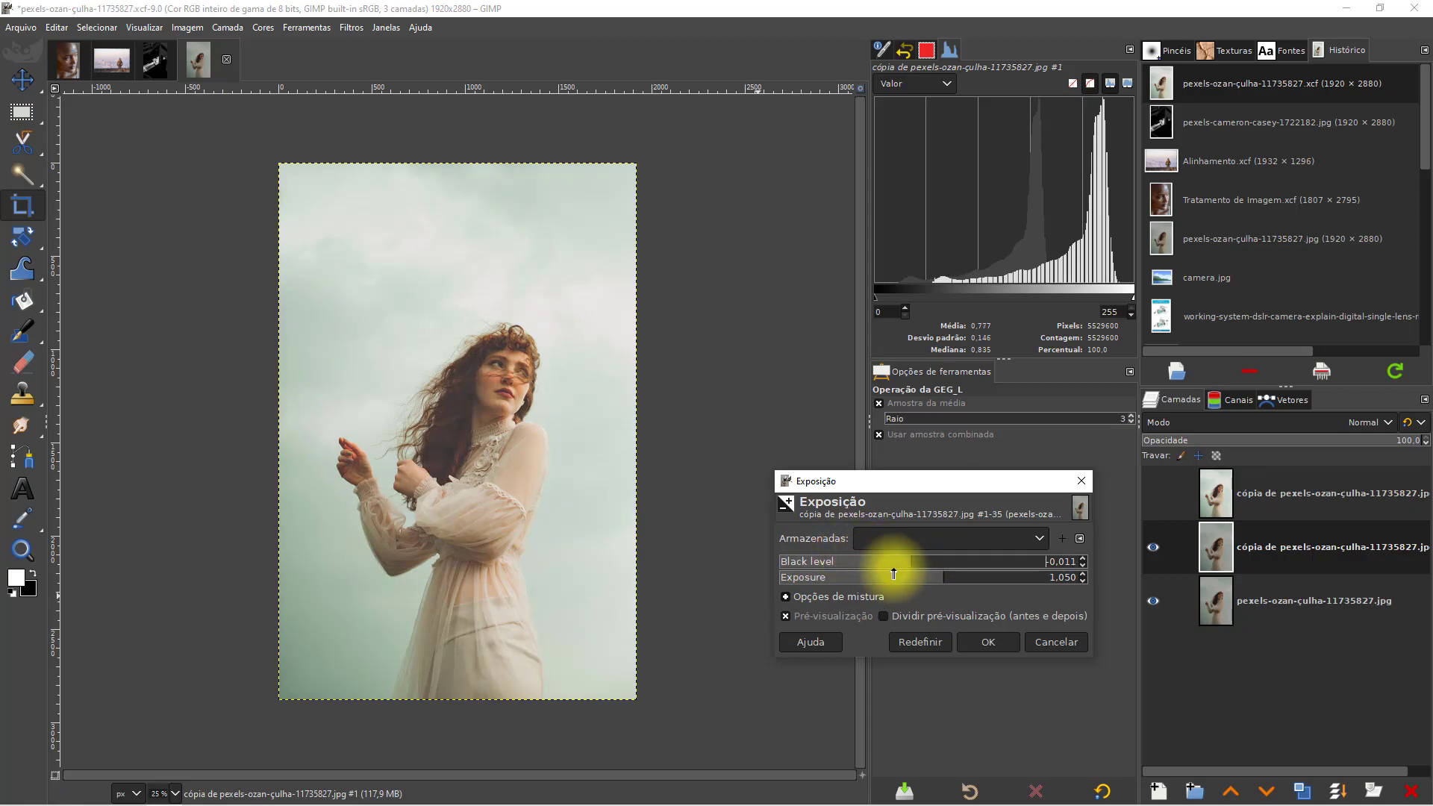
{"action": "left_click", "coordinate": [979, 643]}
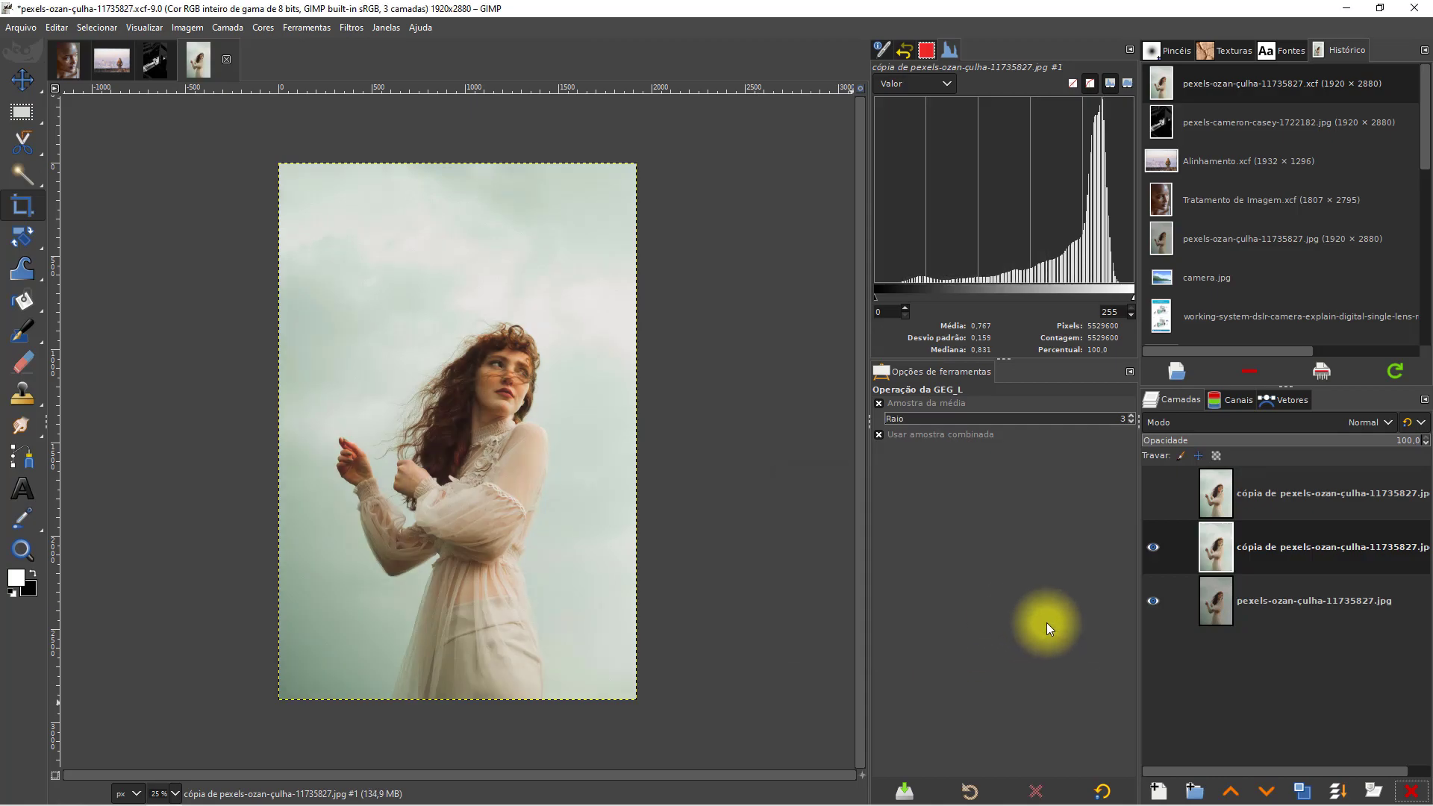